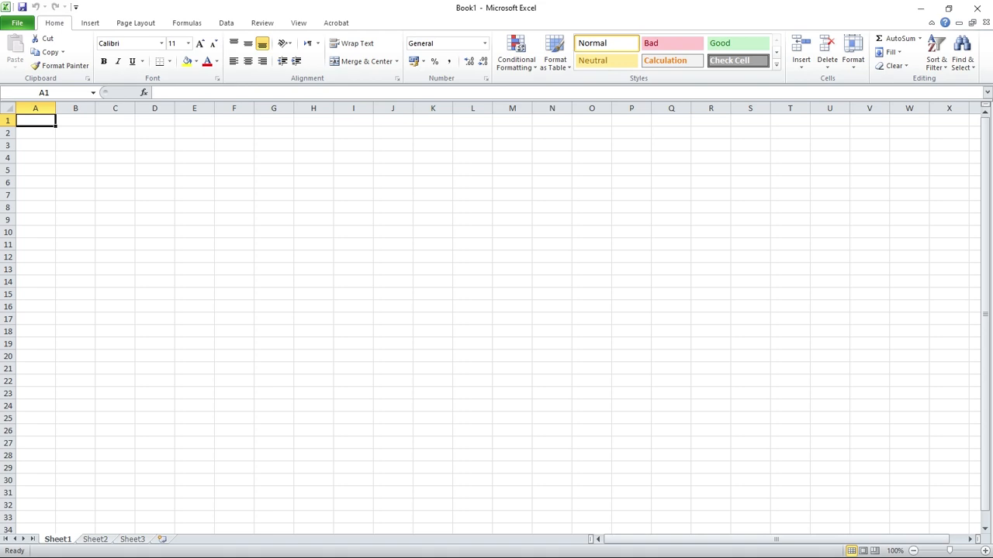
Try extending a number series starting with 1 and 2 down column A to row 11, and undo the fill.
text(1)
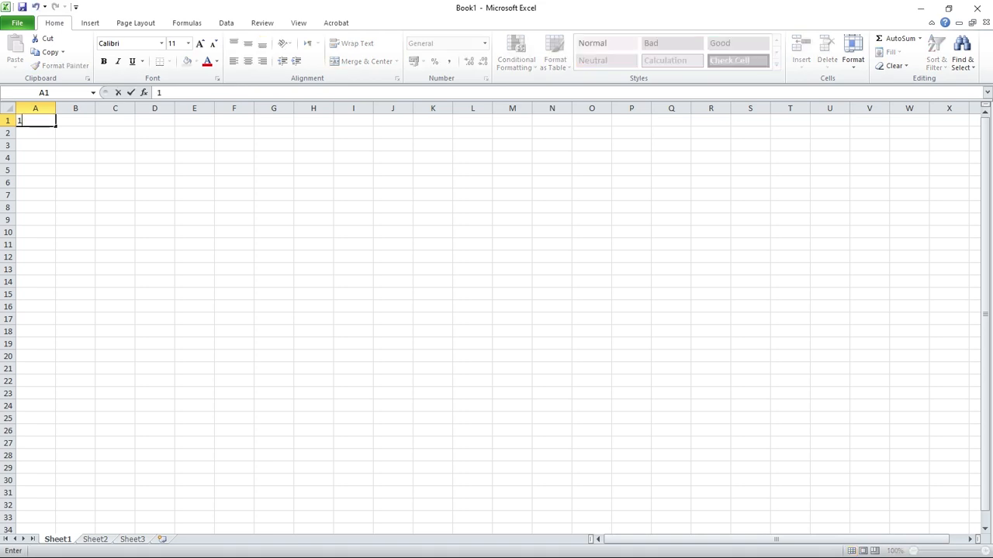
key(Return)
text(2)
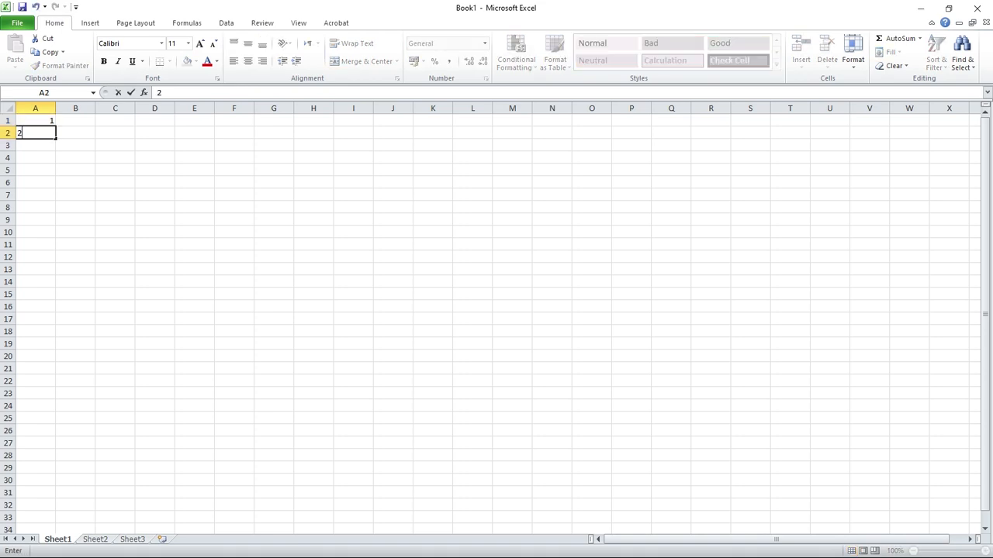
key(Up)
key(shift+Down)
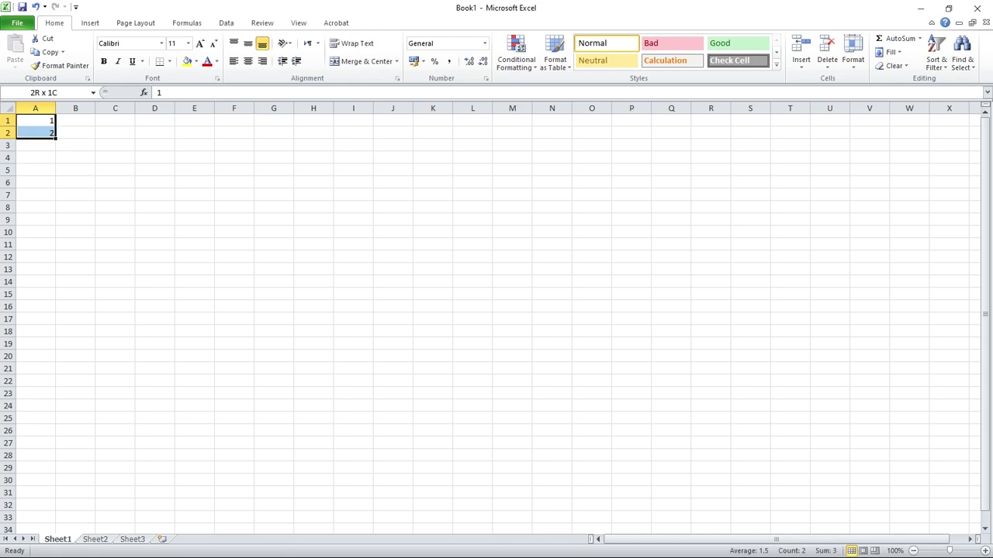
drag(56, 138, 57, 248)
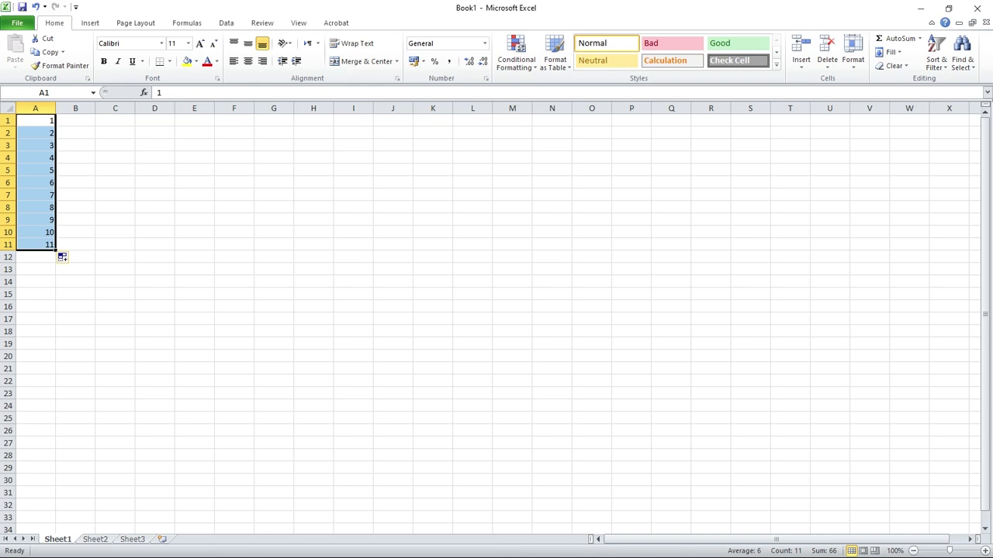
key(ctrl+z)
key(ctrl+z)
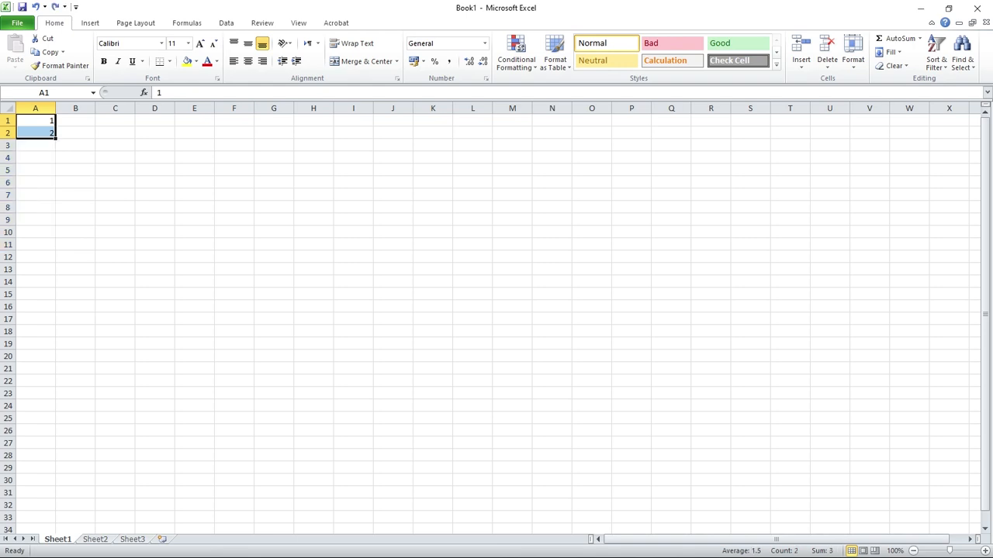
Enter the column headers "Sr.No" in A1 and "Name of The Student" in B1.
double_click(36, 121)
key(Delete)
text(Sr)
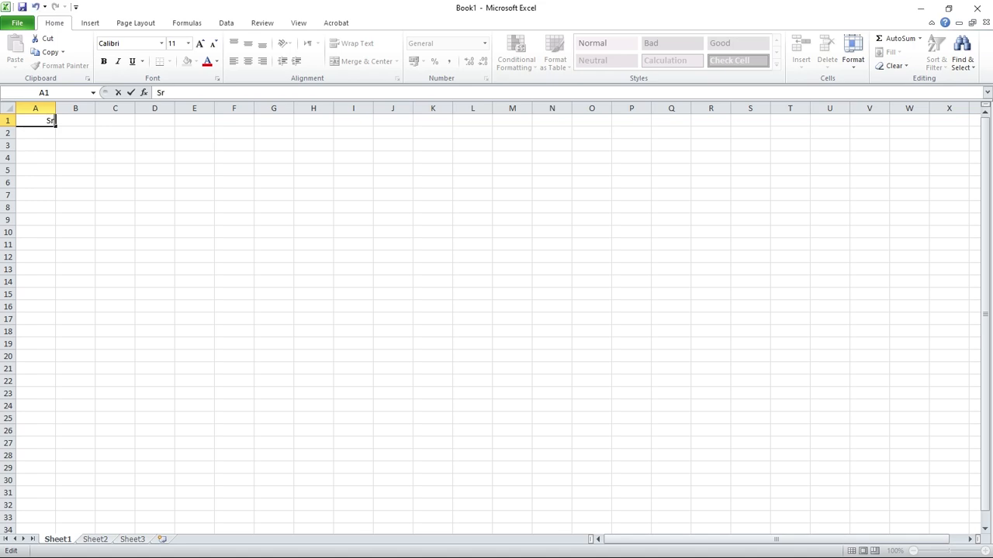
text(.No)
key(Tab)
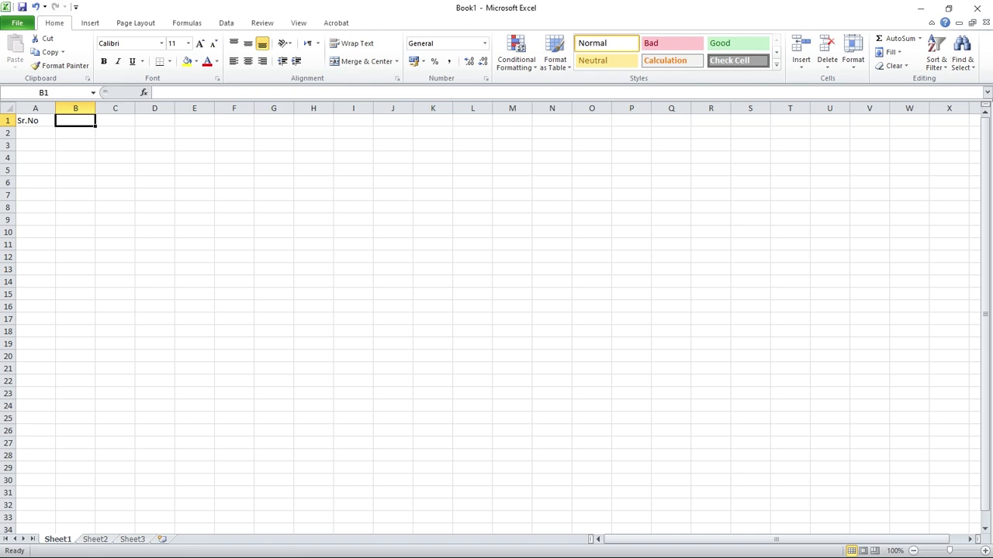
text(N)
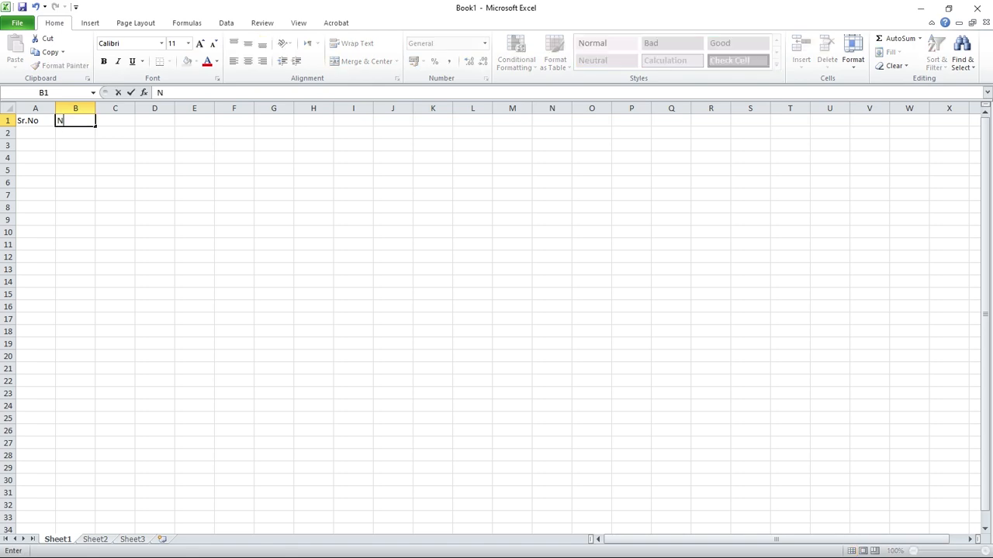
text(ame of The Student)
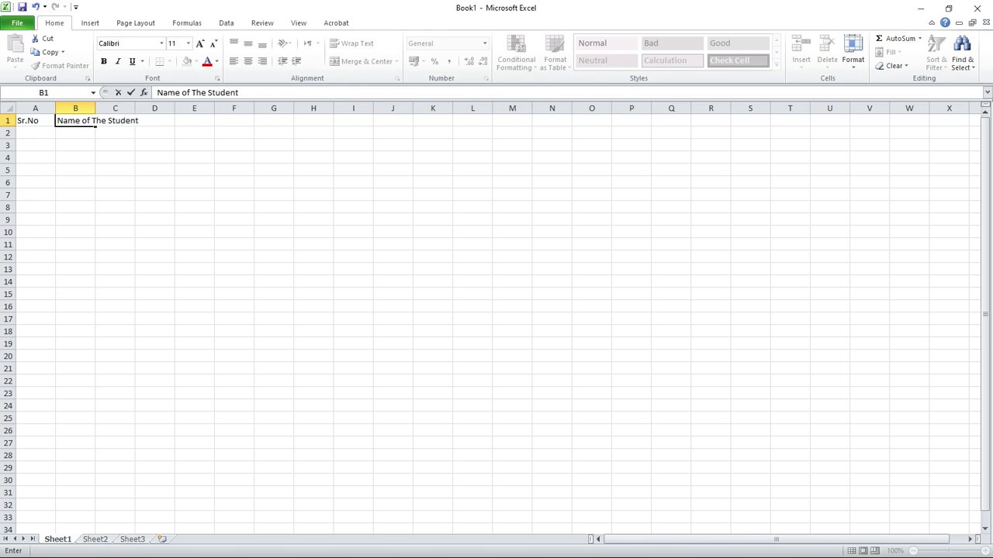
key(Tab)
Add the subject headers Urdu, English and Math in C1 to E1.
text(Urdu)
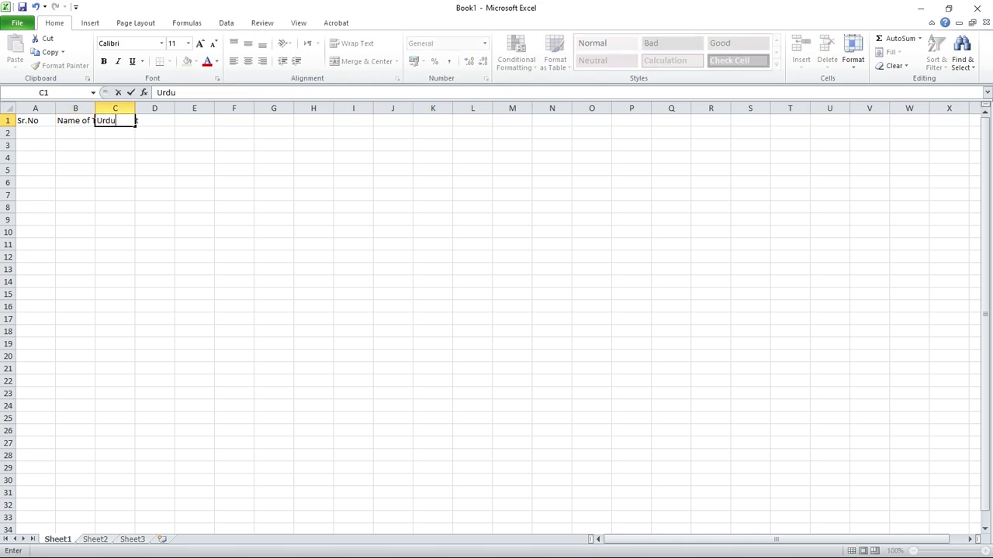
key(Tab)
text(English)
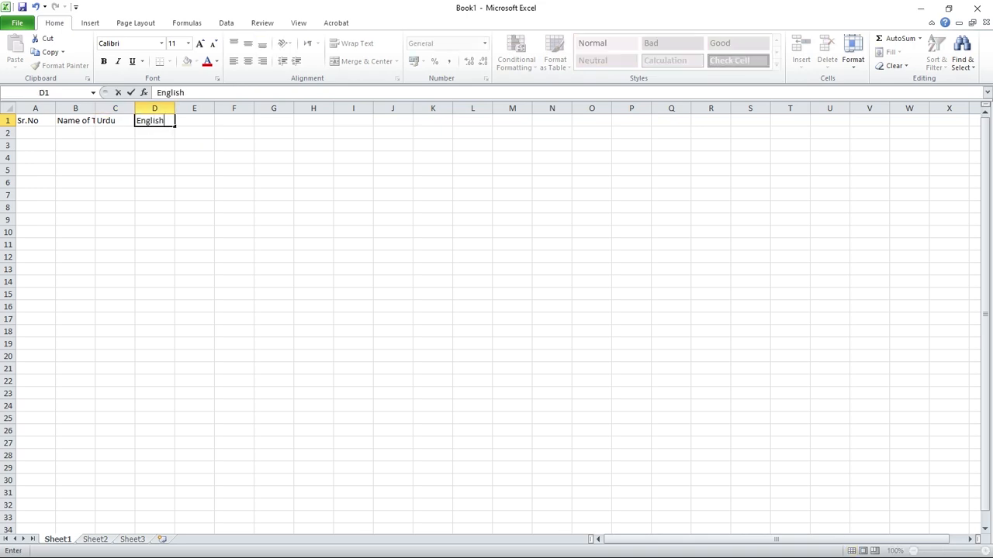
key(Tab)
text(Math)
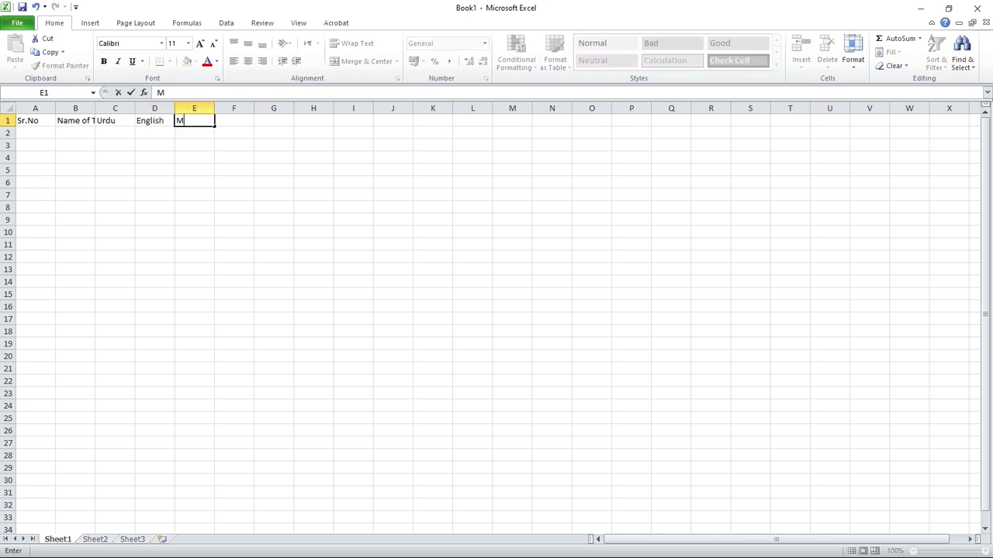
key(Tab)
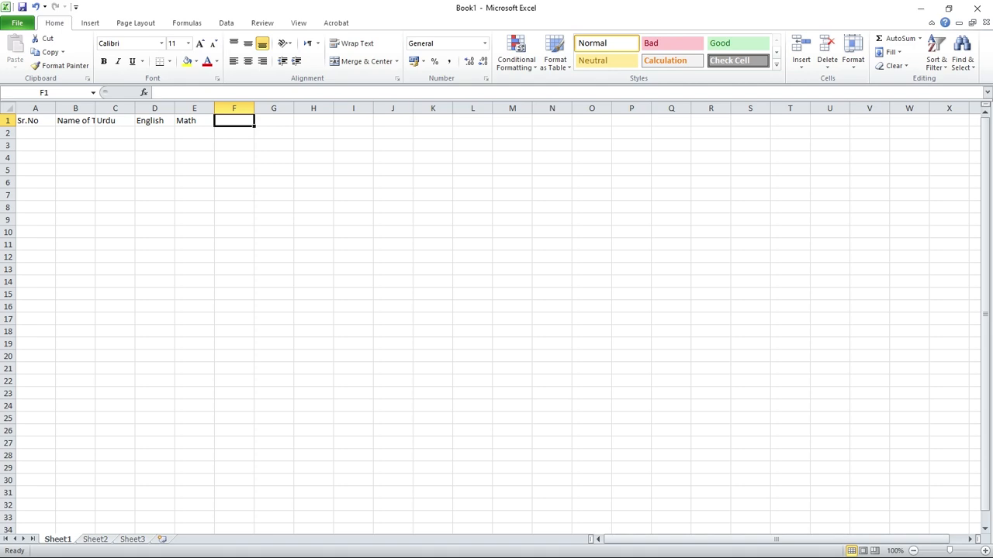
Add the calculation headers Total, Max, Min, Count and Avg in F1 to J1.
text(Total)
key(Tab)
text(Max)
key(Tab)
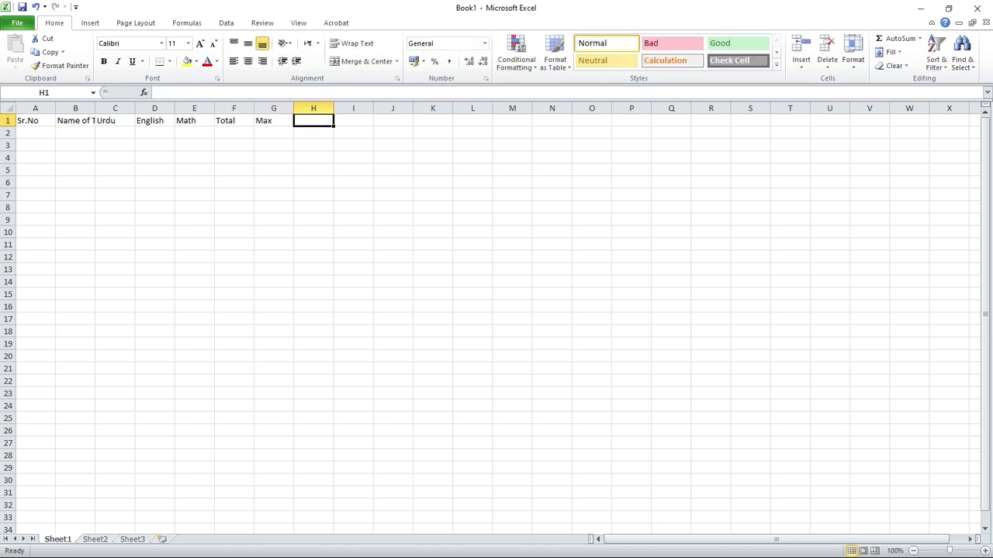
text(Min)
key(Tab)
text(Count)
key(Tab)
text(Avg)
key(Tab)
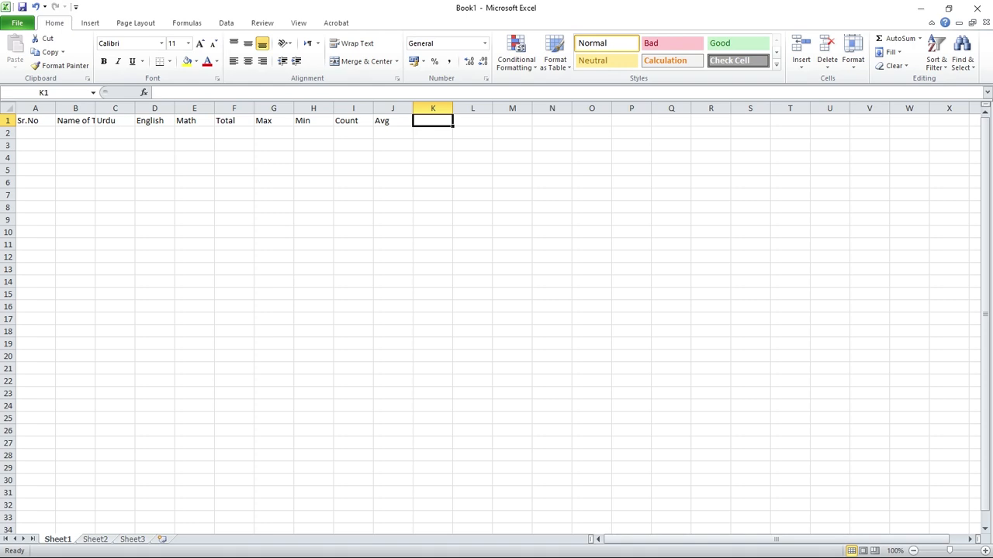
Complete the header row with %Tage, Result and Grade in K1 to M1.
text(%Tage)
key(Tab)
text(Re)
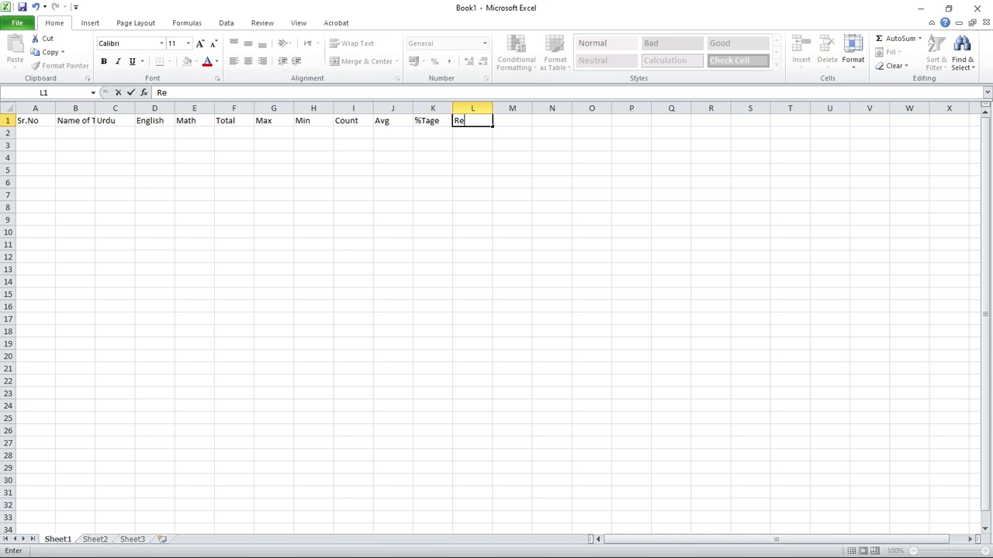
text(sult)
key(Tab)
text(Grade)
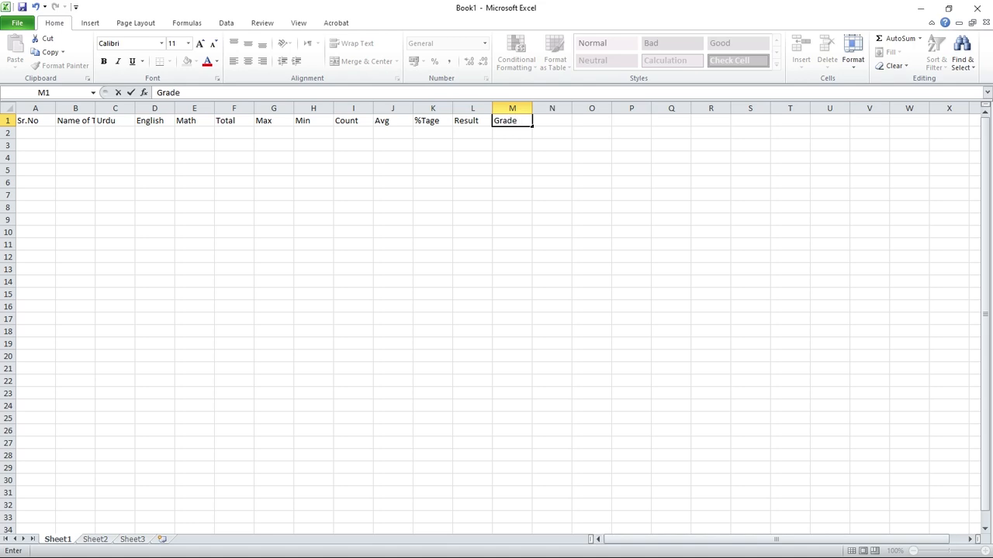
click(512, 158)
AutoFit the column widths to the header texts in A1 to M1.
drag(35, 120, 512, 120)
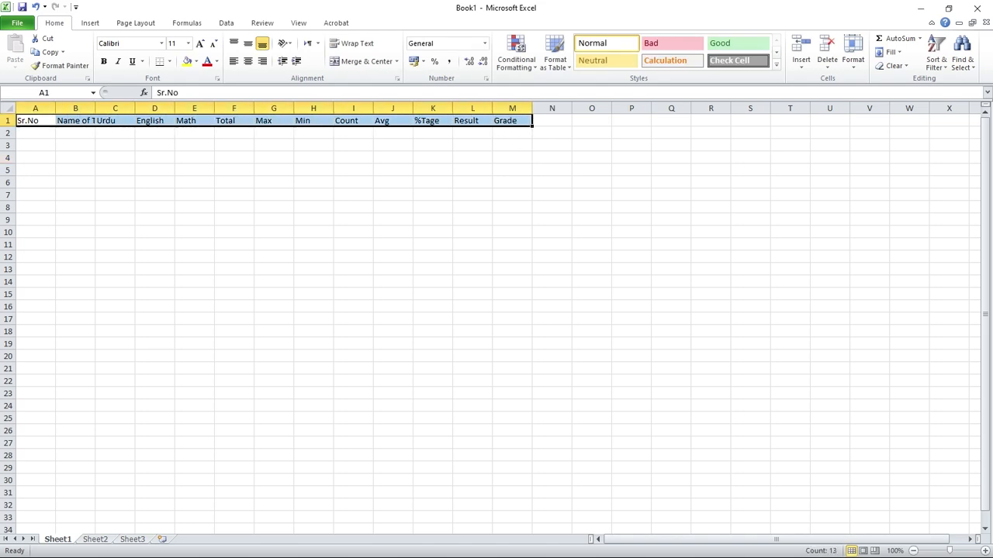
click(854, 54)
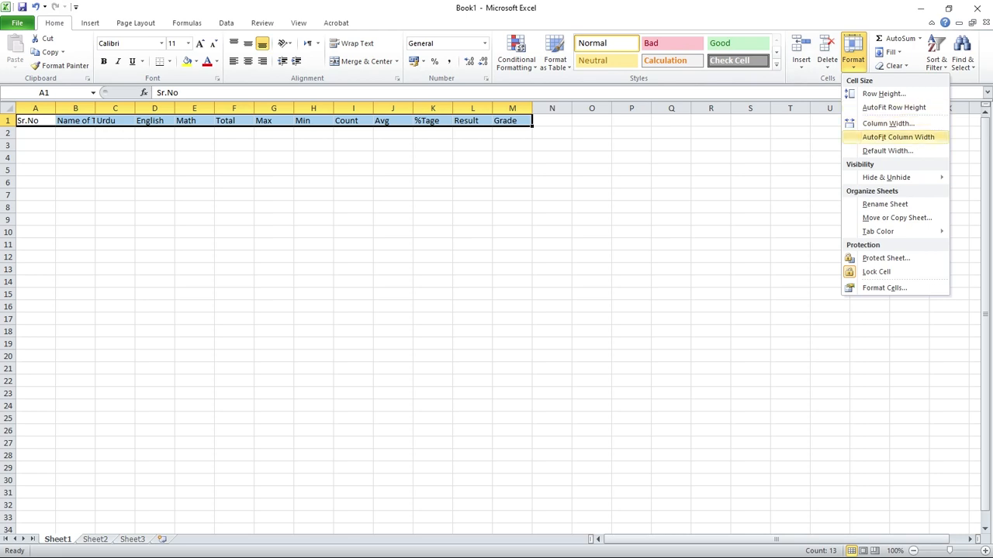
click(899, 136)
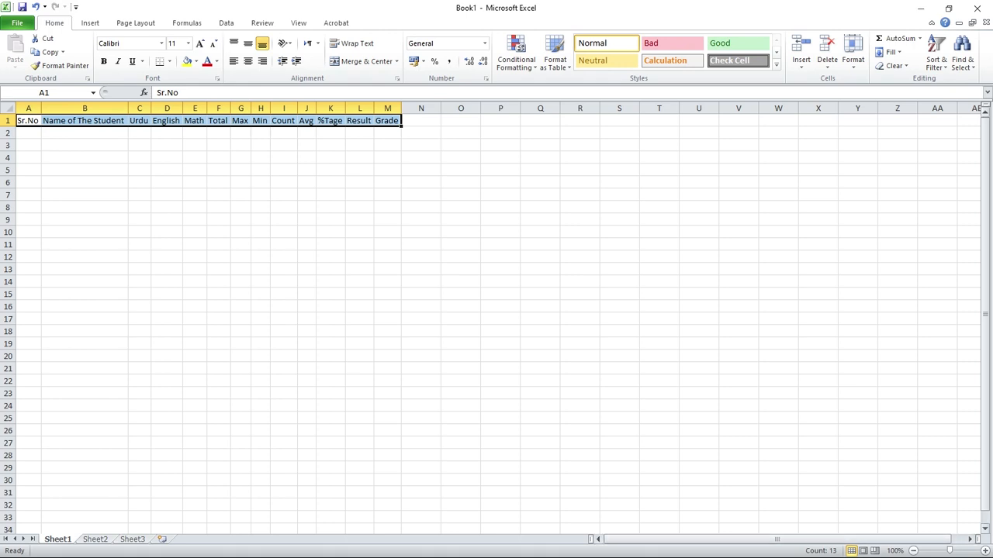
scroll(496, 318, up, 3)
scroll(497, 318, up, 1)
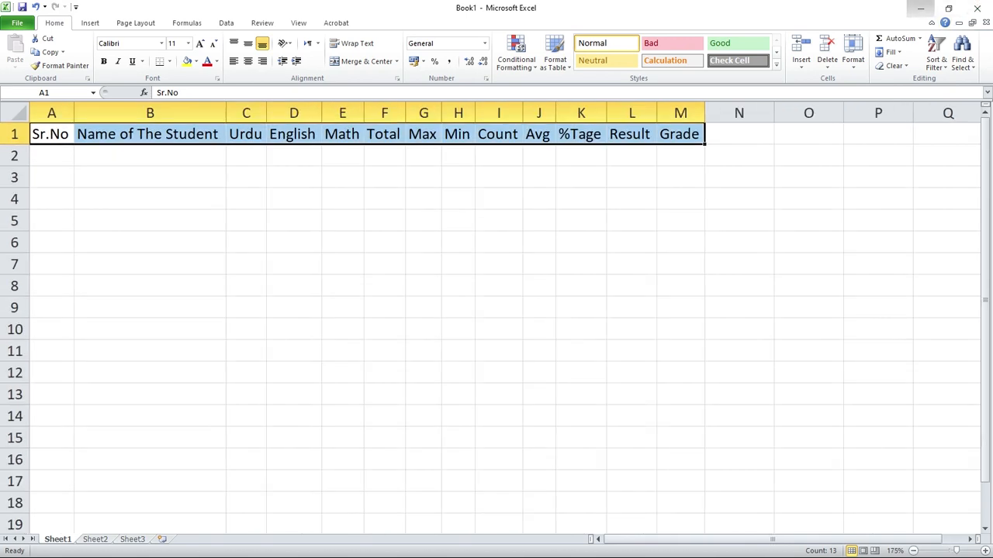
click(920, 7)
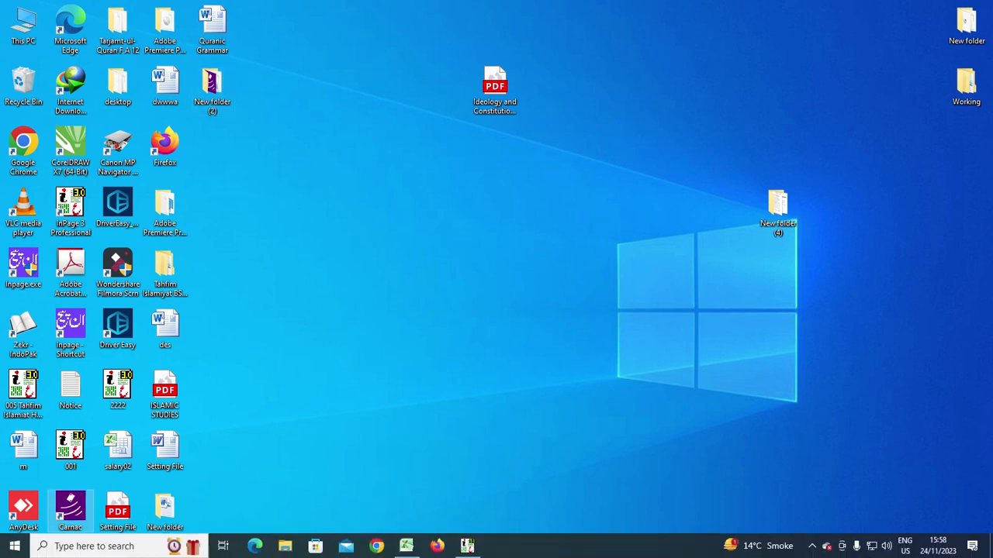
click(407, 546)
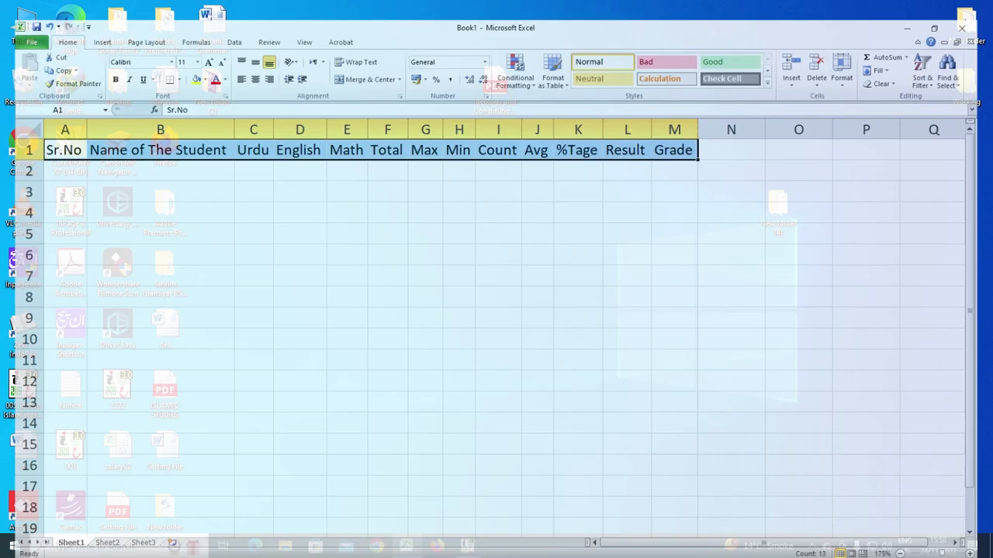
Fill the serial numbers 1 to 5 under Sr.No in A2 to A6 and left-align them.
scroll(496, 318, up, 1)
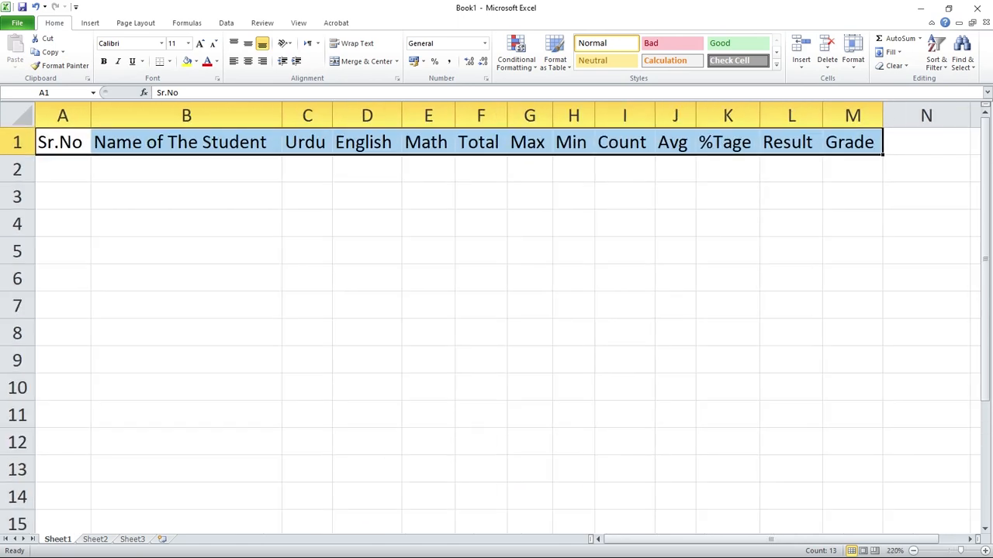
scroll(497, 318, up, 1)
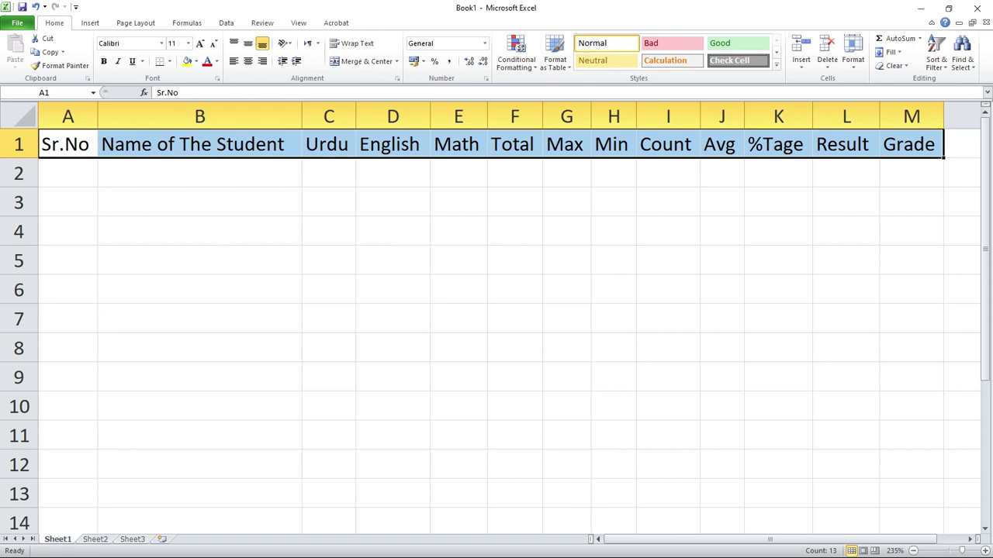
click(515, 202)
double_click(68, 172)
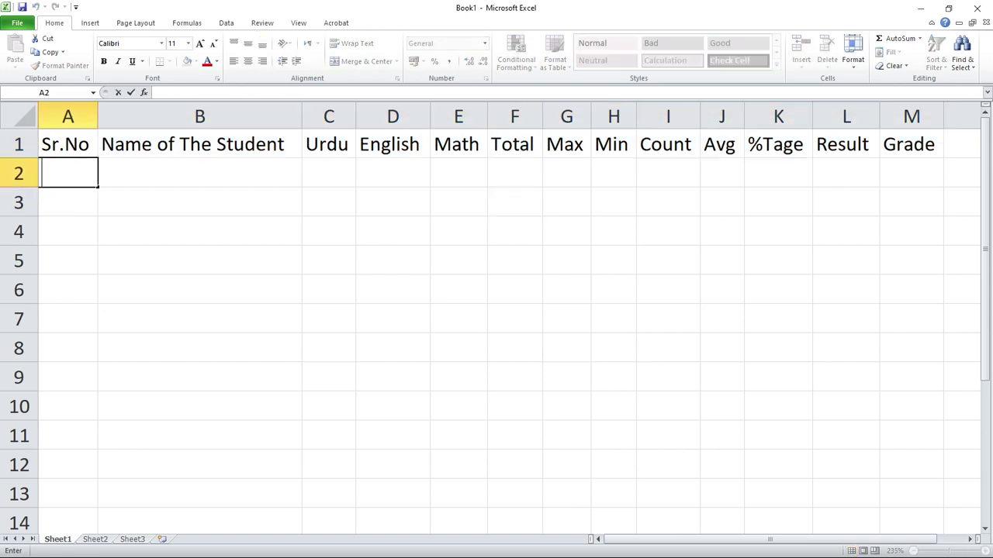
text(1)
key(Tab)
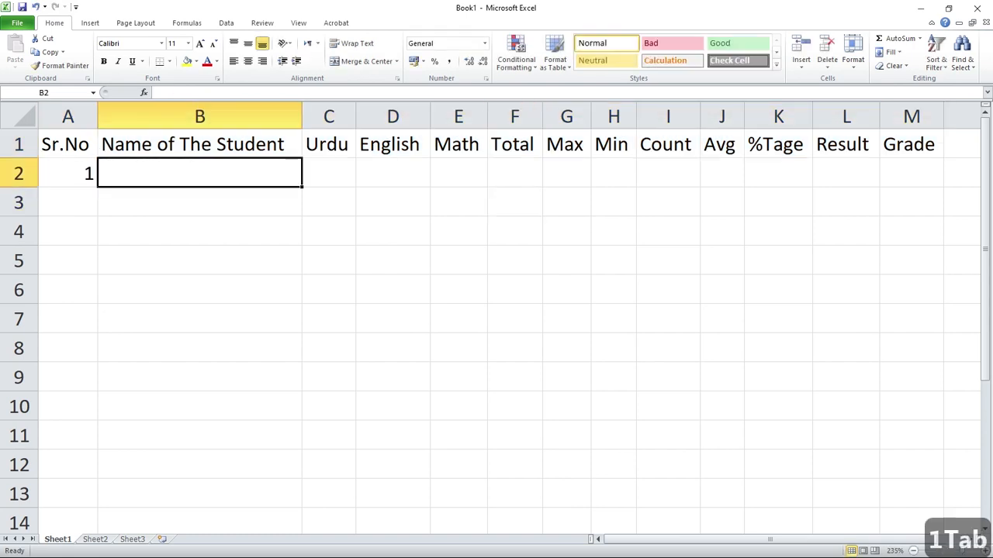
key(shift+Tab)
key(Down)
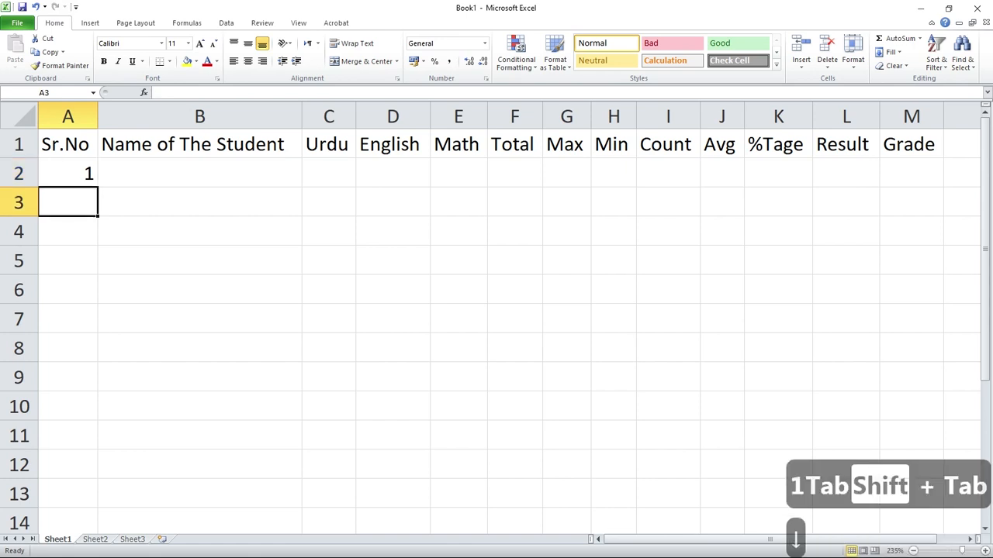
text(2)
key(Return)
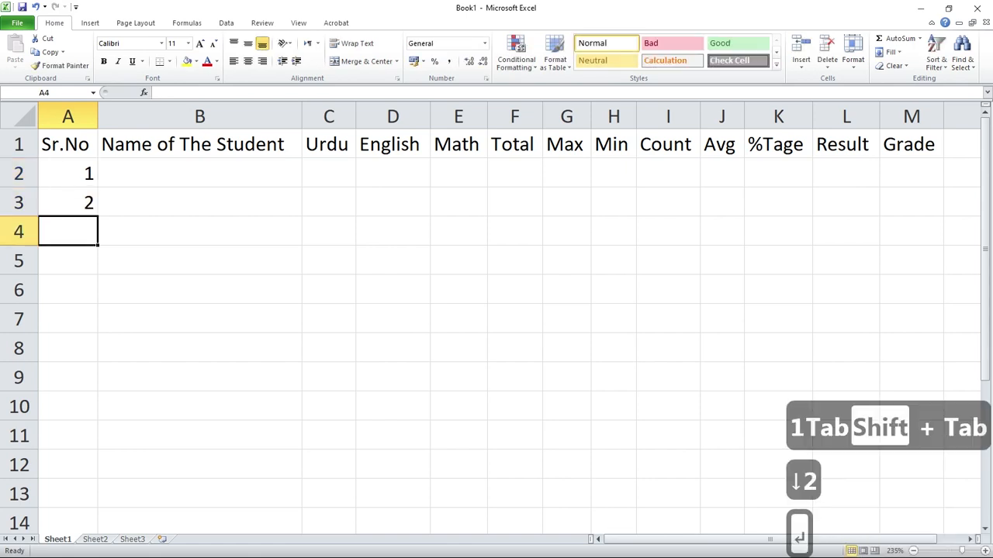
drag(68, 174, 97, 303)
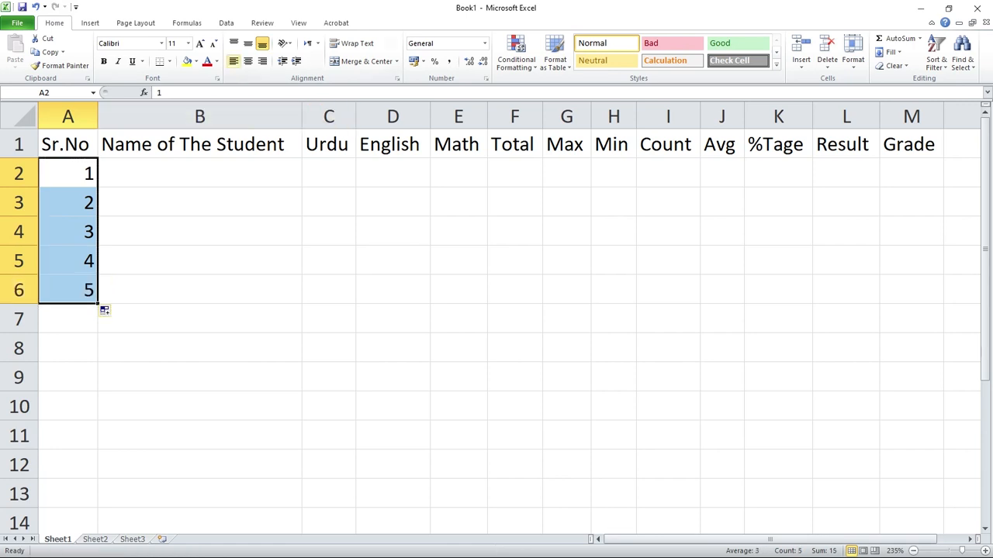
click(234, 62)
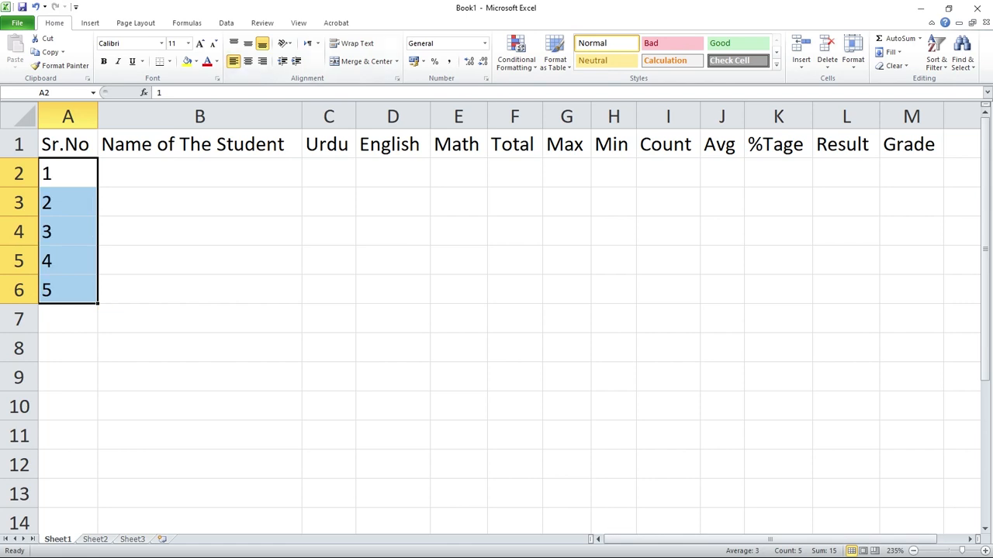
Enter the first three students' names in B2 to B4 under Name of The Student.
double_click(200, 173)
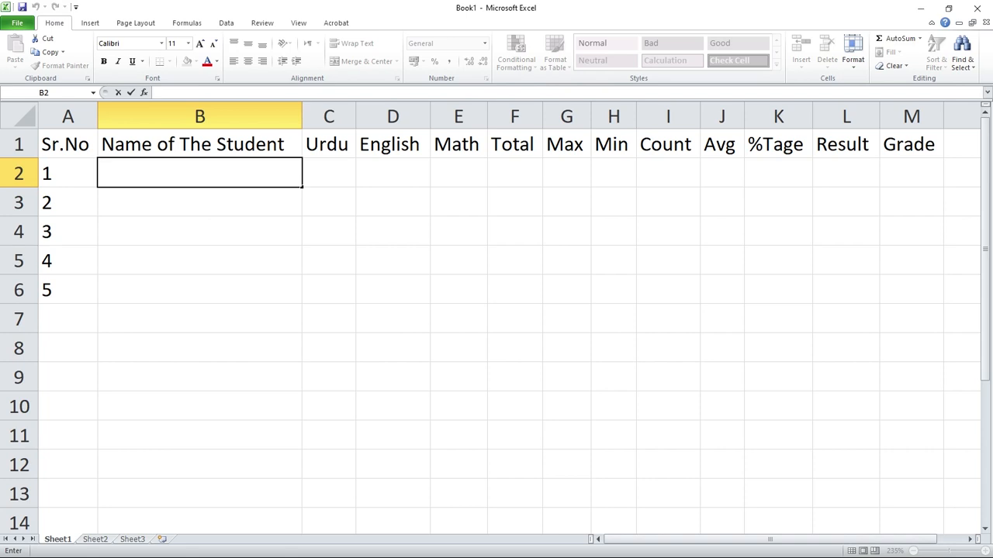
text(Asif)
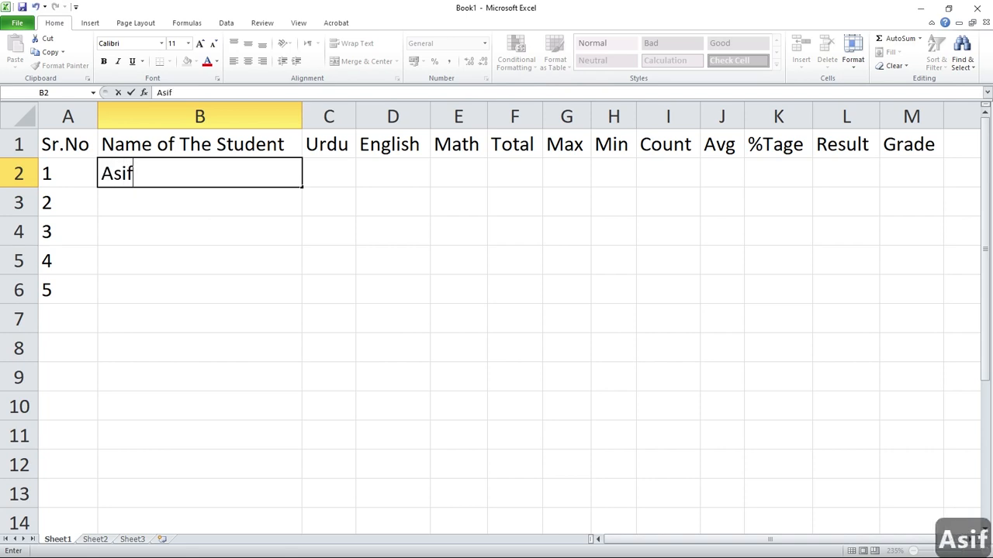
key(Return)
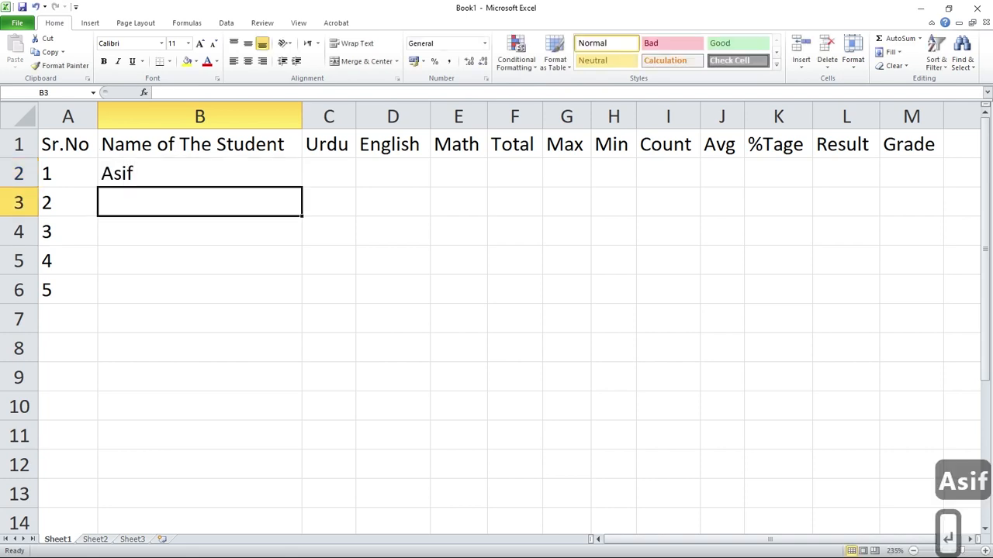
text(Mubashir)
key(Return)
text(Ali)
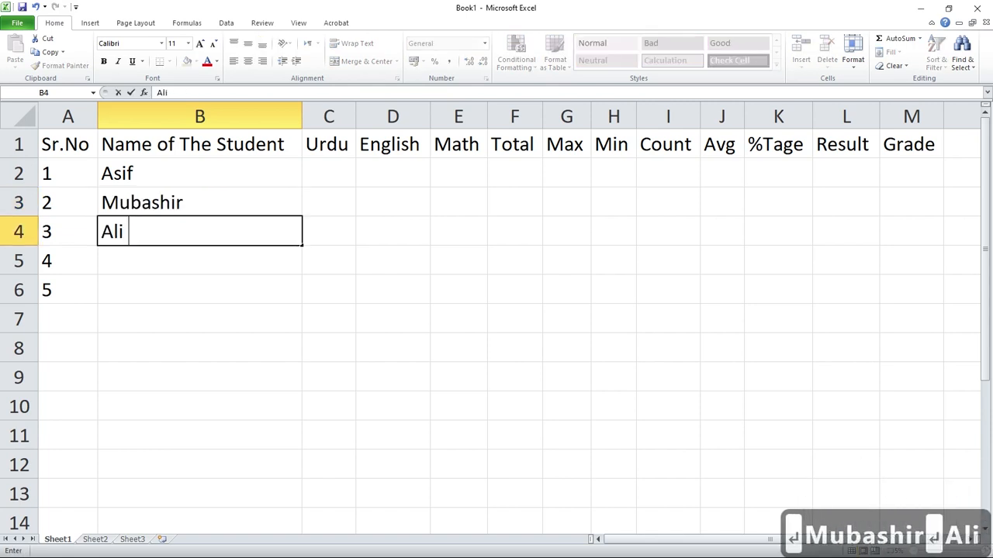
text( Raz)
text(a)
key(Return)
Enter the fourth and fifth students' names in B5 and B6, removing the auto-completed surname from B5.
text(Ali)
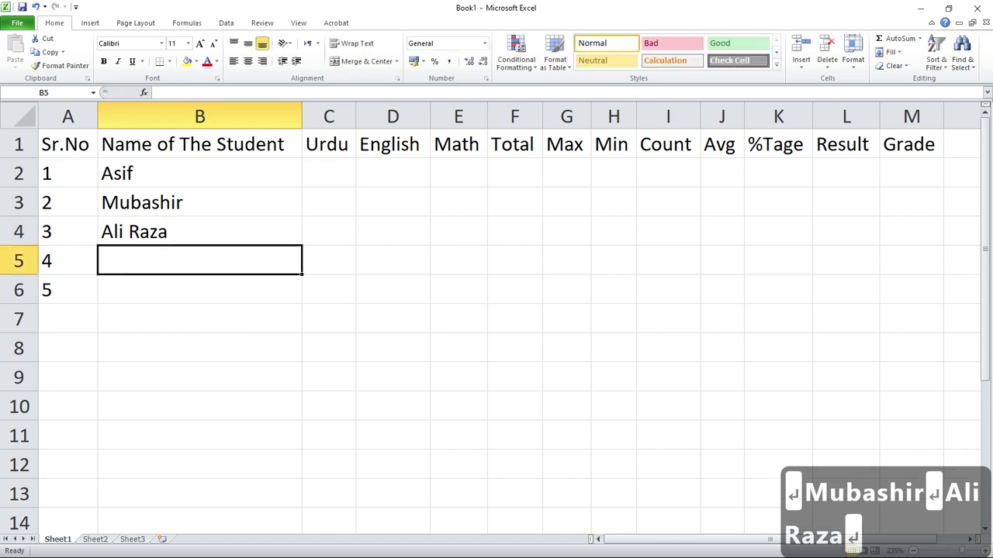
key(Tab)
key(shift+Tab)
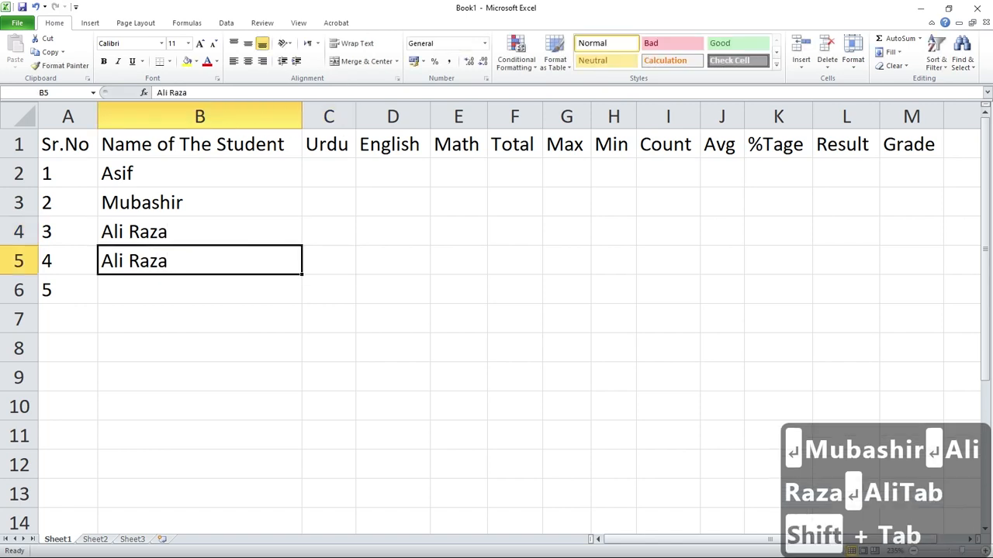
key(Tab)
key(shift+Tab)
key(F2)
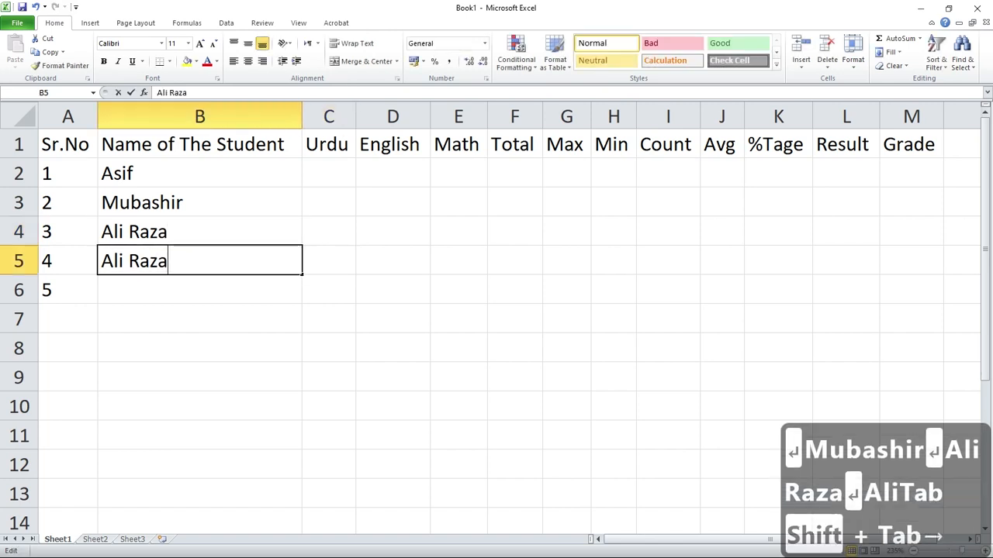
key(BackSpace)
key(BackSpace)
key(BackSpace)
key(BackSpace)
key(BackSpace)
key(Return)
text(Asim)
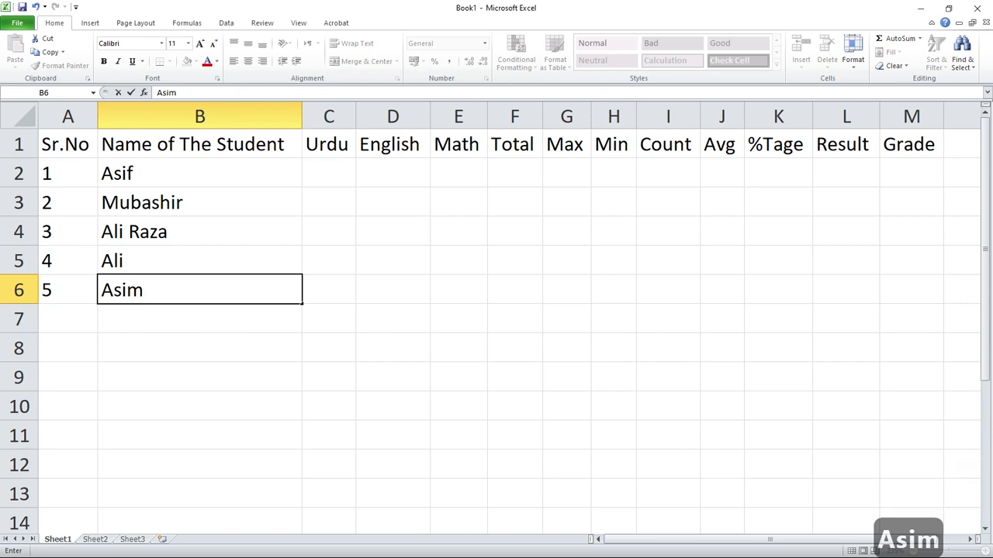
click(329, 173)
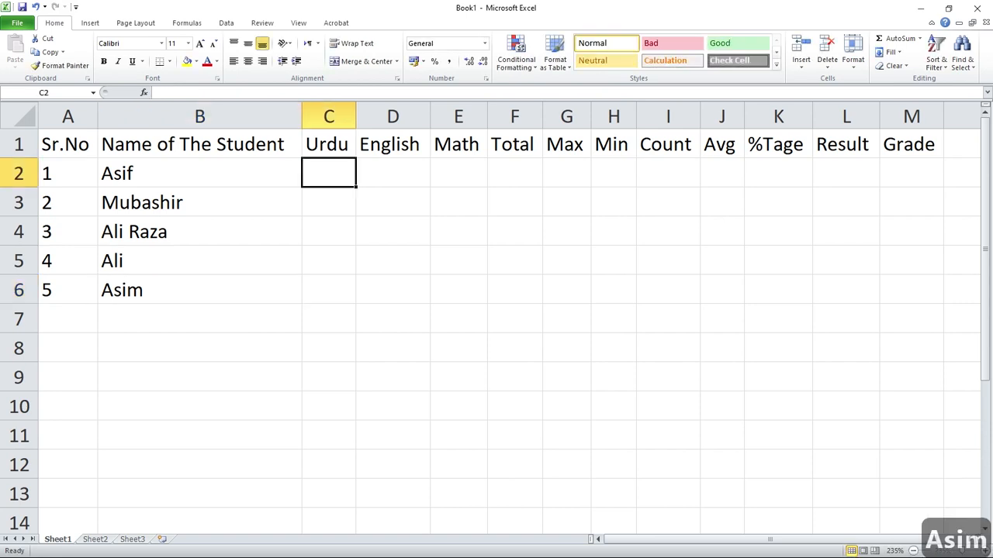
drag(329, 173, 458, 289)
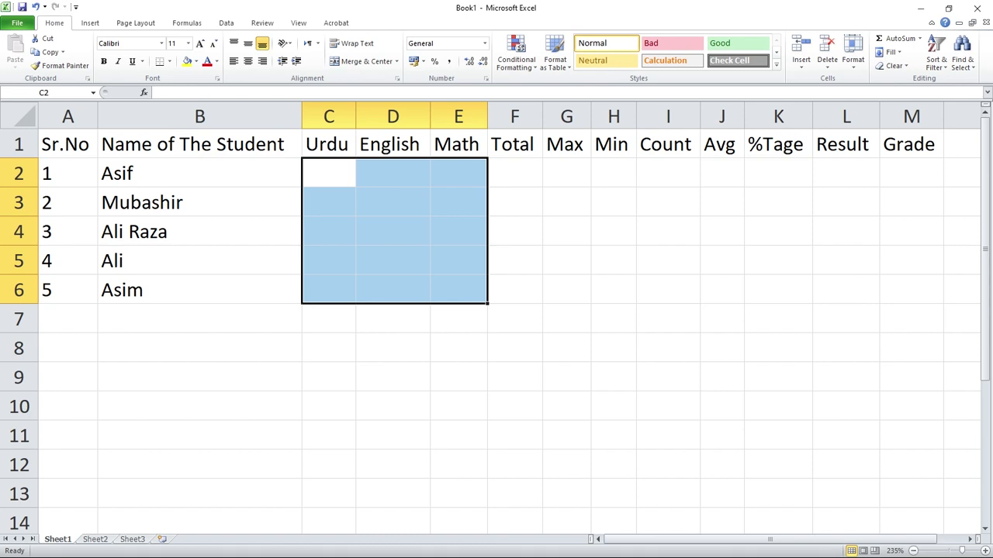
key(BackSpace)
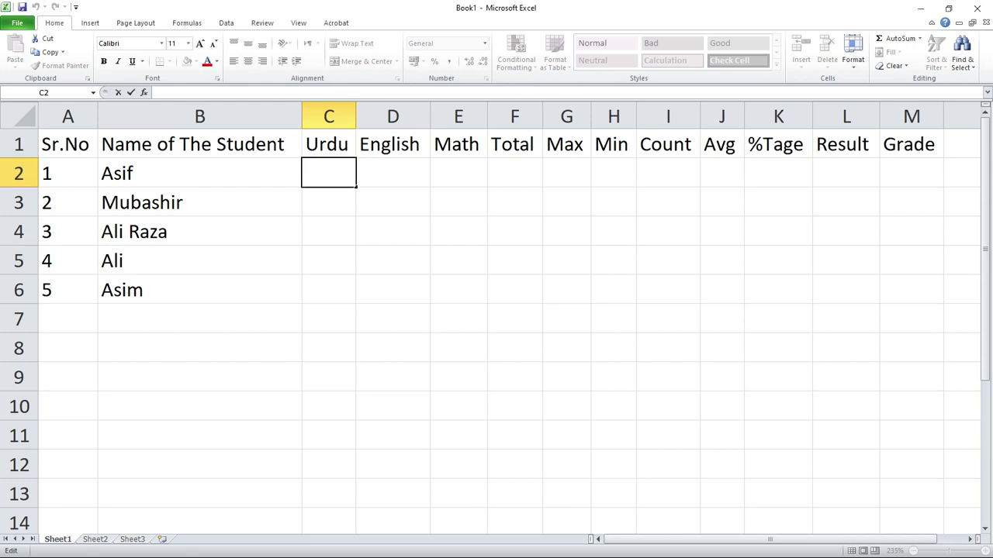
click(393, 203)
Select the marks range C2 to E6 and enter the first student's marks: Urdu 97, English 90, Math 85.
drag(328, 173, 459, 290)
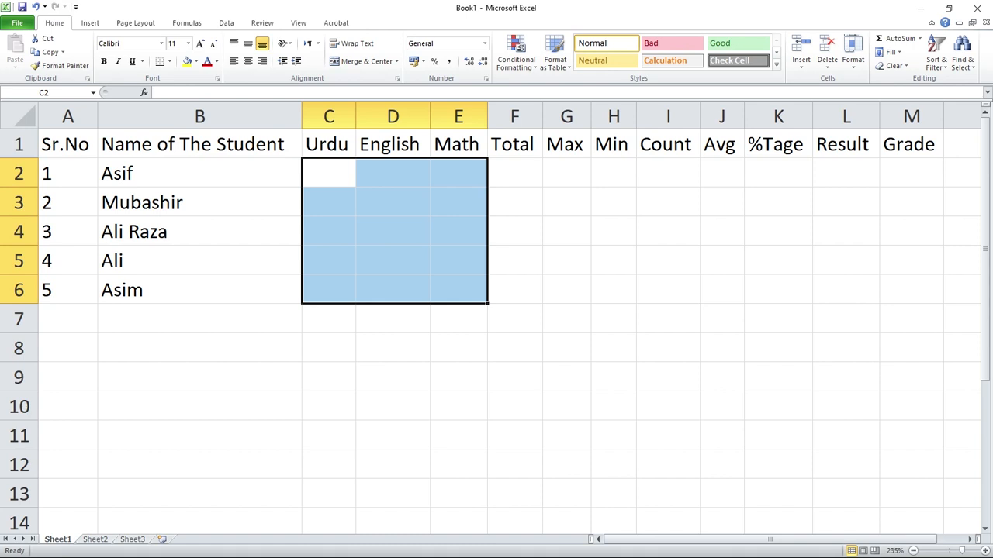
text(97)
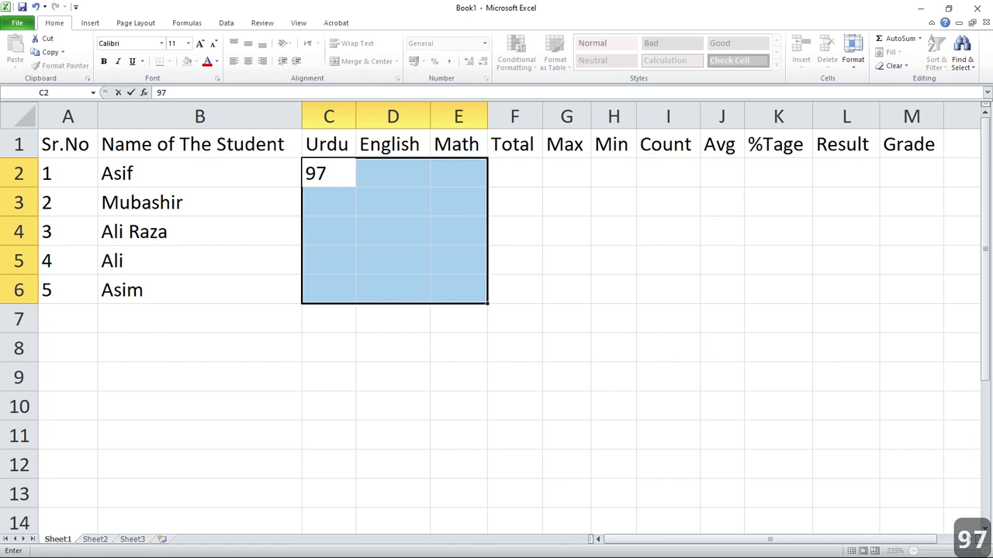
key(Tab)
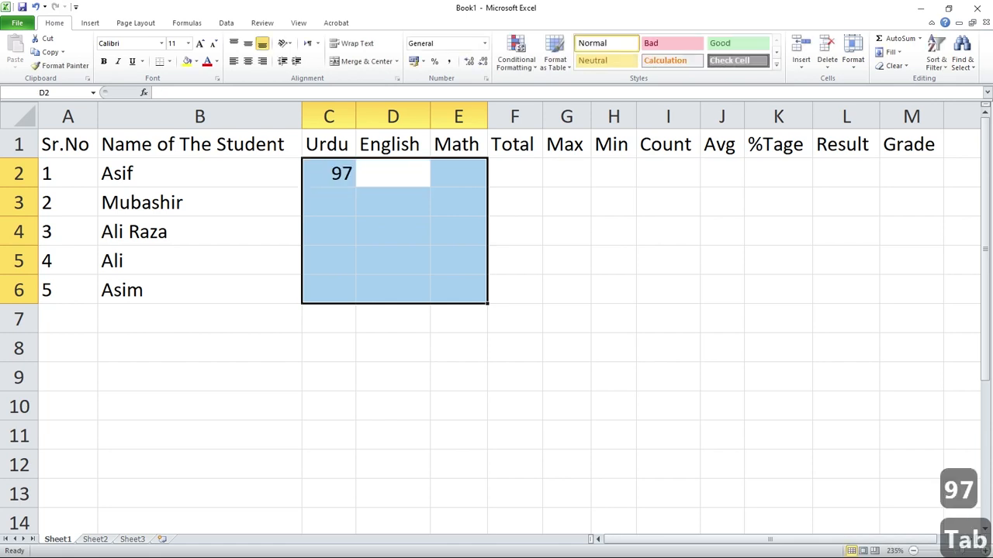
text(90)
key(Tab)
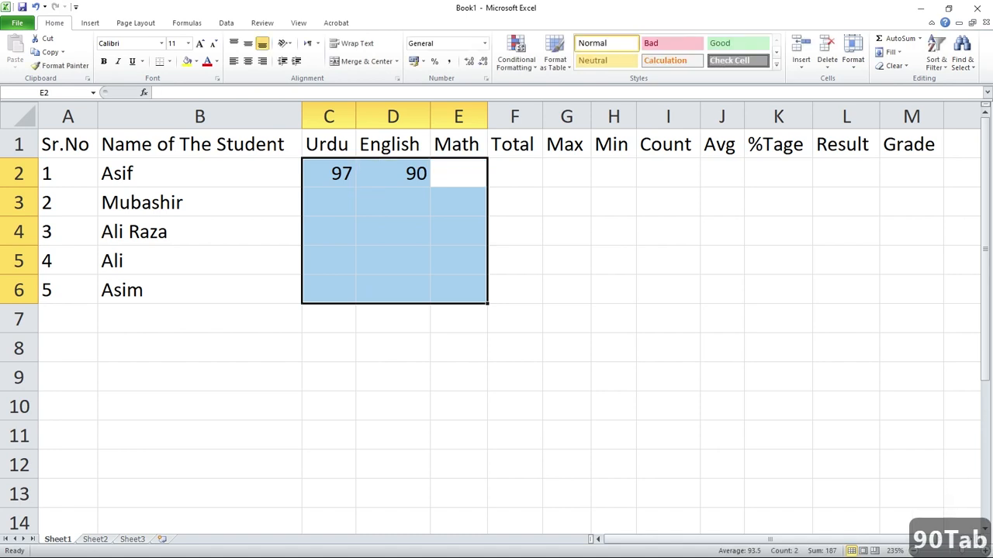
text(85)
key(Tab)
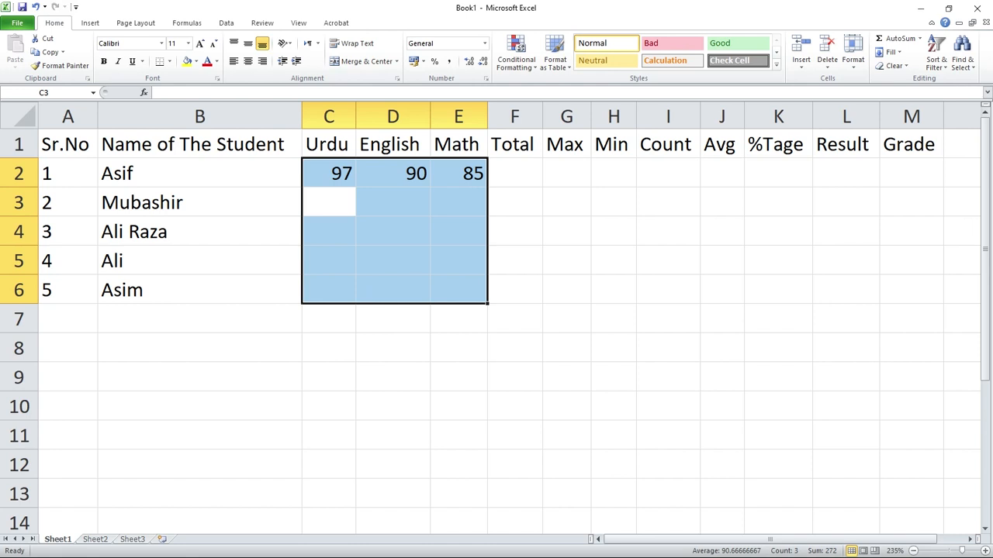
Enter the second student's marks in row 3: Urdu 35, English 65, Math 33.
text(35)
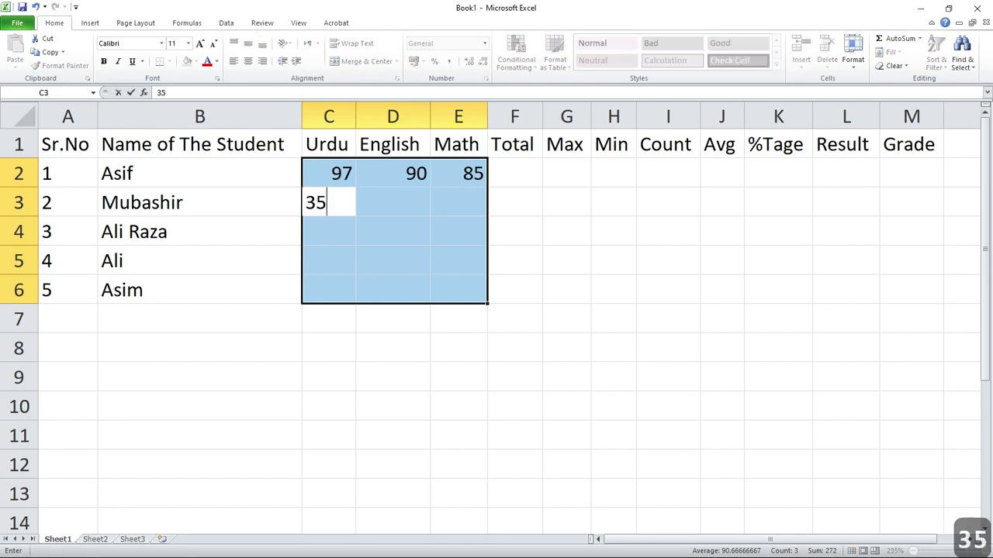
key(Tab)
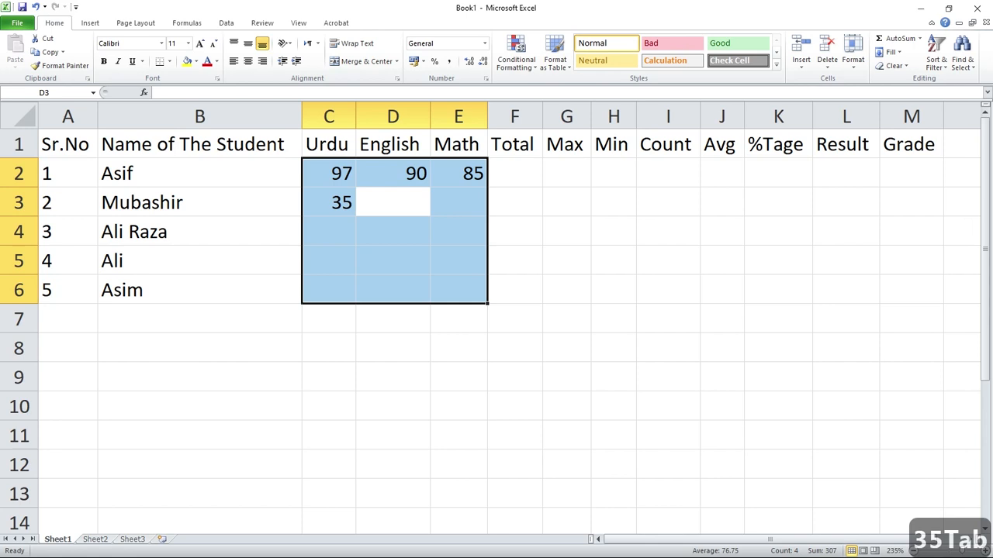
text(65)
key(Tab)
text(33)
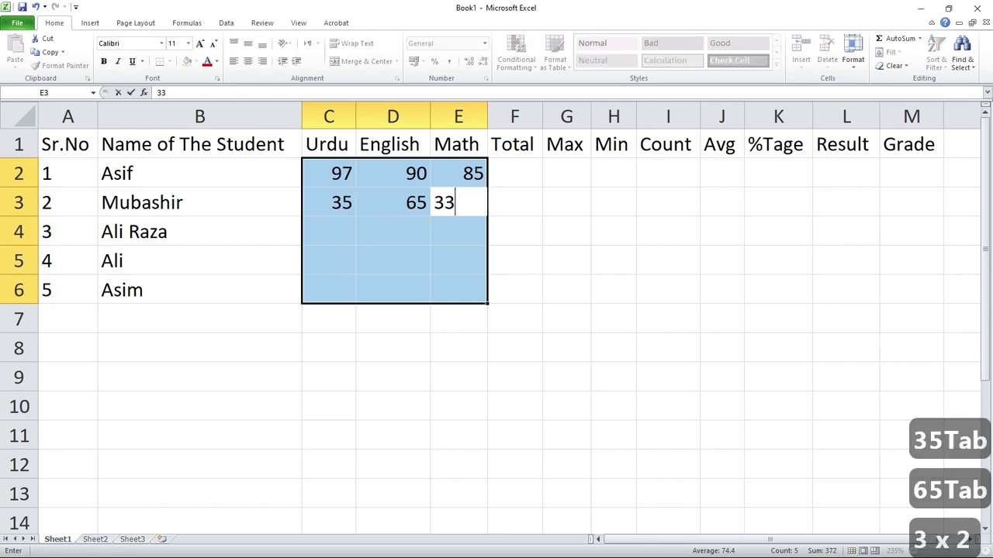
key(Tab)
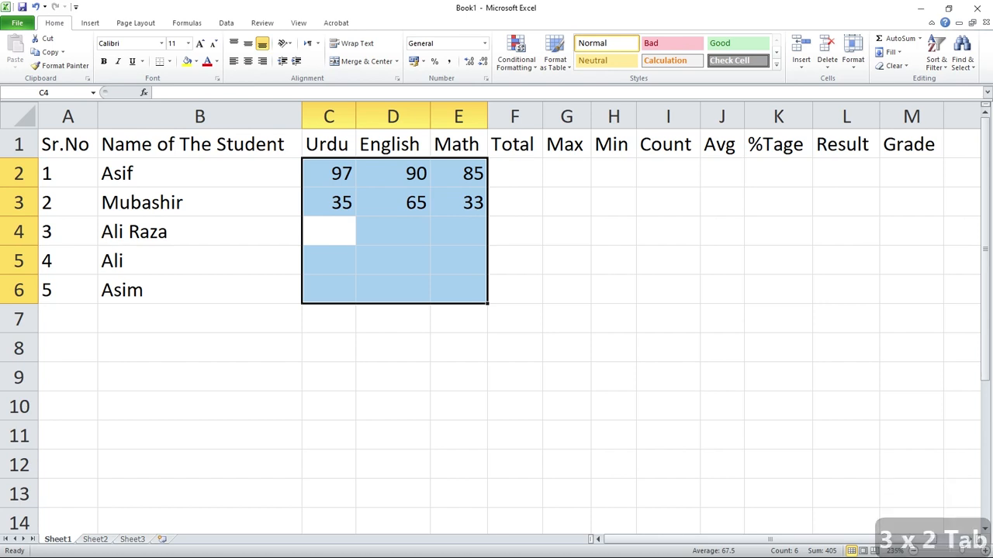
Enter the third student's marks in row 4: Urdu 36, English 39, Math 34.
text(36)
key(Tab)
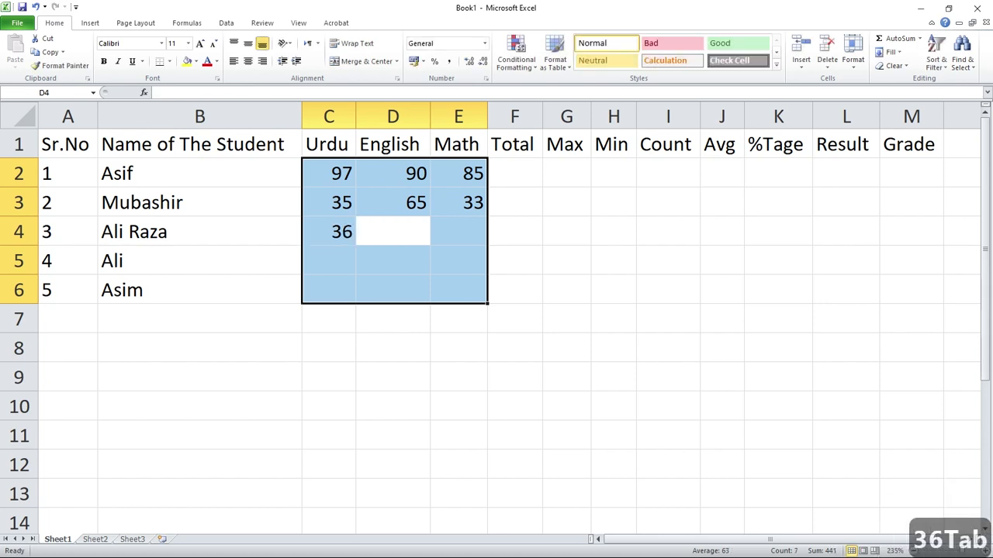
text(39)
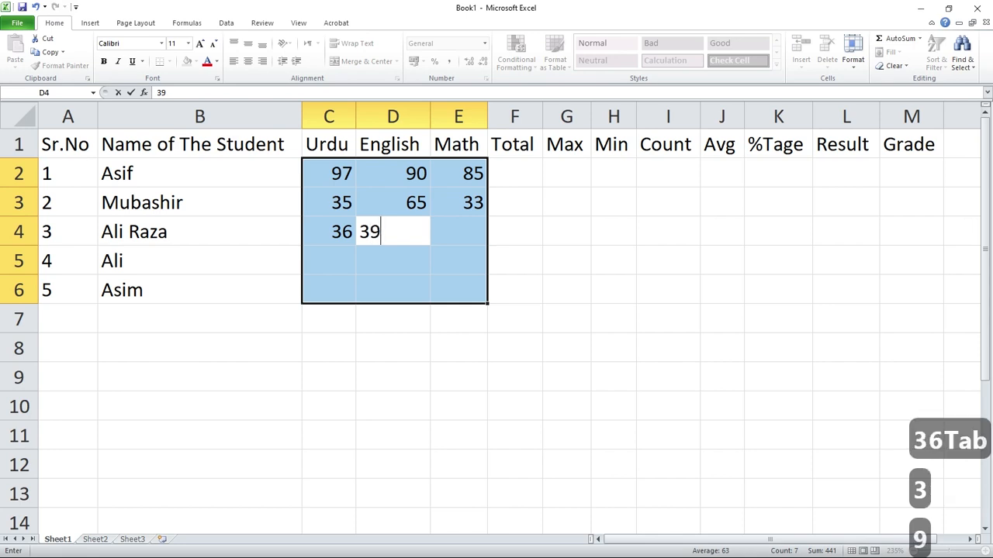
key(Tab)
text(3)
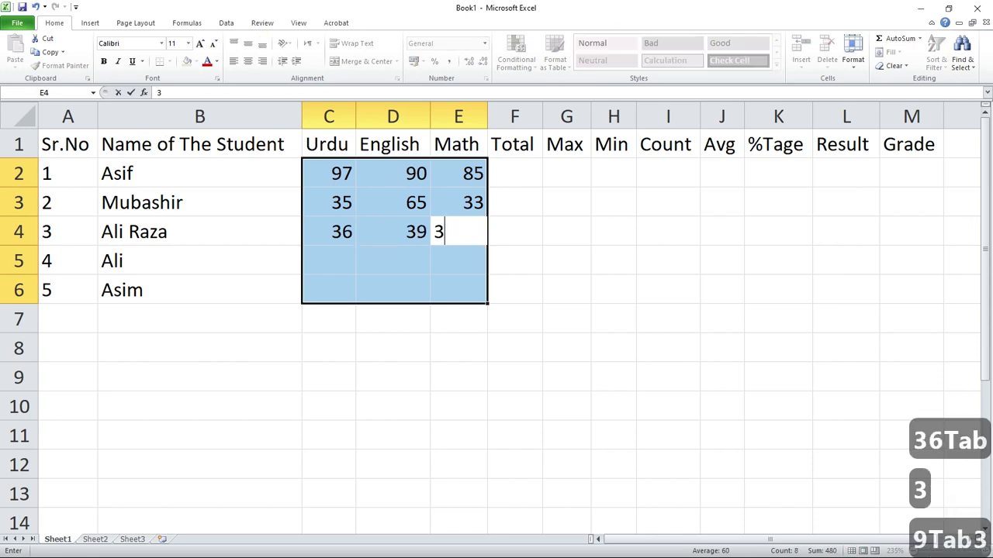
text(4)
key(Tab)
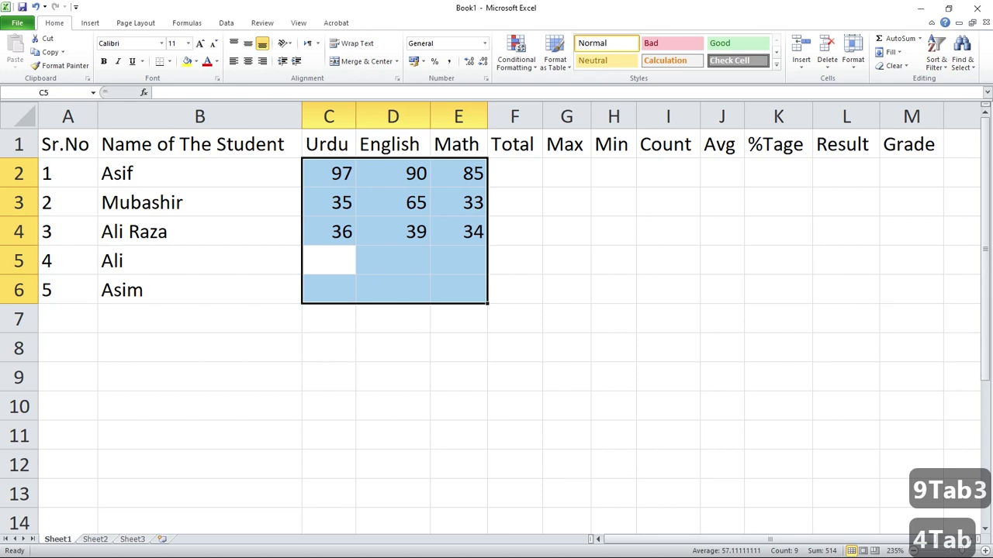
Enter the fourth student's marks in row 5: Urdu 32, English 33, Math 90.
text(3)
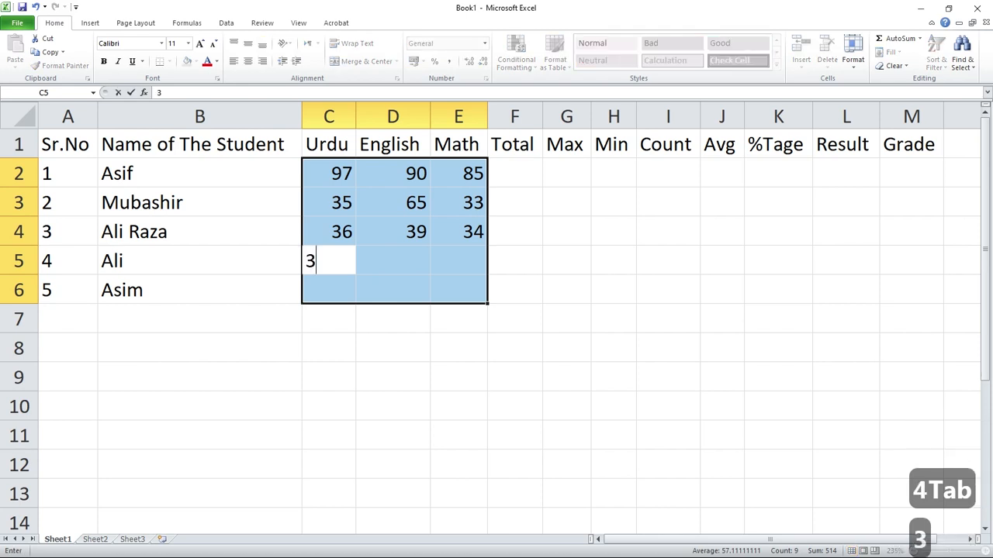
text(2)
key(Tab)
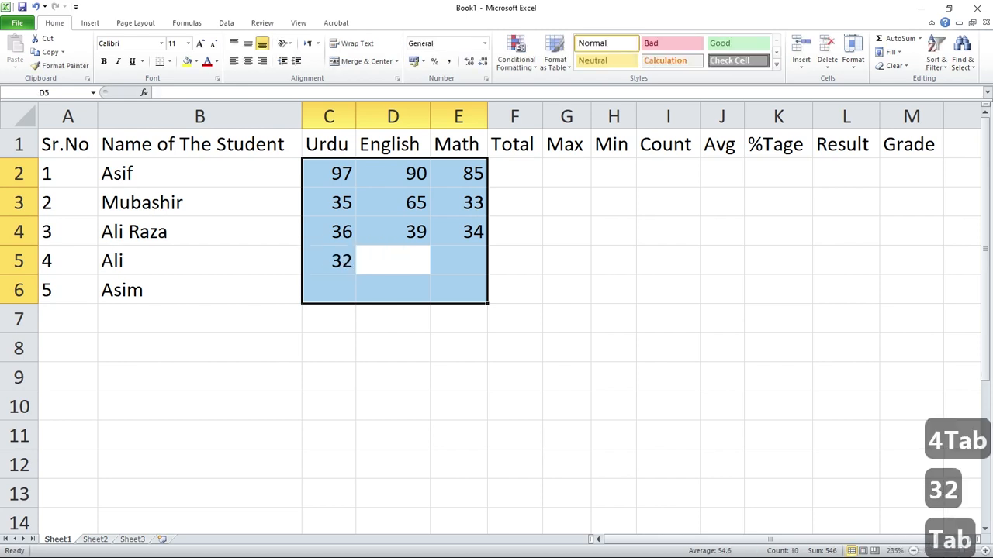
text(33)
key(Tab)
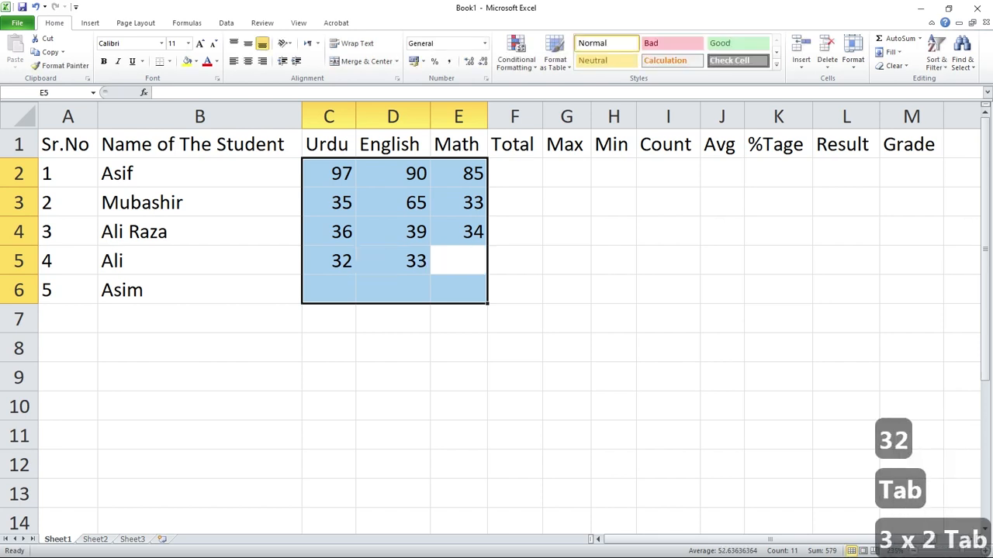
text(3)
key(BackSpace)
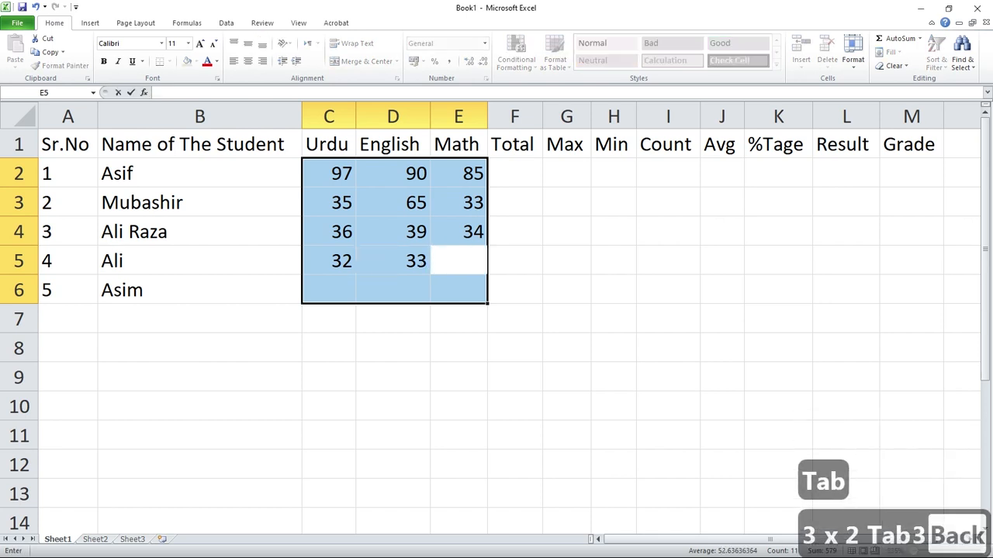
text(90)
key(Tab)
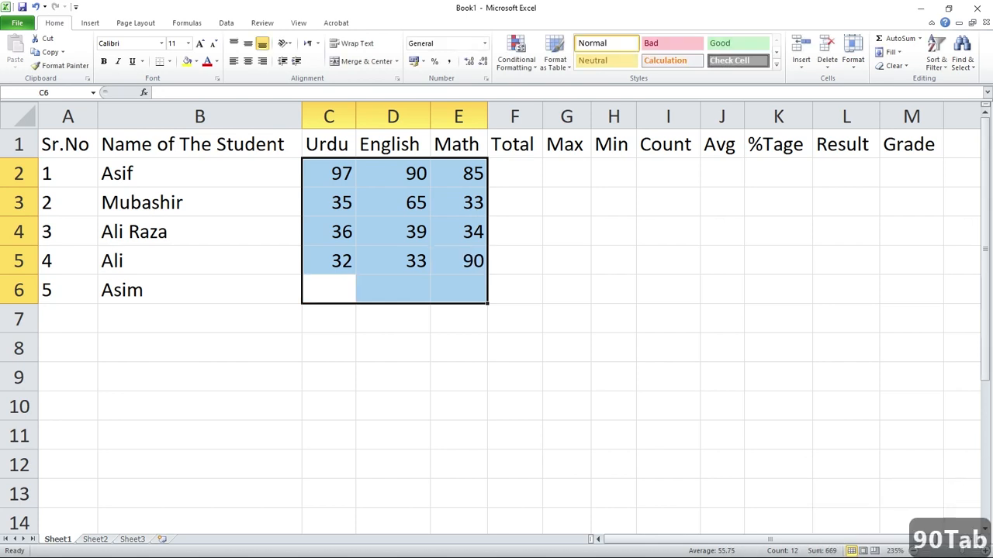
Enter the fifth student's marks in row 6: Urdu 35, English 95, Math 32.
text(35)
key(Tab)
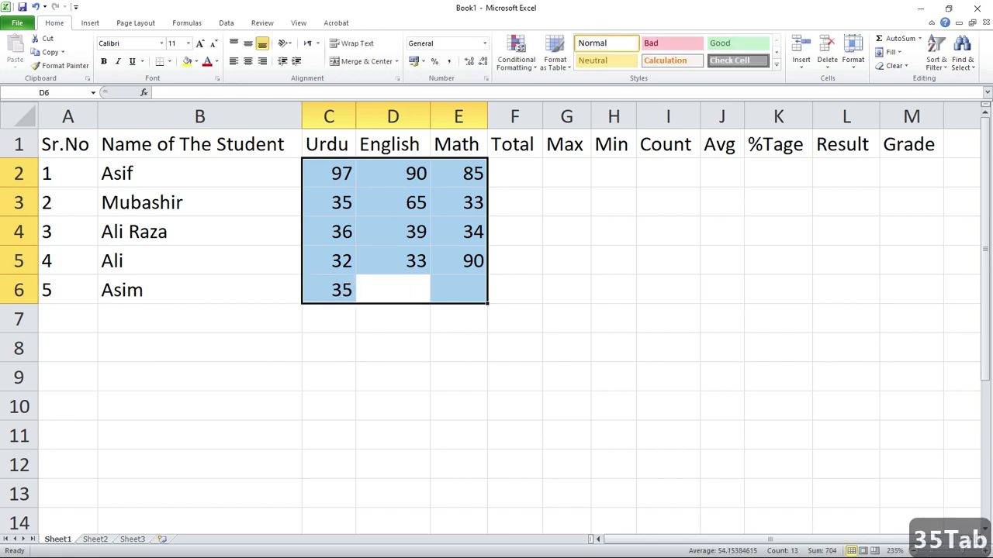
text(95)
key(Tab)
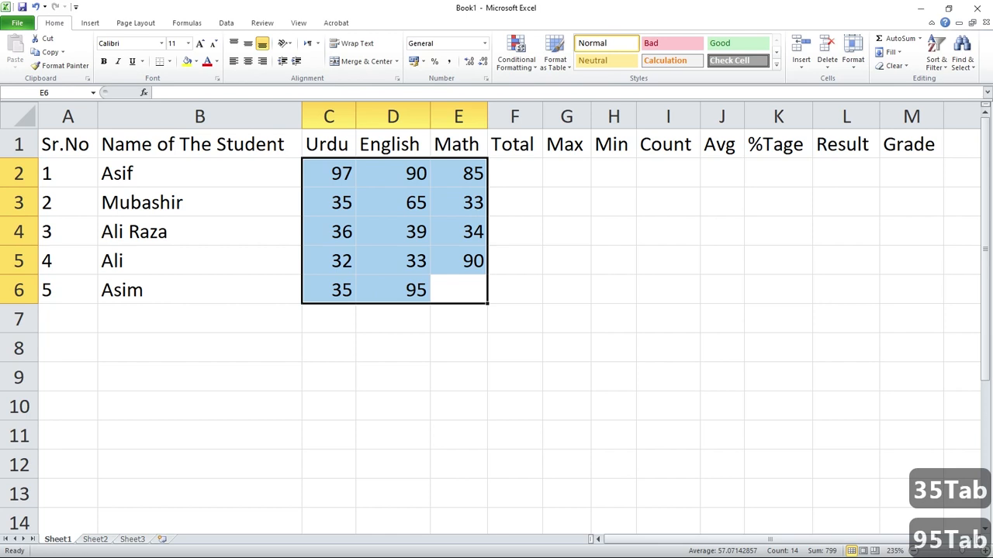
text(32)
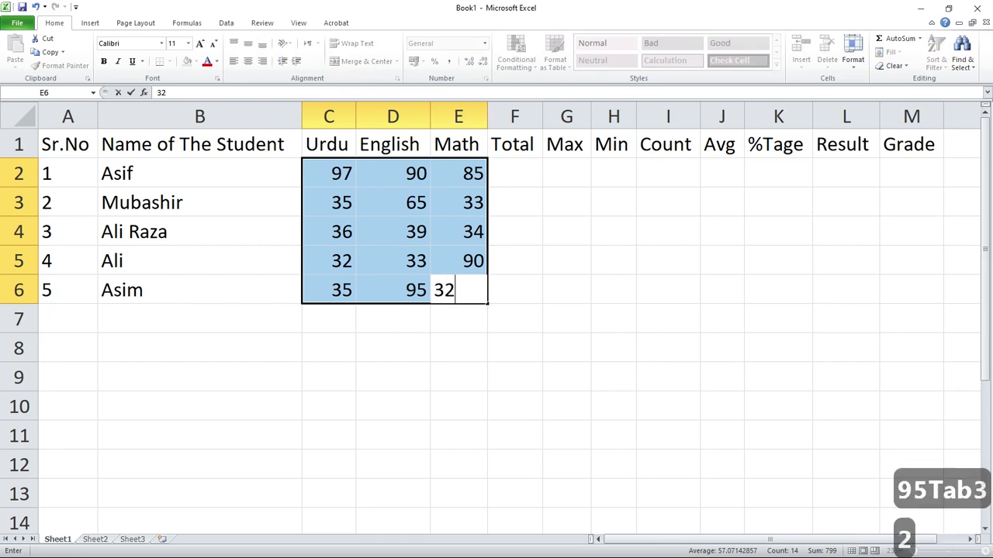
click(515, 173)
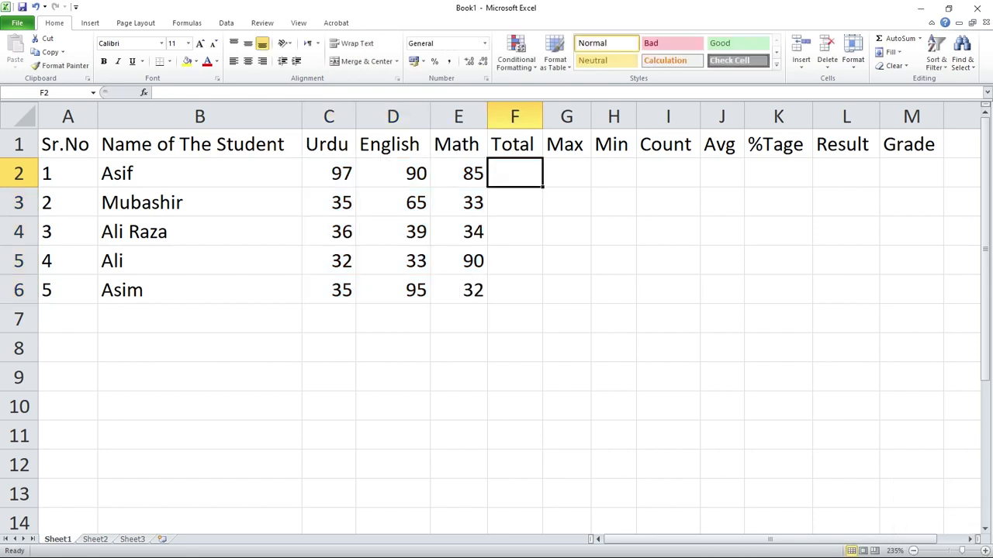
Try totalling C2:E2 into F2 with AutoSum and filling the formula down to F6, and undo both changes.
drag(515, 173, 515, 290)
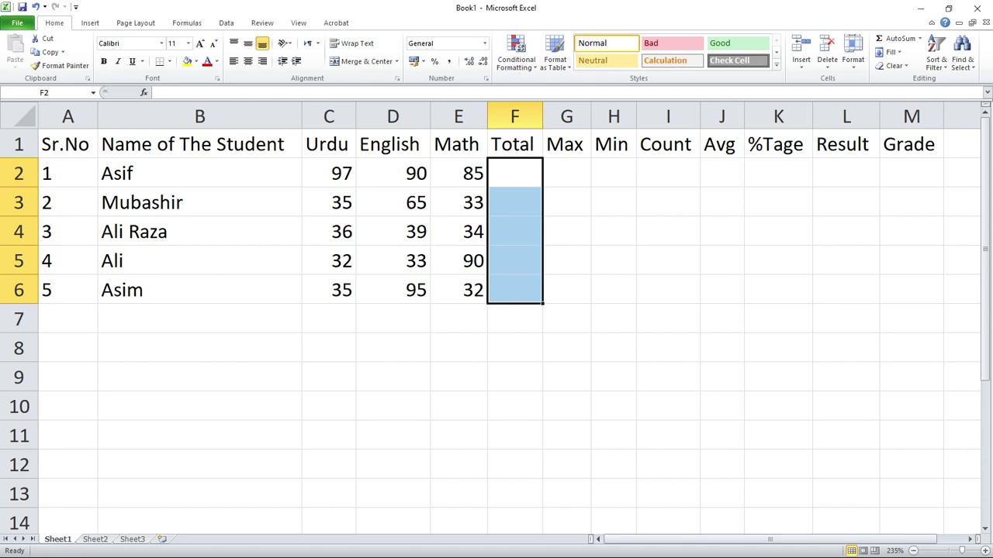
drag(329, 173, 458, 173)
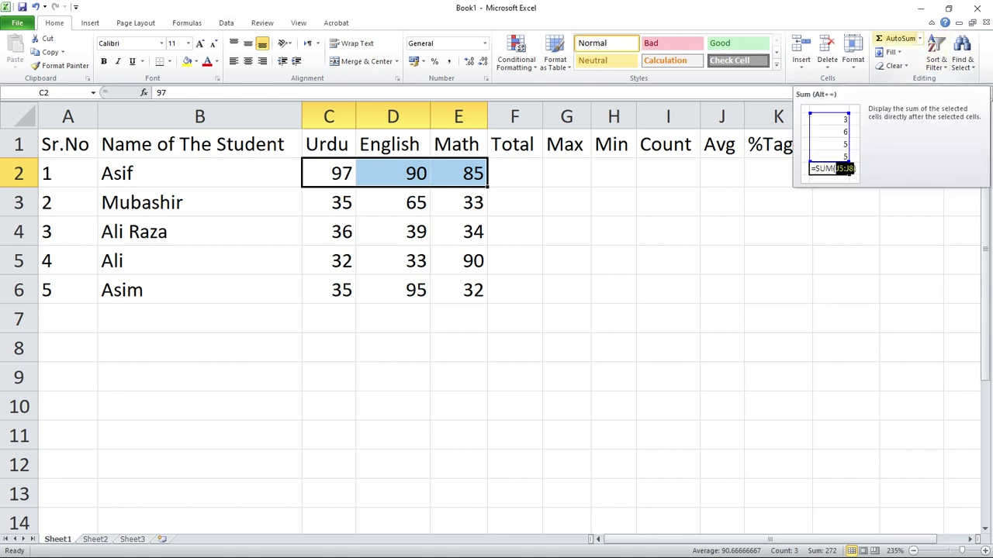
click(900, 38)
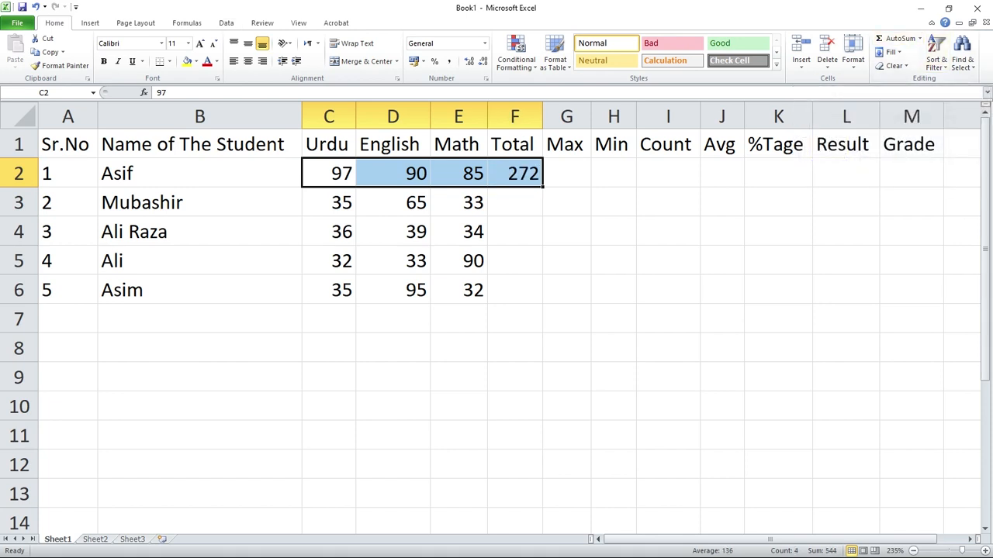
click(515, 173)
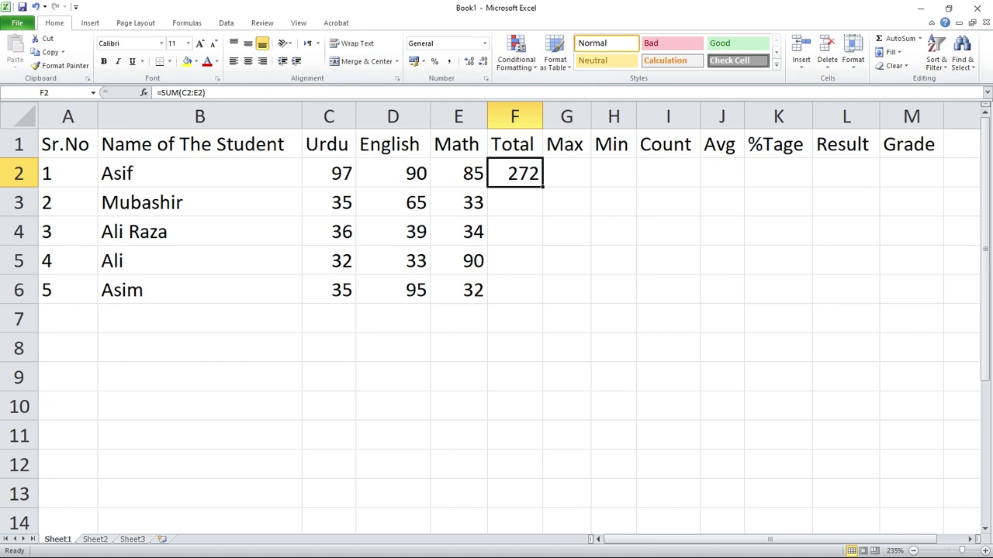
drag(543, 187, 536, 295)
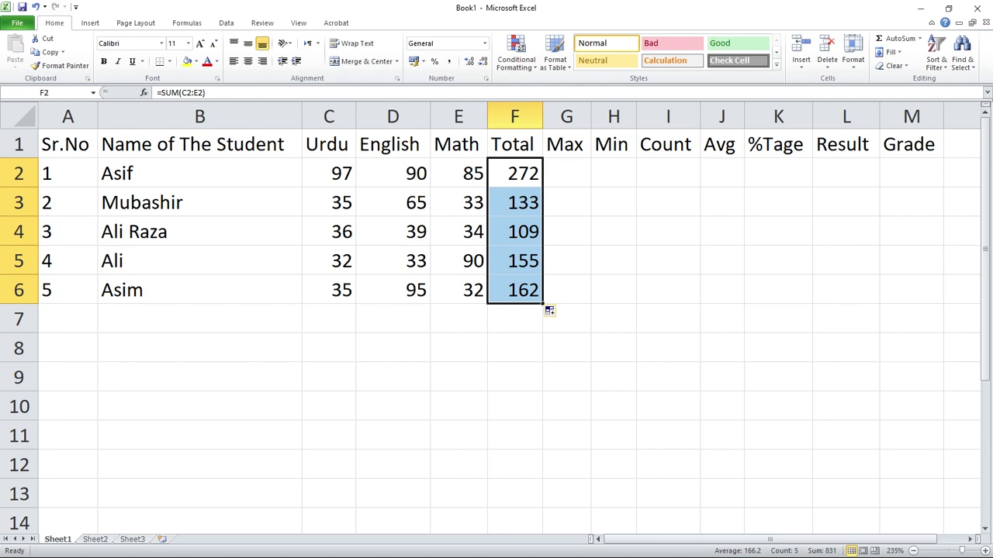
key(ctrl+z)
key(ctrl+z)
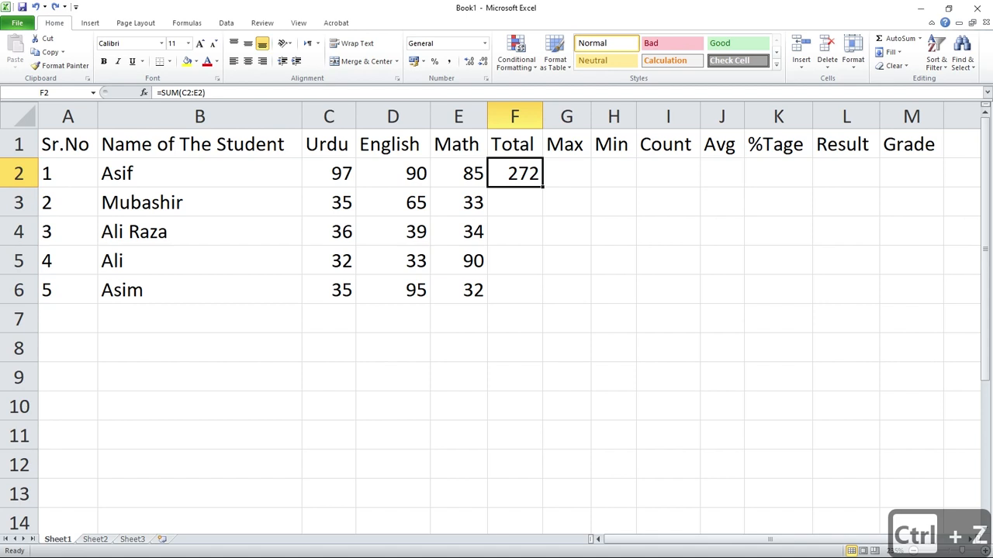
Try totalling the first student's marks in F2 with the formula =C2+D2+E2, and undo the entry.
click(515, 173)
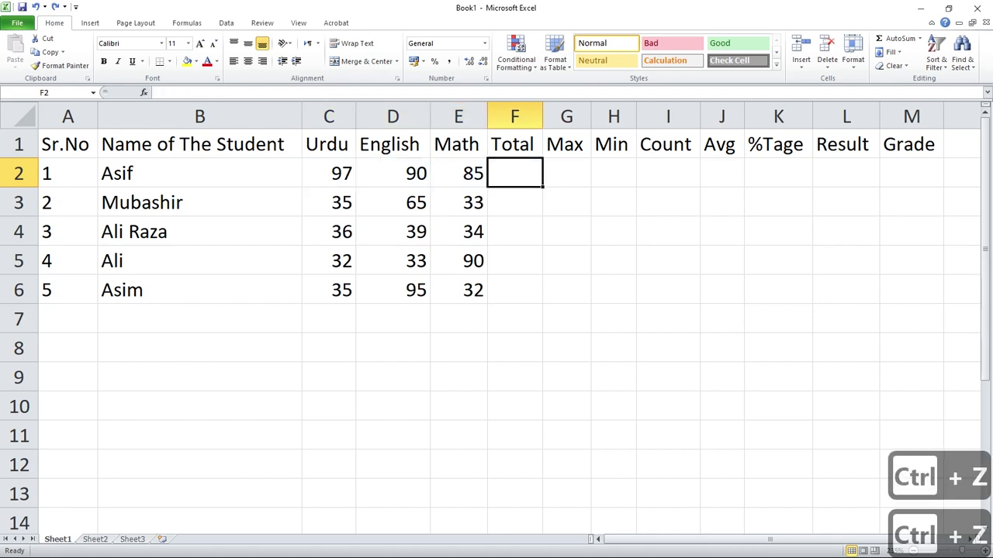
double_click(515, 173)
text(=)
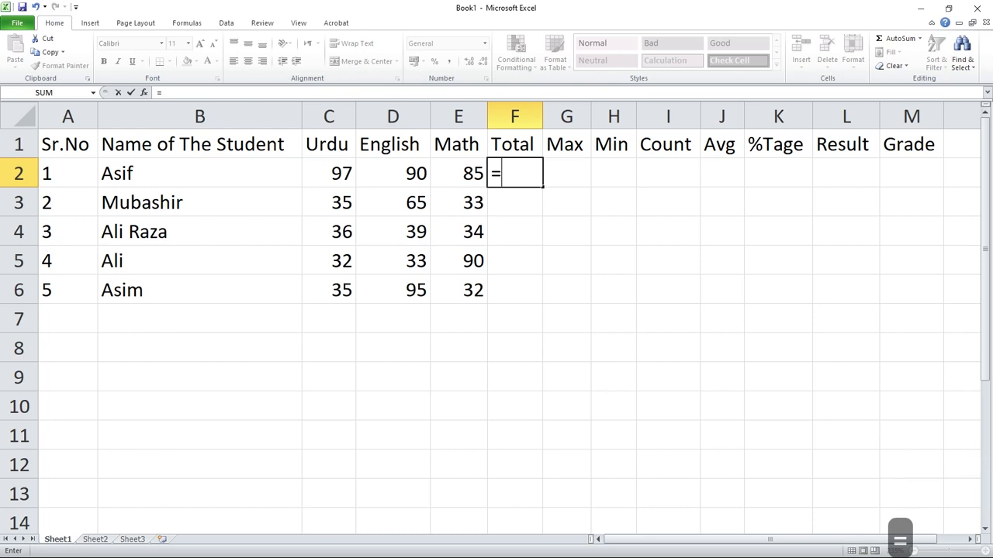
click(329, 173)
text(+)
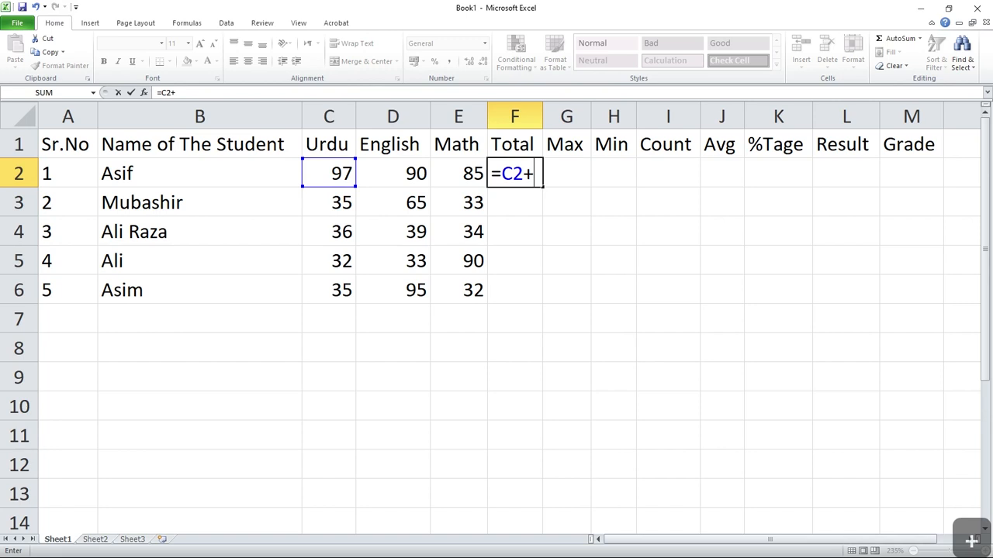
click(393, 173)
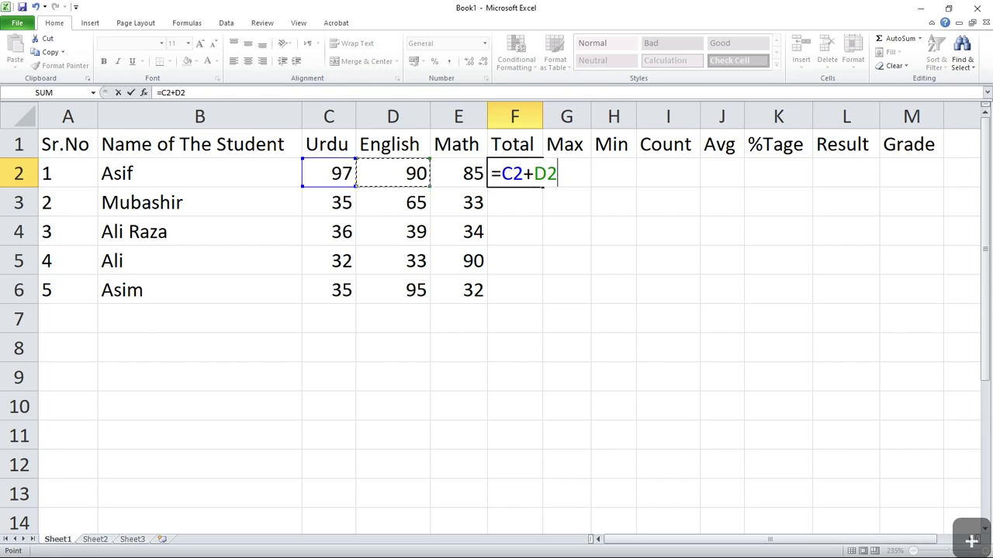
text(+)
click(458, 173)
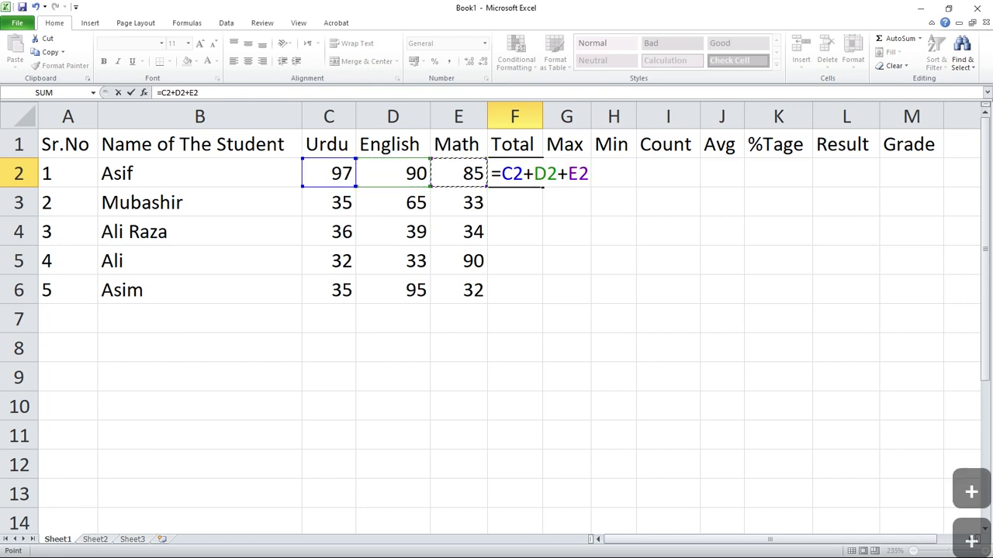
key(Return)
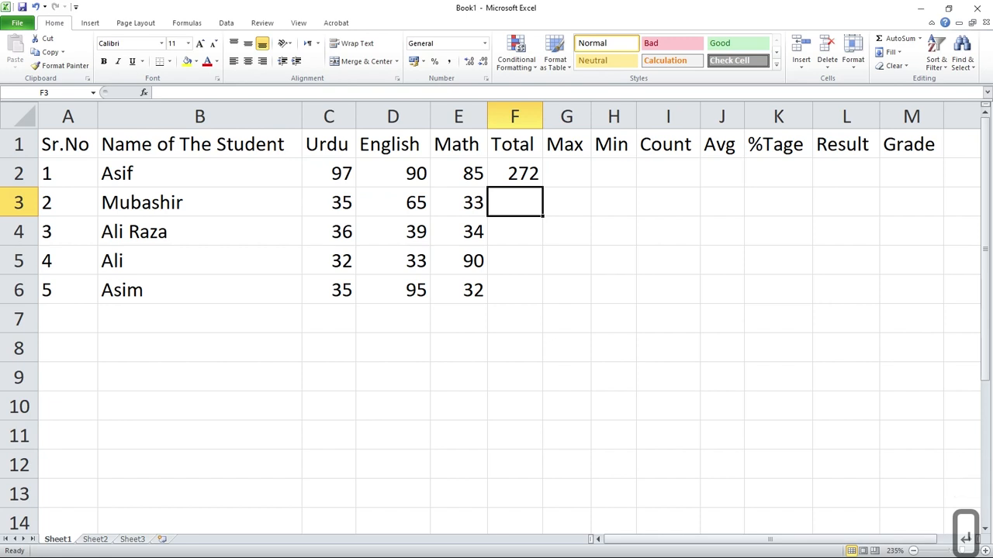
key(ctrl+z)
key(ctrl+z)
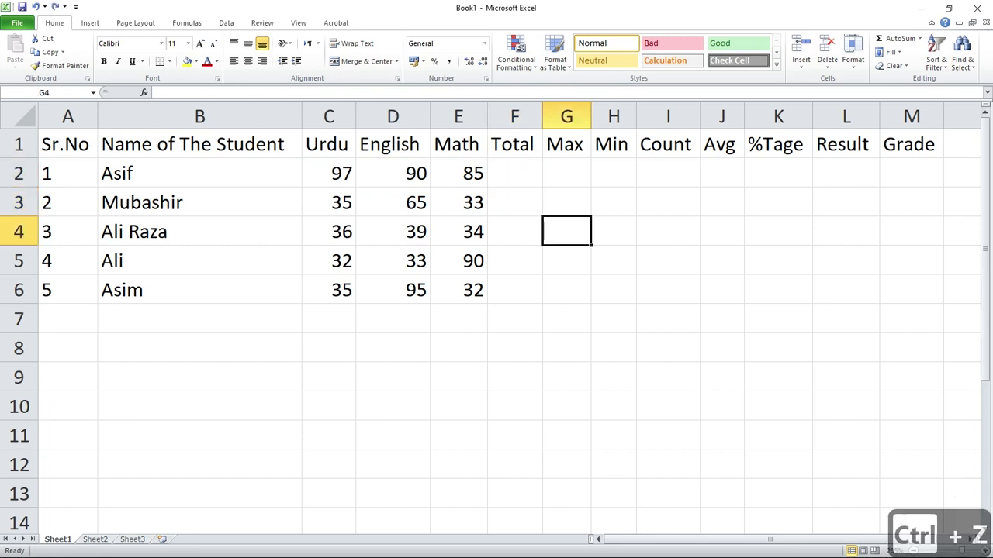
Total the first student's marks C2:E2 into F2 with AutoSum and fill the formula down to F6.
drag(329, 173, 458, 173)
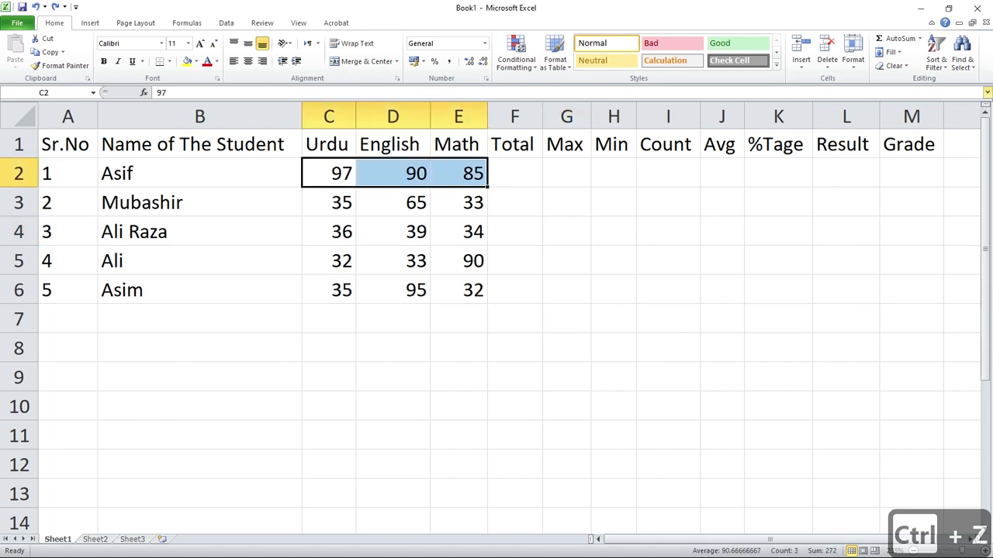
click(898, 38)
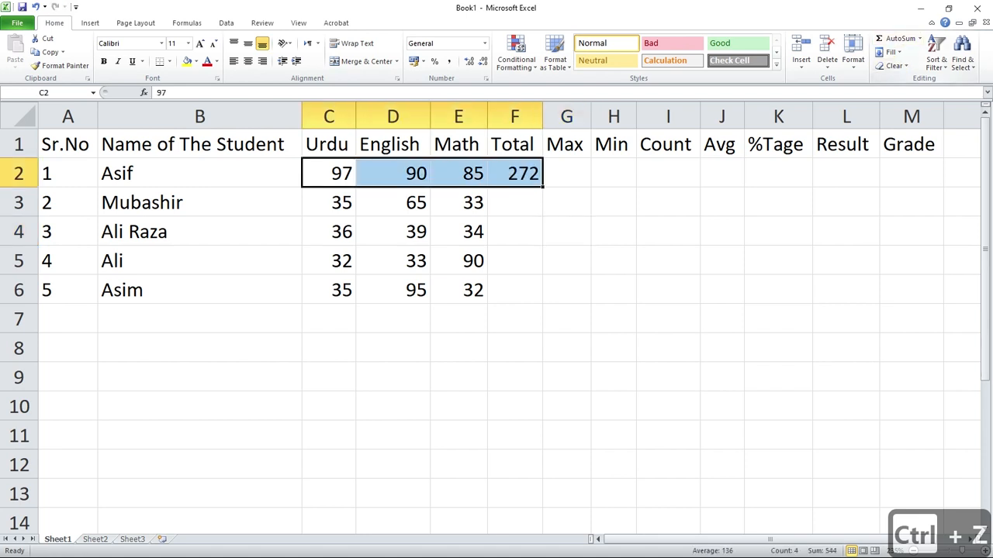
click(515, 173)
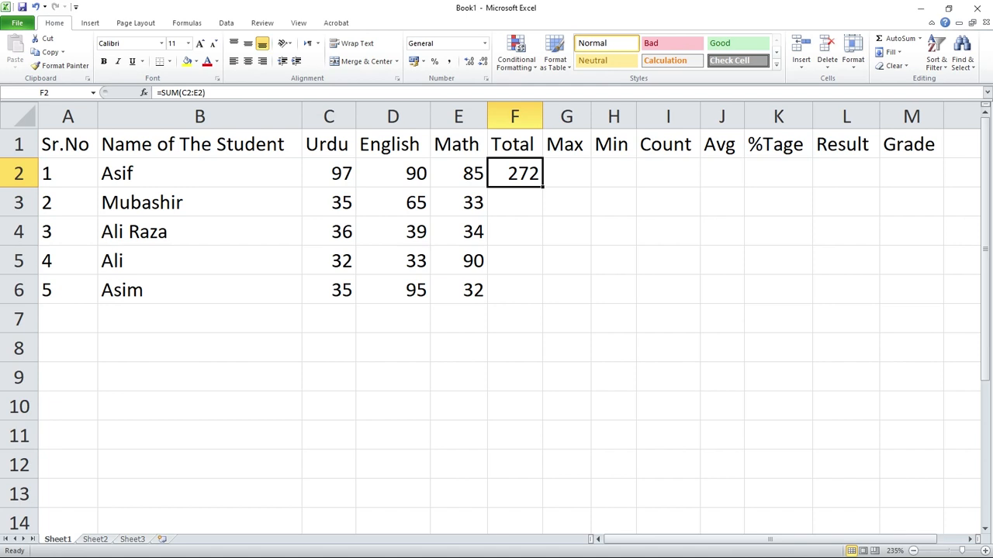
drag(543, 187, 543, 302)
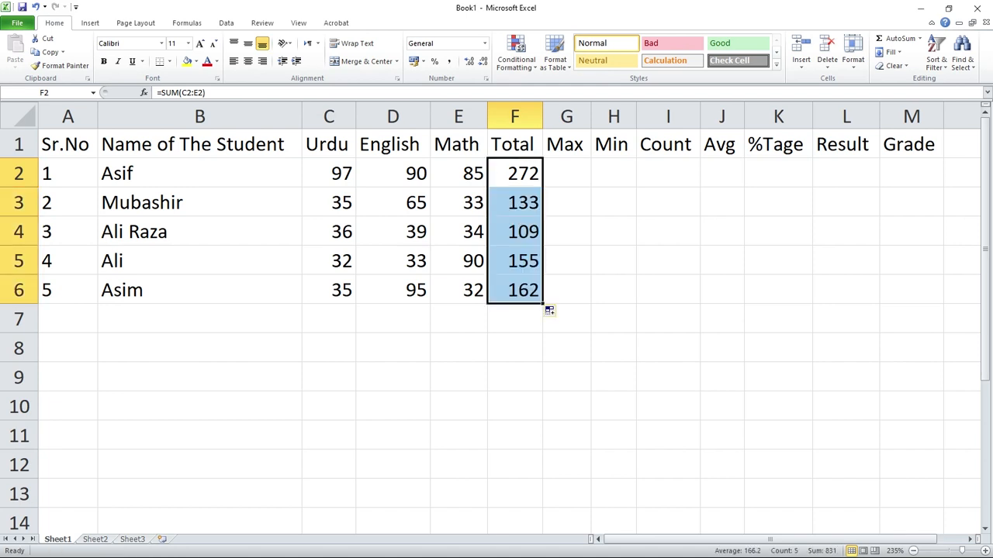
Enter =MAX(C2:E2) in G2 for the highest subject mark and fill it down to G6.
click(567, 173)
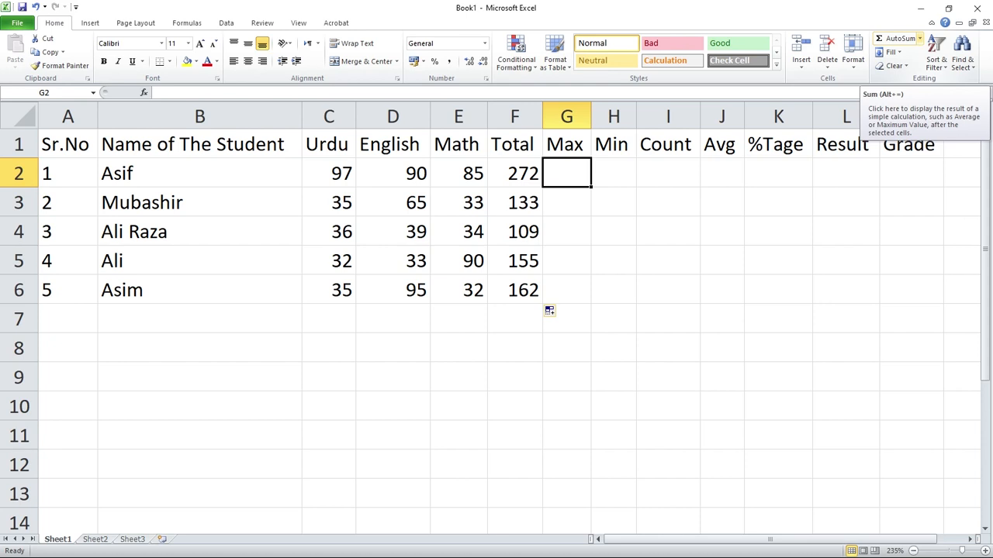
click(920, 38)
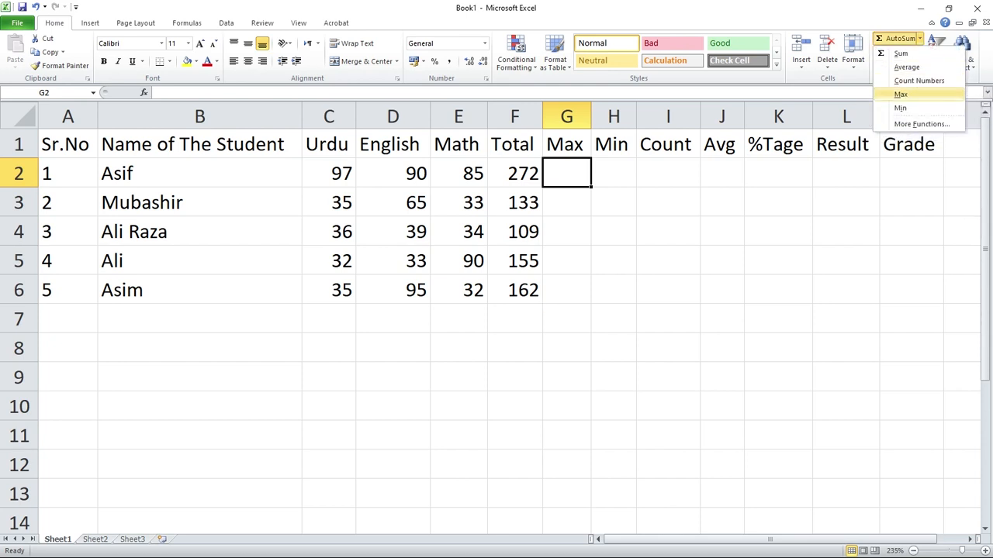
click(901, 94)
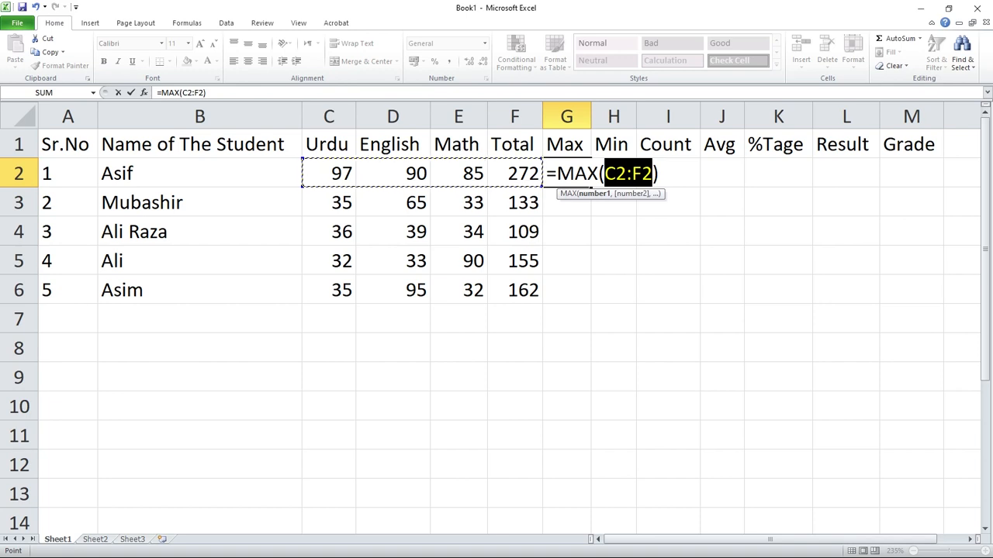
drag(329, 173, 456, 180)
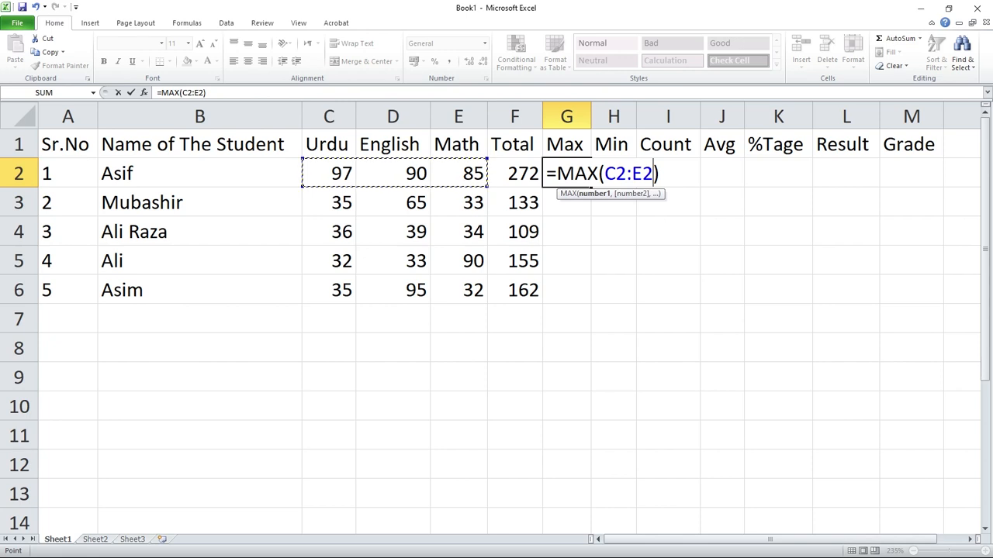
key(Return)
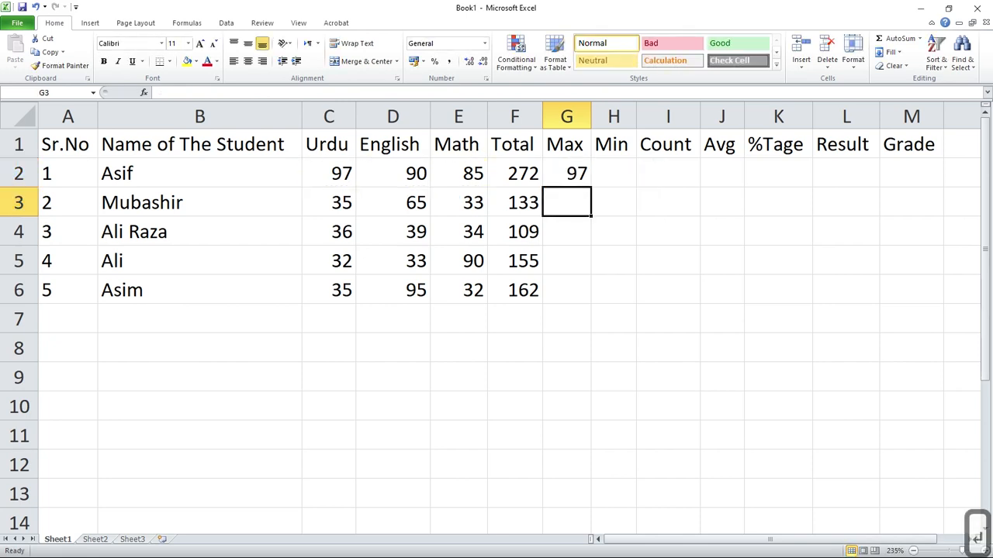
key(Up)
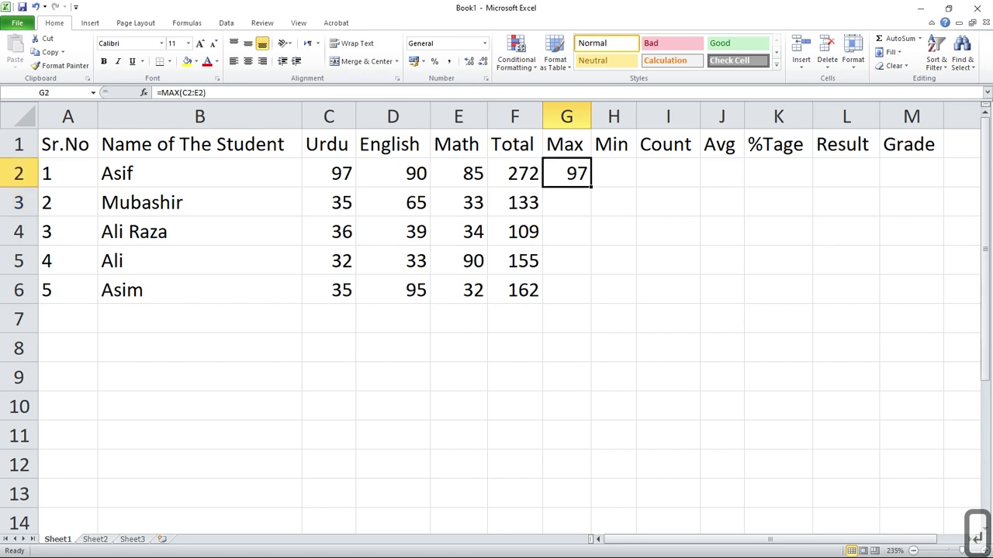
drag(591, 187, 591, 302)
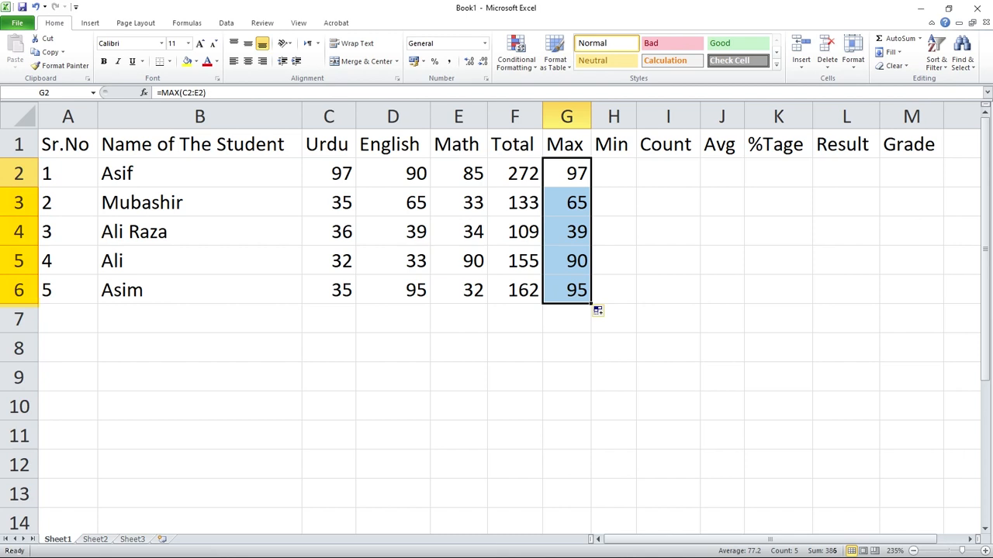
Enter =MIN(C2:E2) in H2 for the lowest subject mark and fill it down to H6.
click(613, 173)
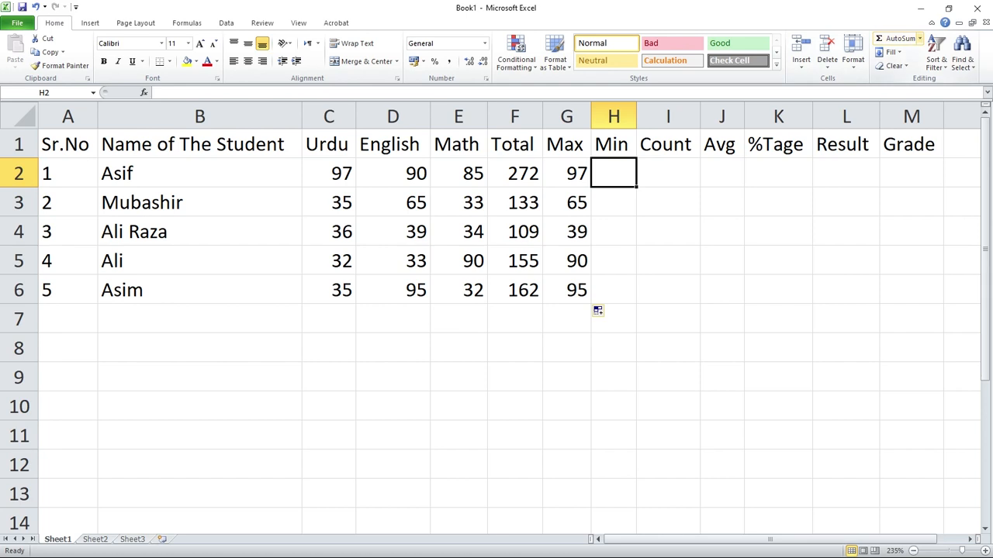
click(920, 38)
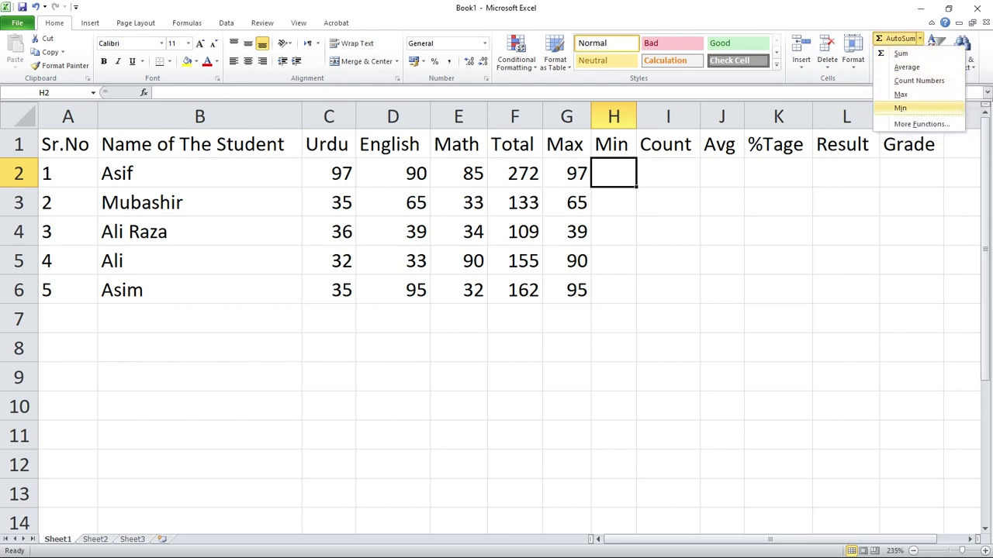
click(900, 108)
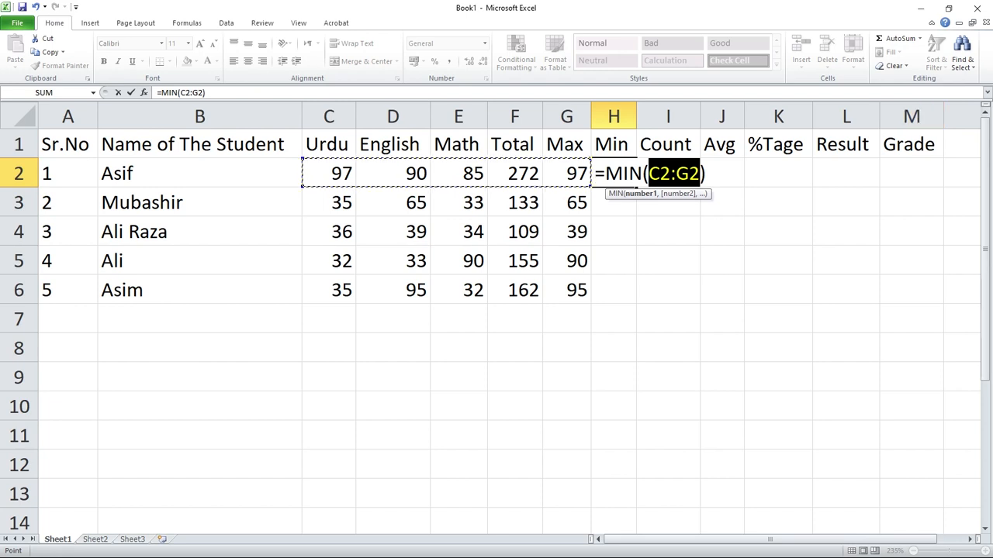
drag(329, 173, 481, 180)
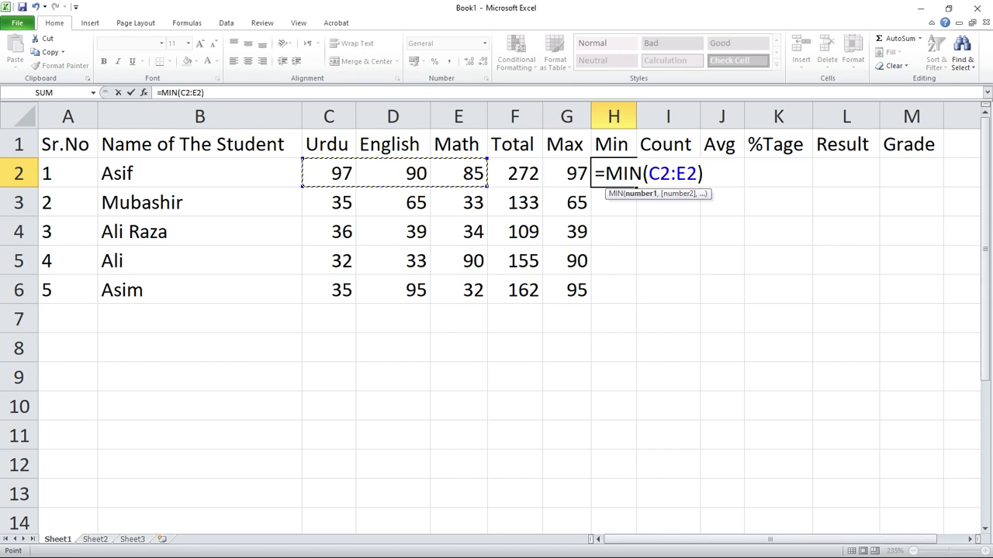
key(Return)
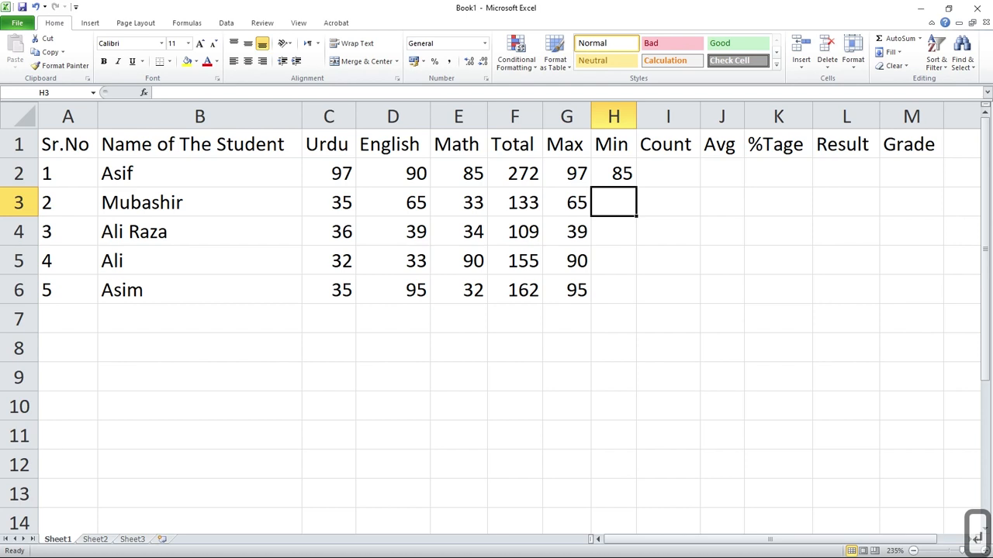
key(Up)
drag(636, 187, 636, 301)
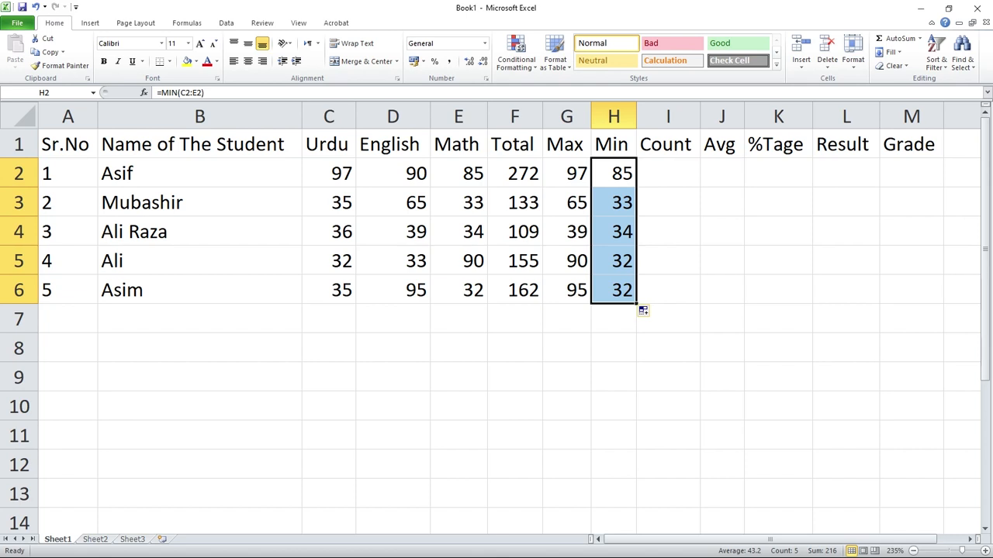
Enter =COUNT(C2:E2) in I2 to count the subject marks and fill it down to I6.
click(668, 173)
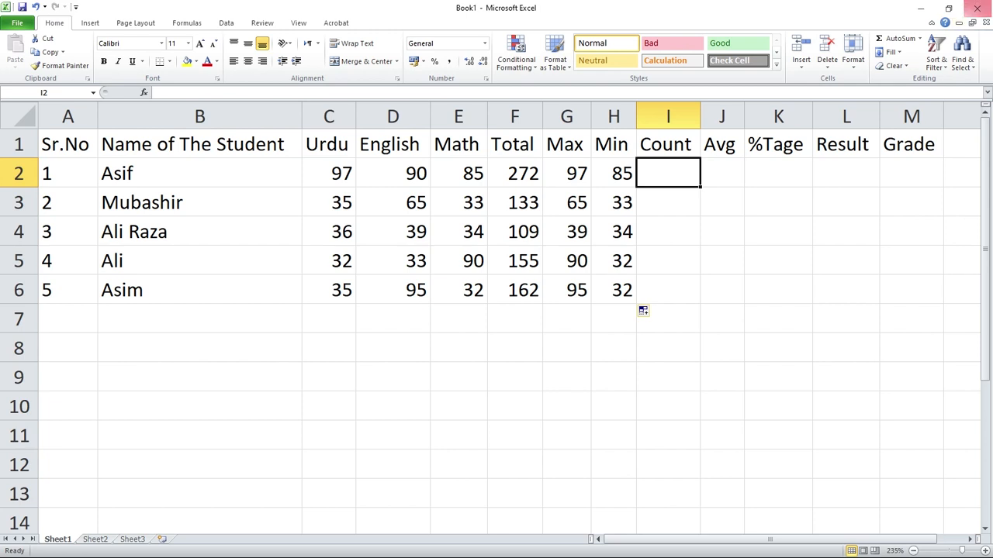
click(920, 38)
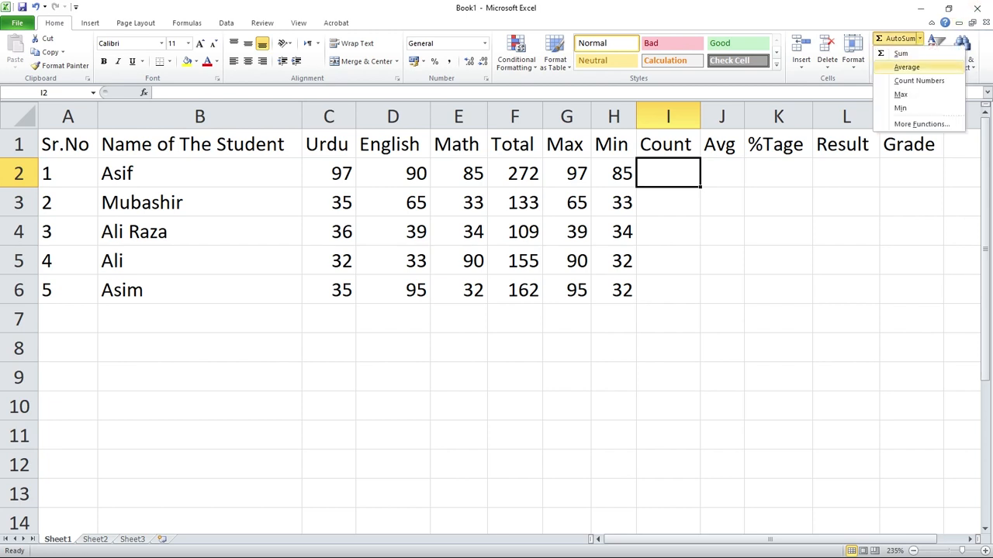
click(918, 81)
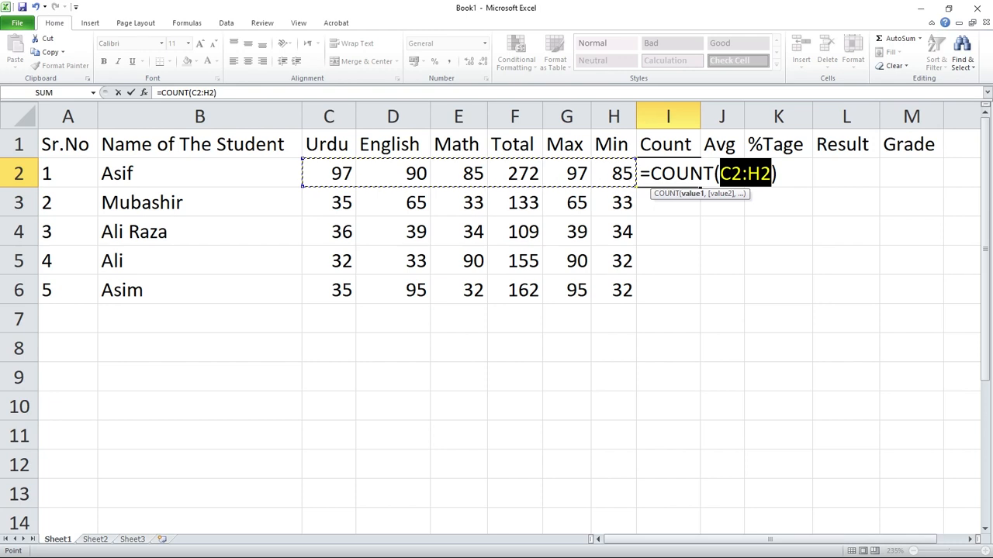
drag(333, 173, 466, 179)
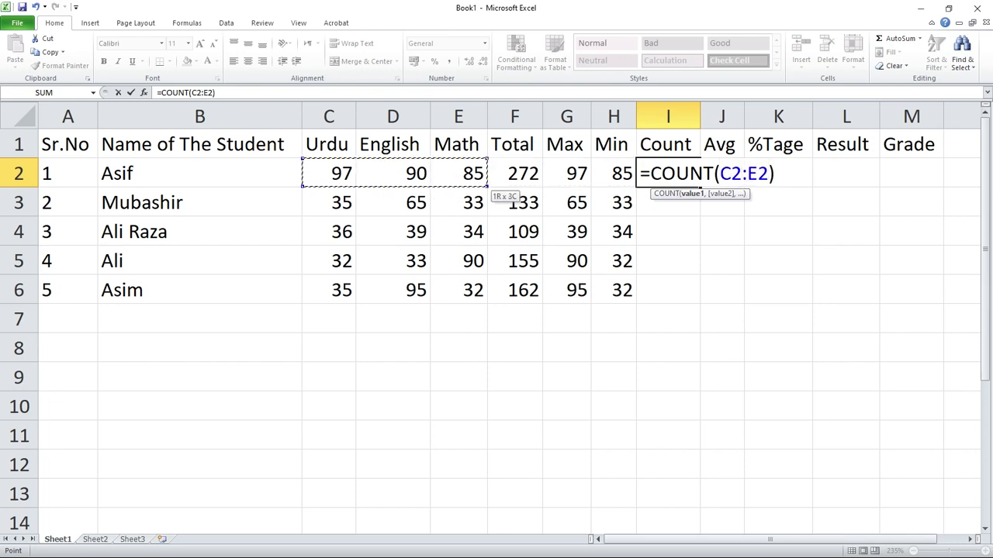
key(Return)
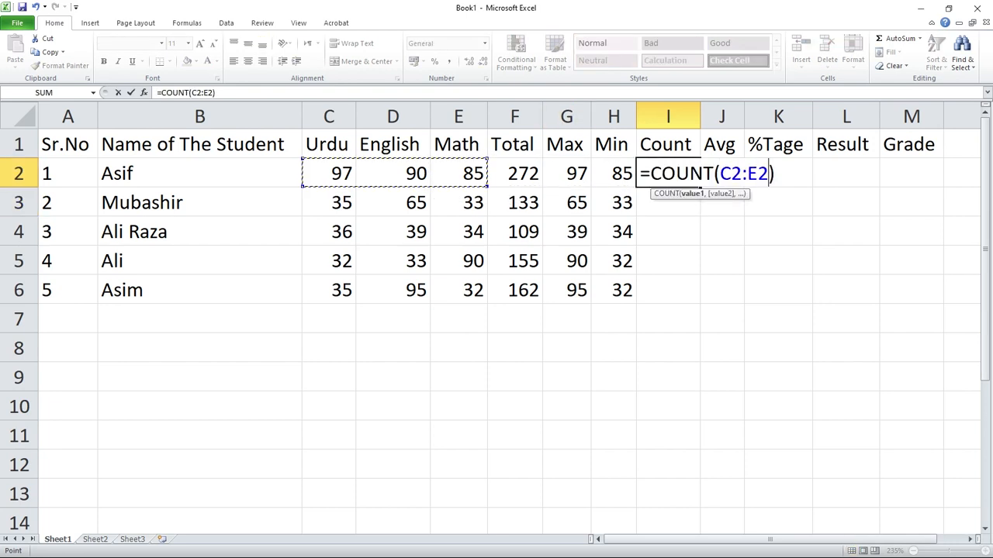
key(Return)
click(668, 173)
drag(700, 187, 707, 310)
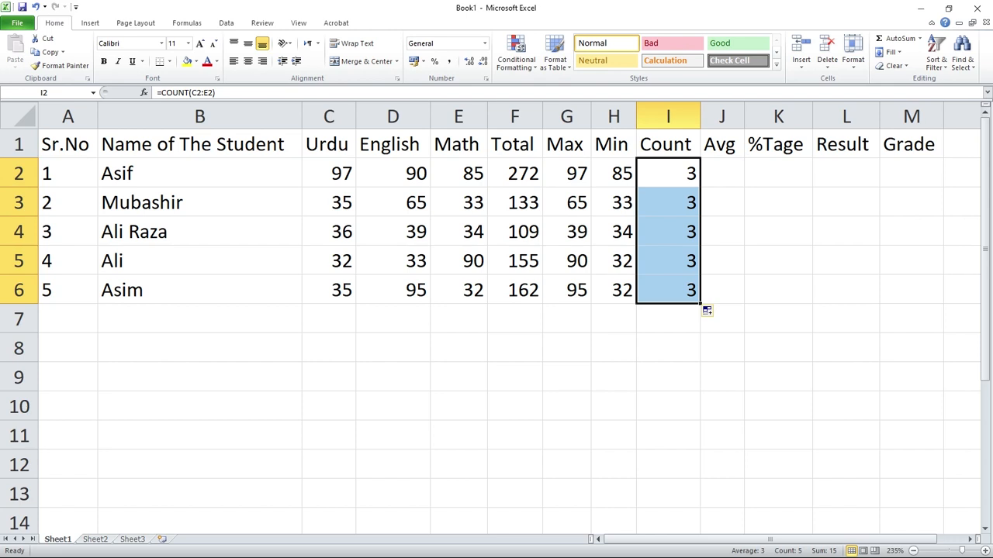
Enter =AVERAGE(C2:E2) in J2 for the average mark and fill it down to J6.
click(722, 173)
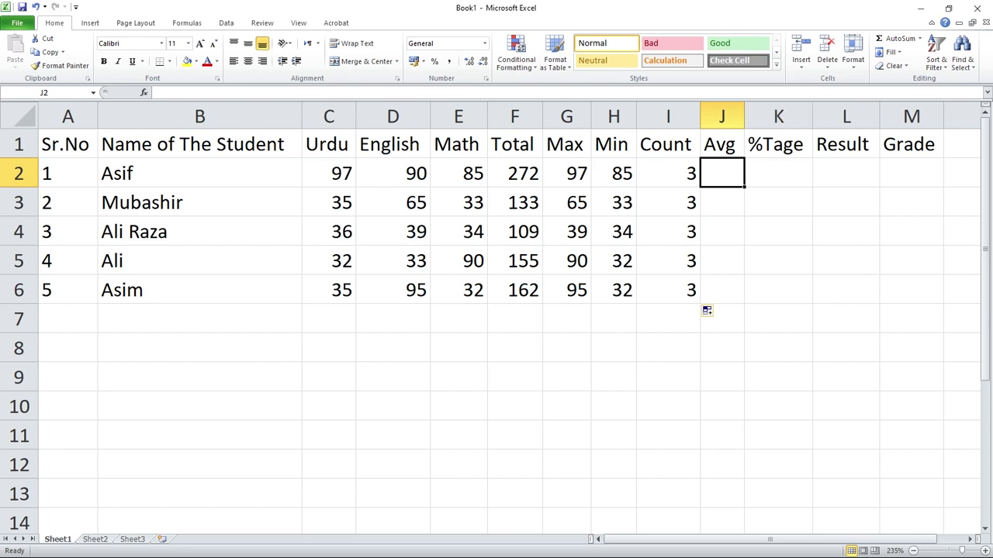
click(919, 38)
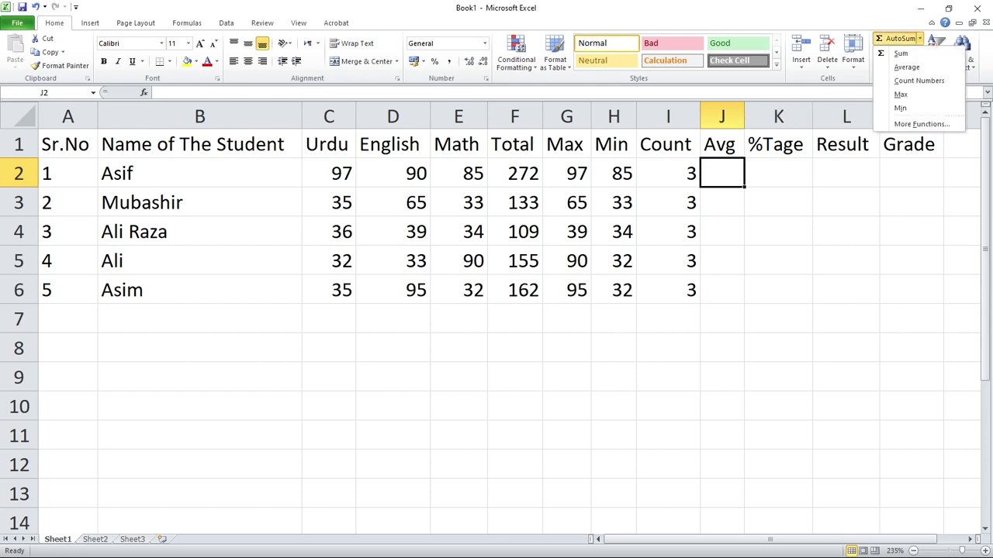
click(906, 67)
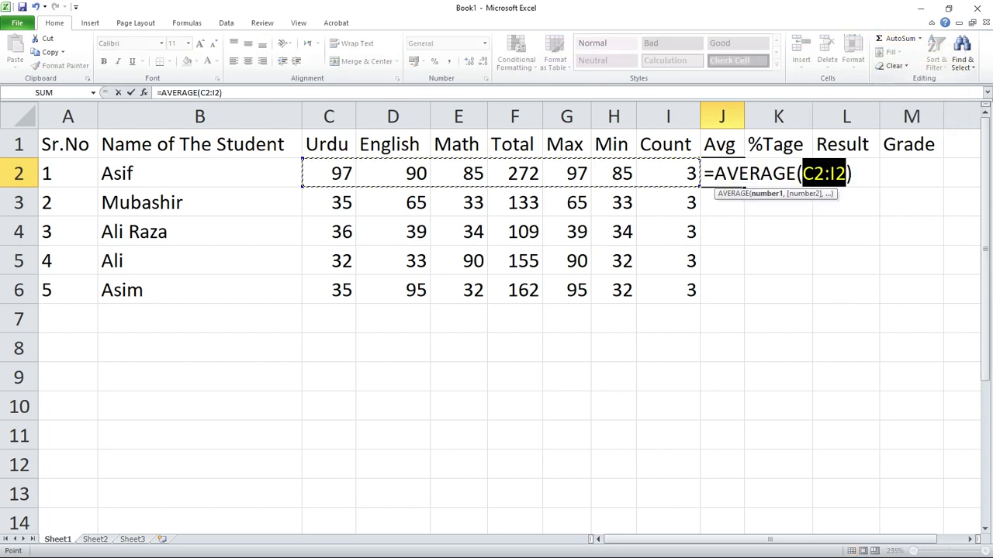
drag(329, 174, 477, 177)
key(Return)
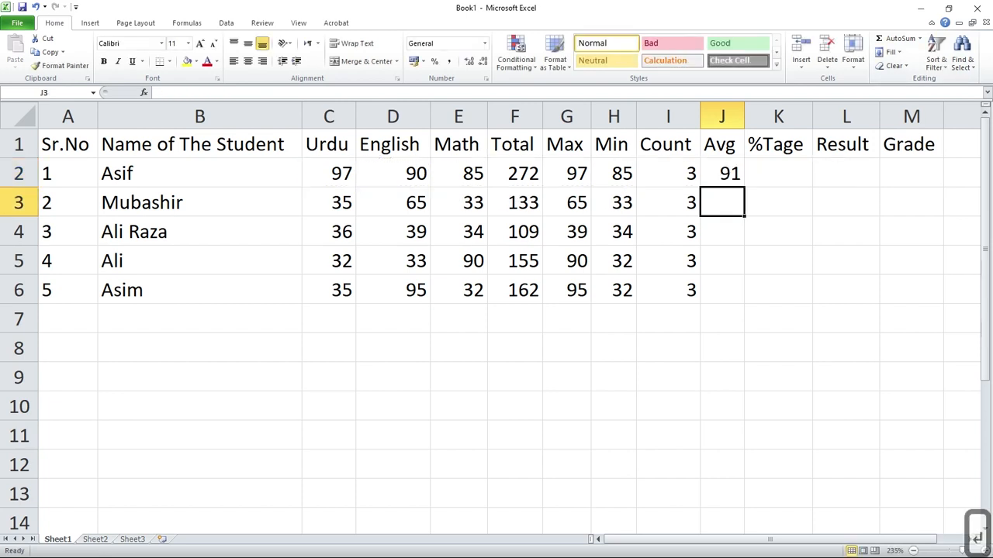
key(Up)
drag(744, 187, 733, 297)
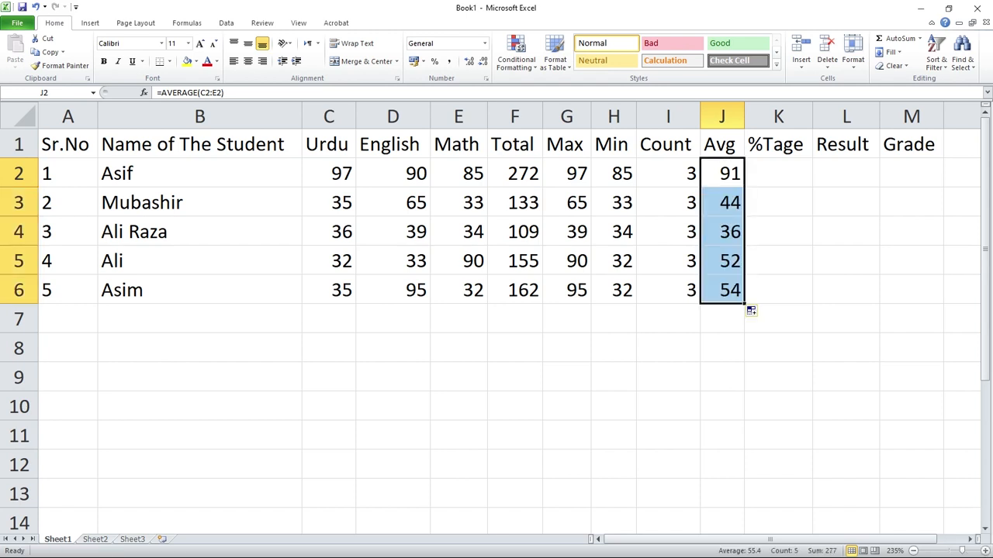
key(Right)
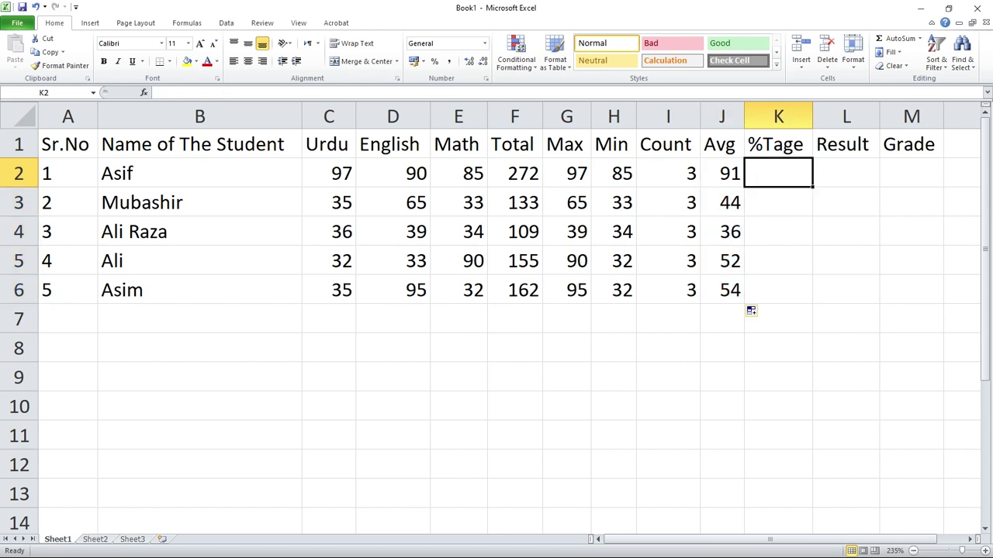
key(shift+Right)
key(shift+Right)
key(shift+Down)
key(shift+Down)
key(shift+Down)
click(778, 348)
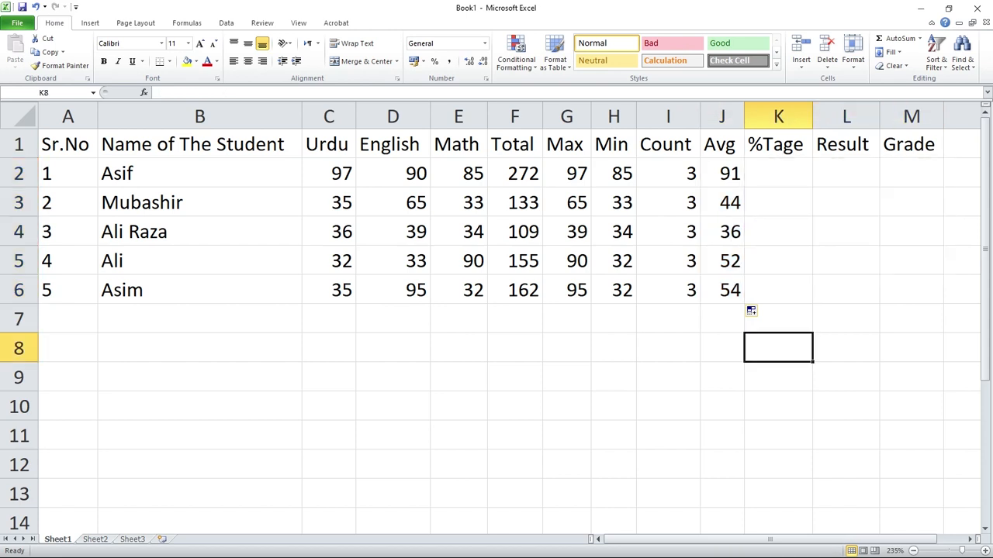
click(778, 173)
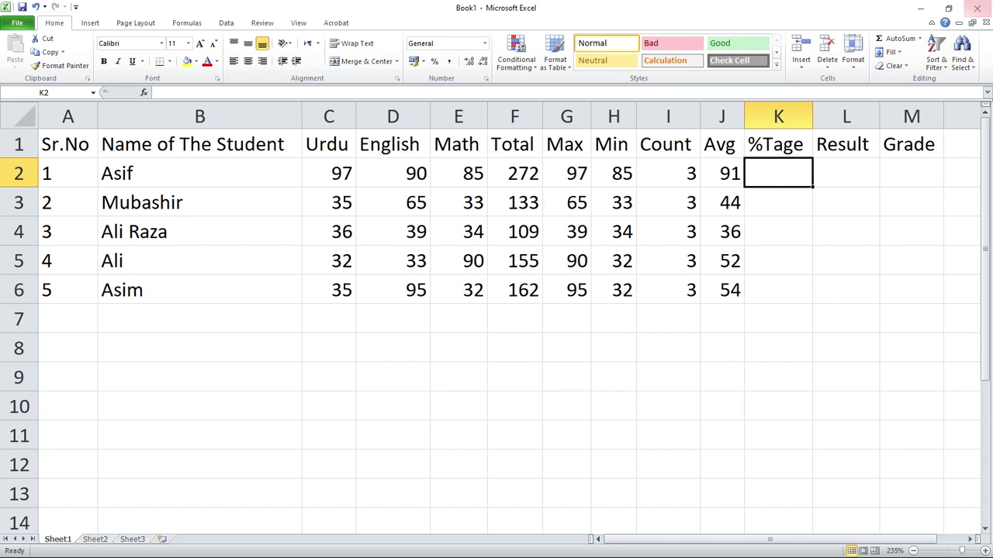
click(919, 38)
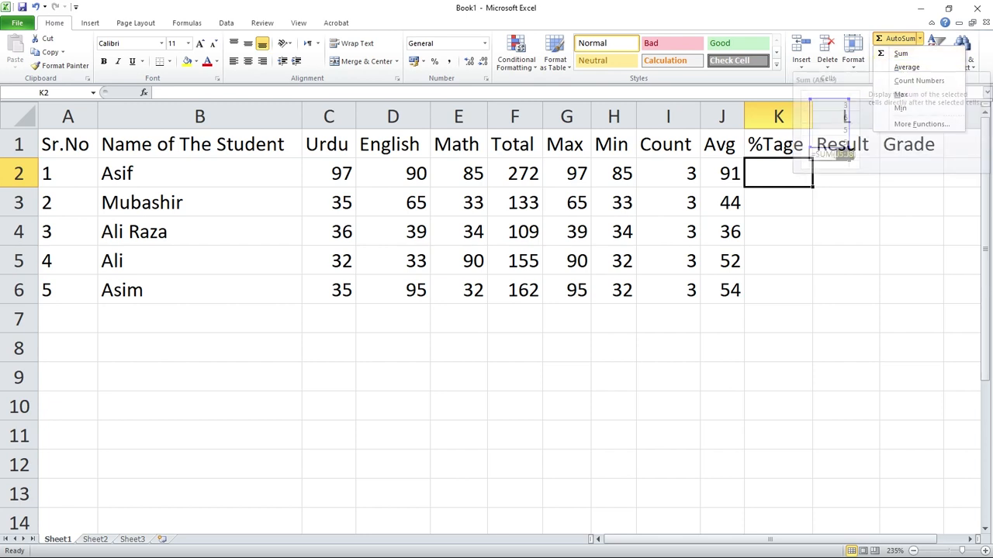
click(778, 173)
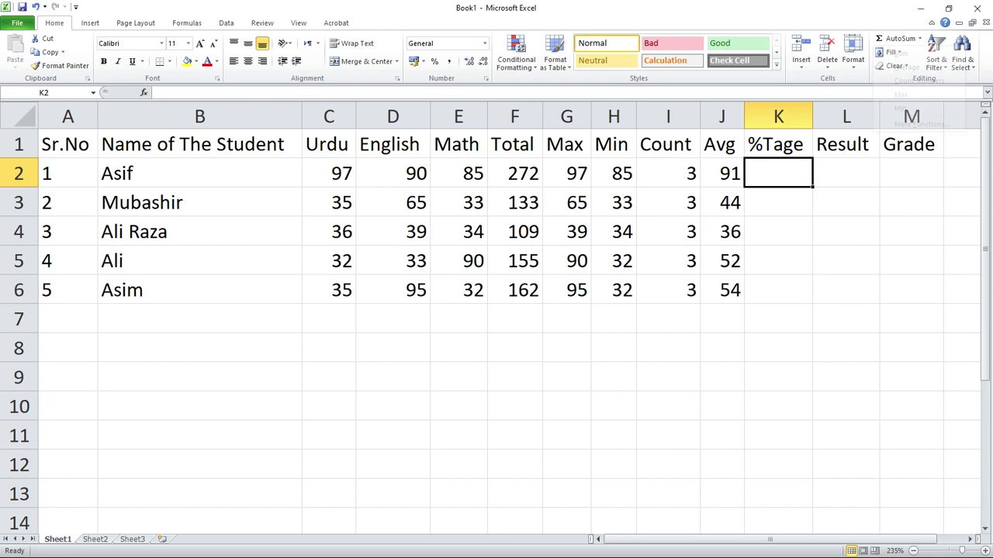
Enter the percentage formula =F2/300*100 in K2 and fill it down to K6.
double_click(778, 173)
text(=)
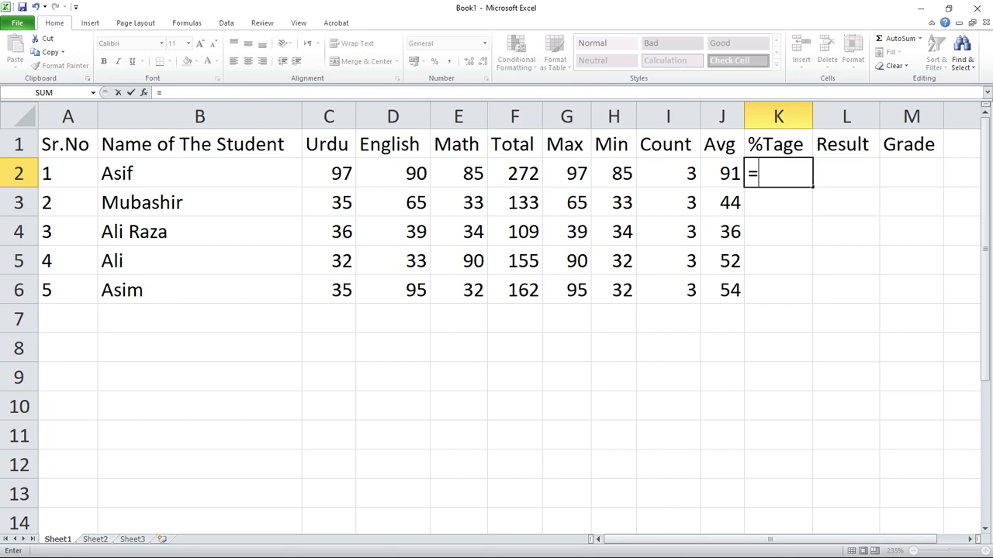
click(515, 173)
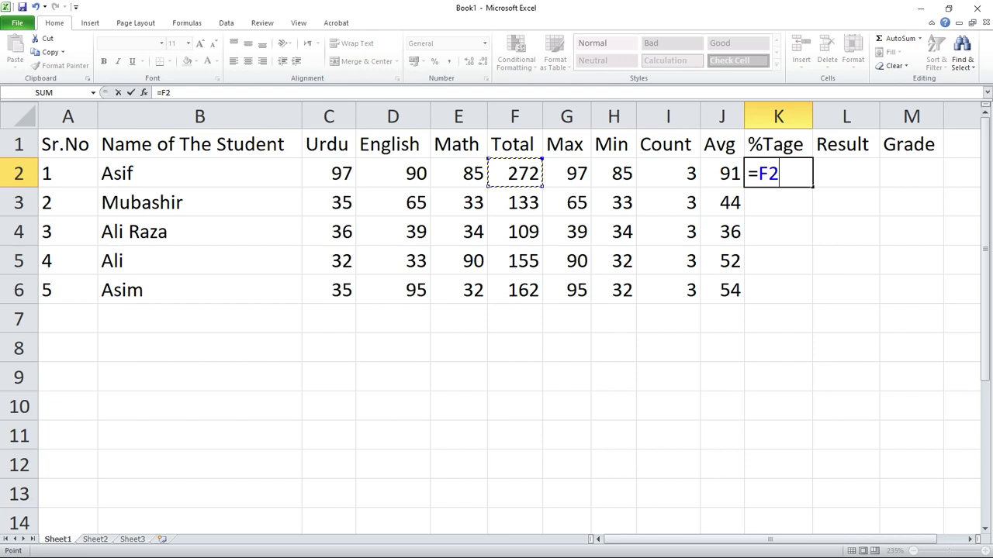
text(/)
text(1)
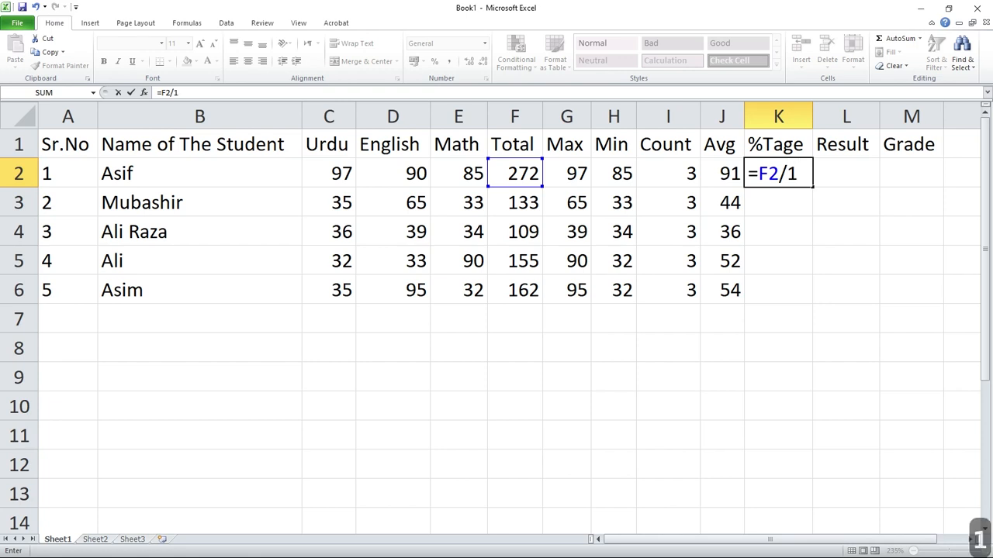
key(BackSpace)
text(300)
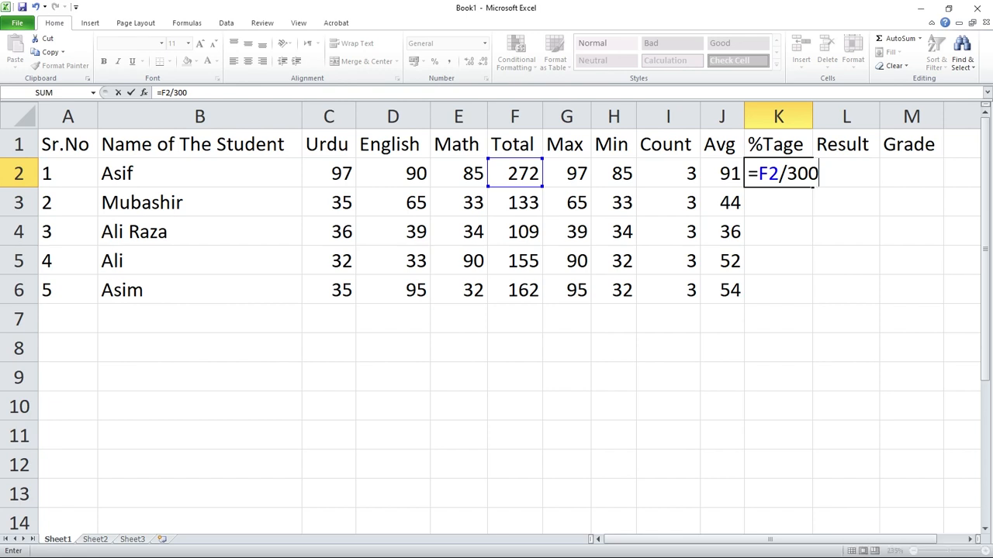
text(*)
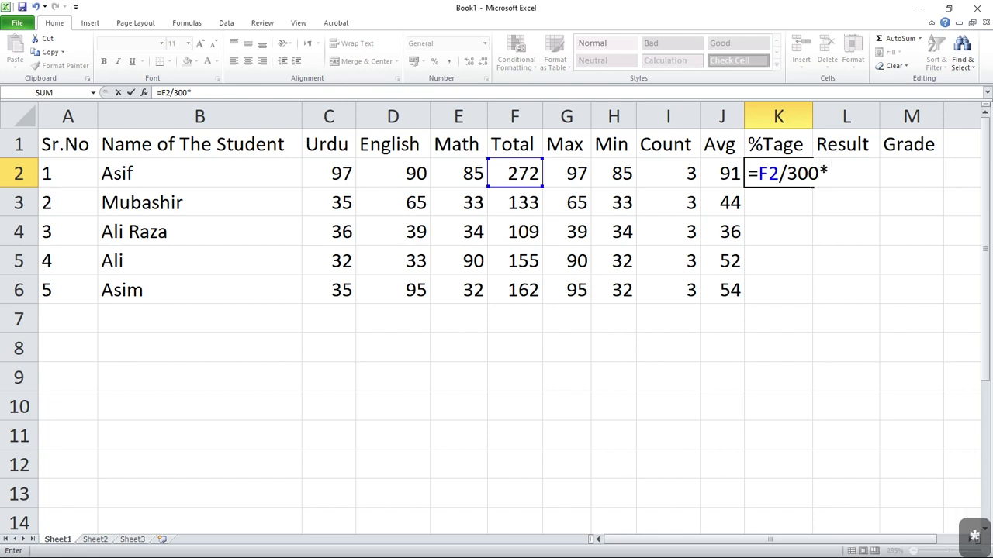
text(100)
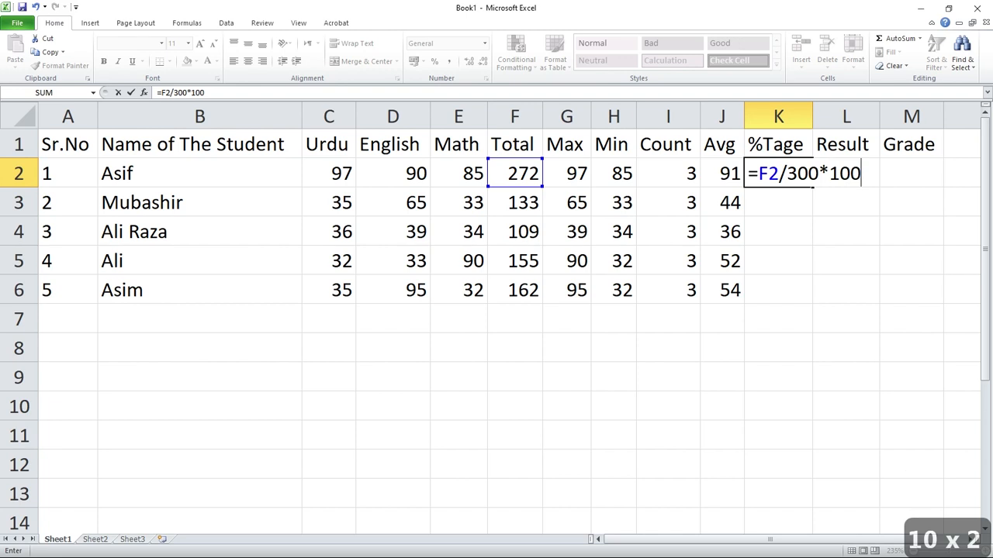
key(Return)
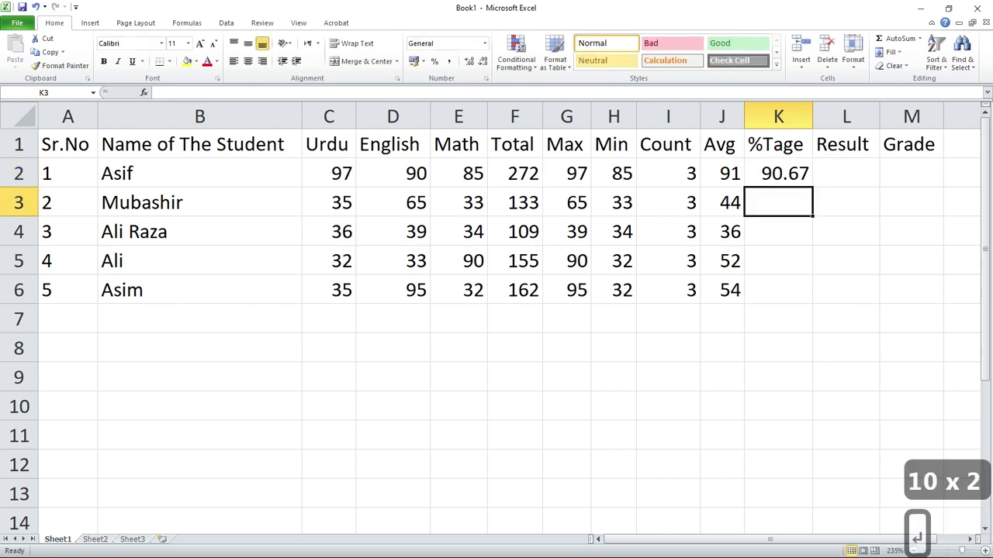
key(Up)
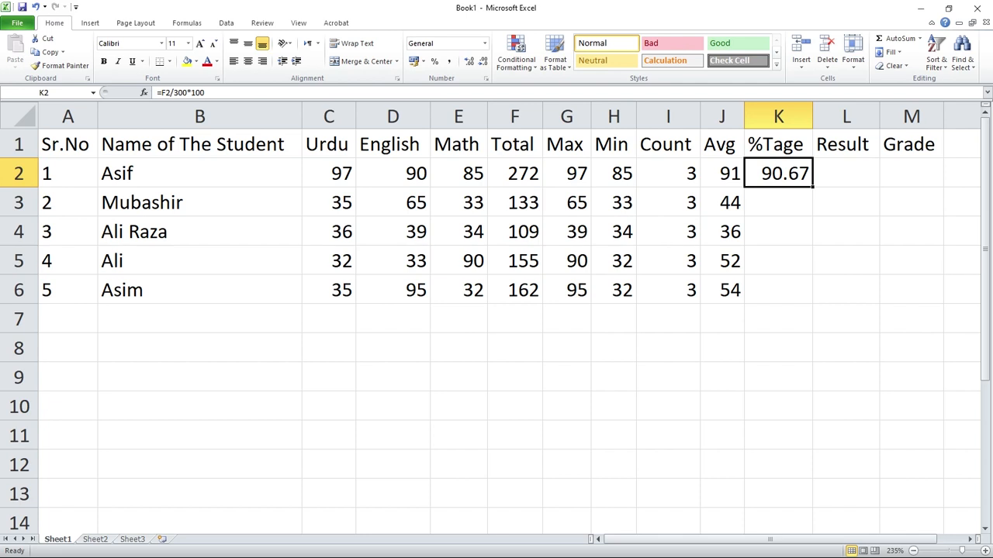
drag(812, 185, 806, 297)
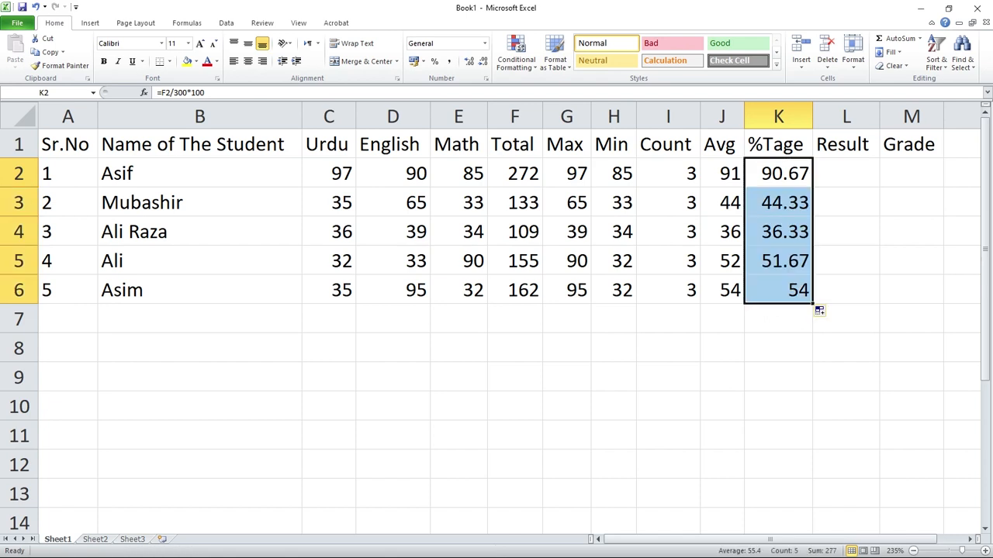
key(Down)
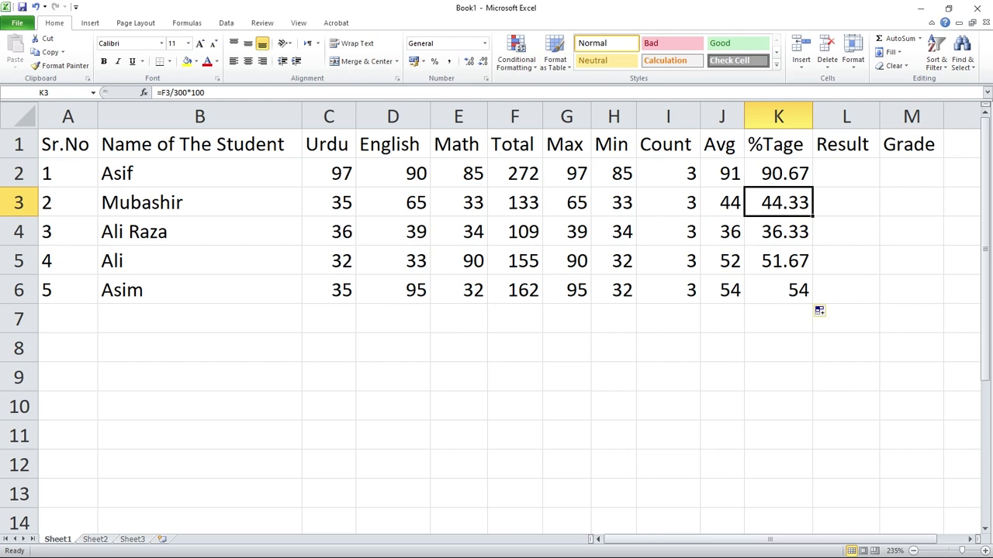
key(Up)
key(Right)
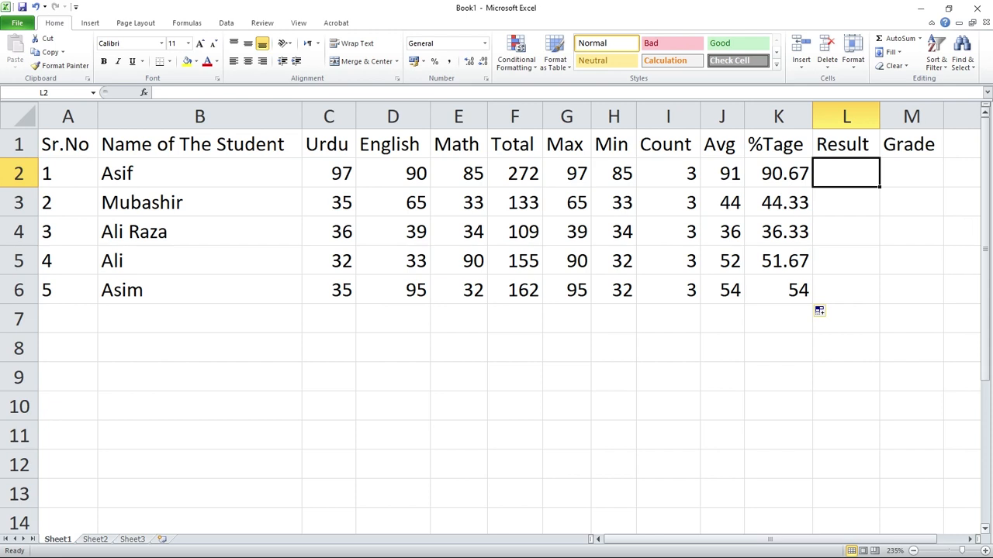
Enter the label IF in cell P13, in the empty area beyond the marks table.
scroll(496, 310, down, 2)
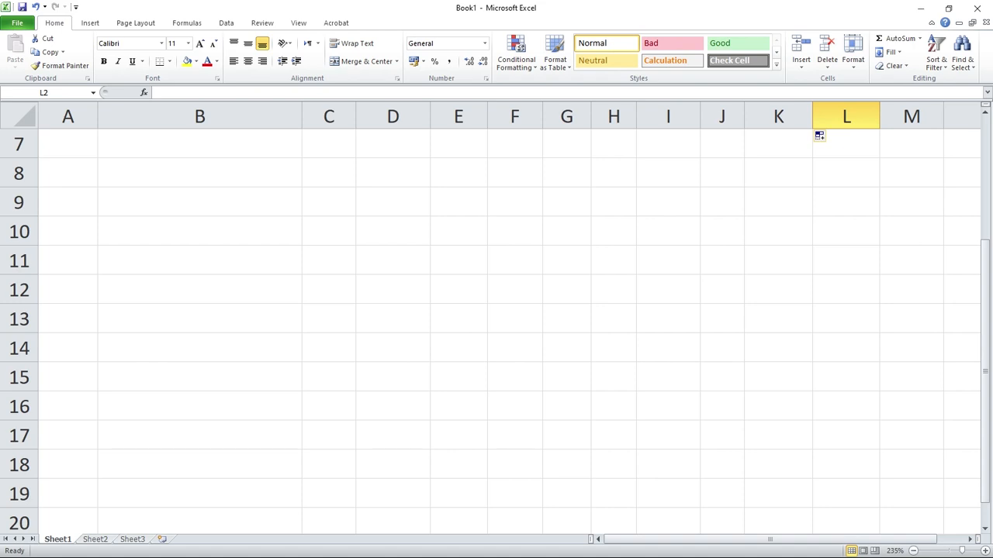
click(970, 539)
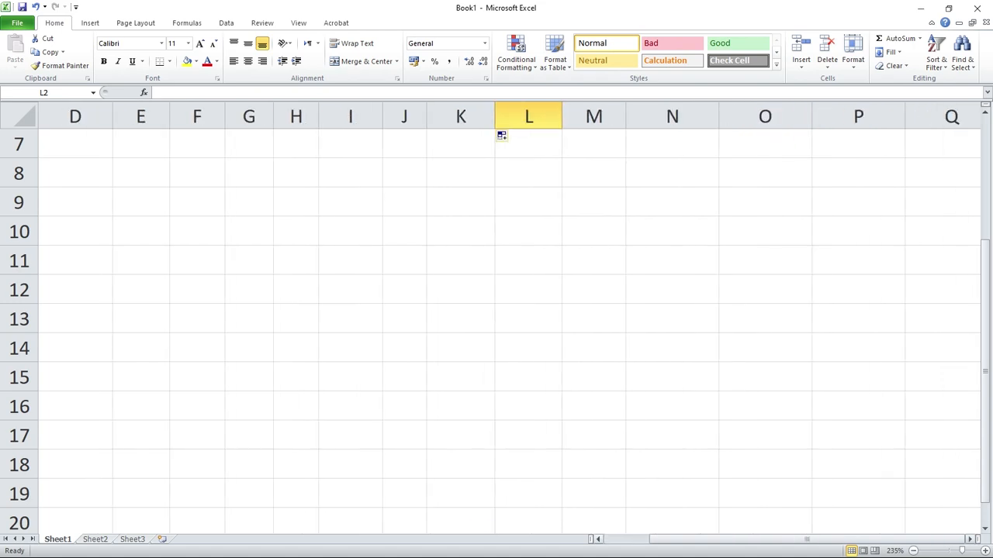
click(969, 539)
click(985, 529)
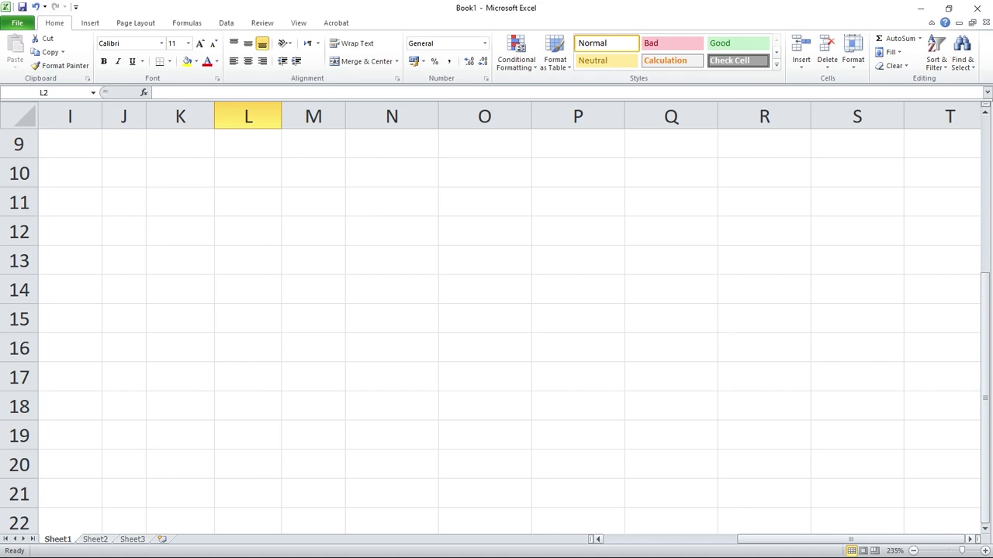
click(970, 539)
click(985, 529)
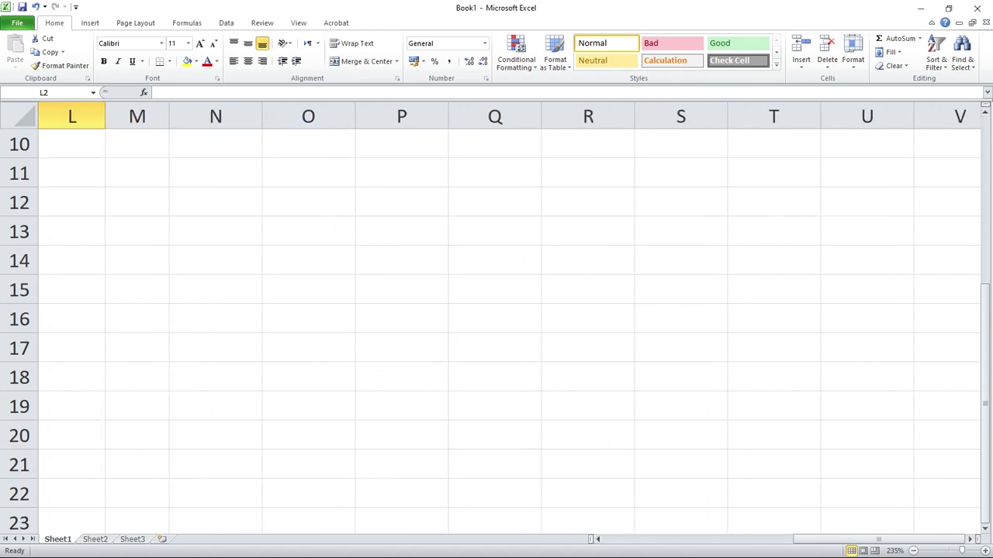
double_click(401, 232)
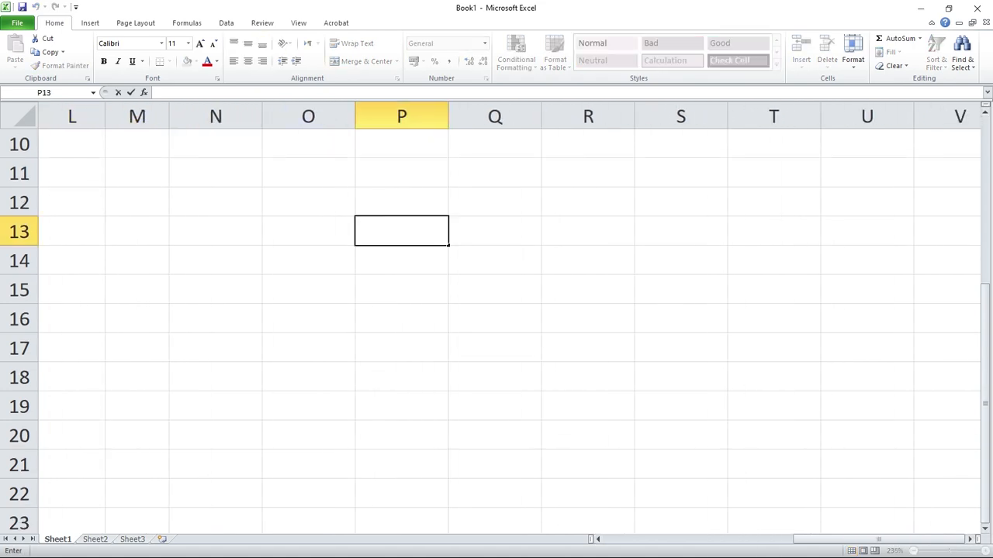
text(IF)
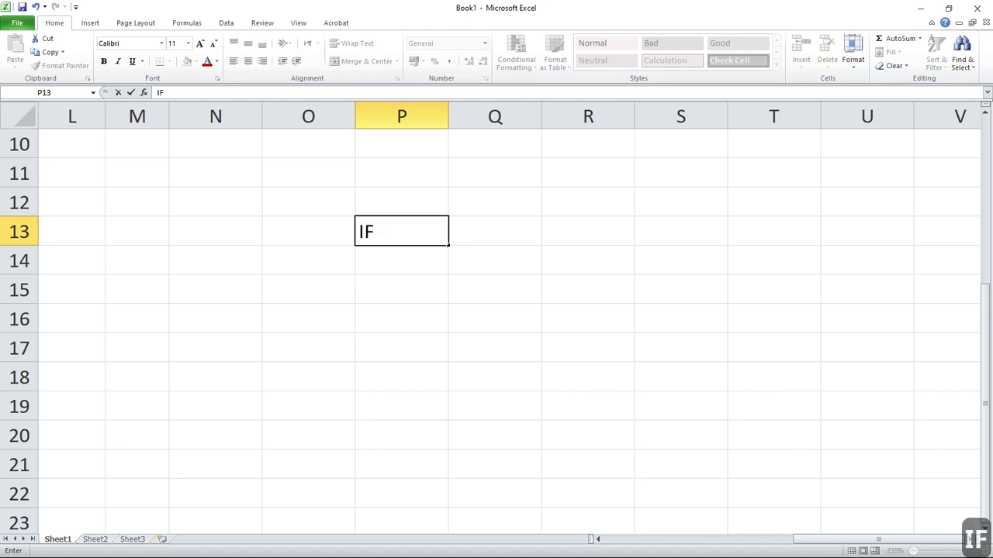
Enter the label "IF, AND" in cell P15, two rows below the IF label.
double_click(402, 290)
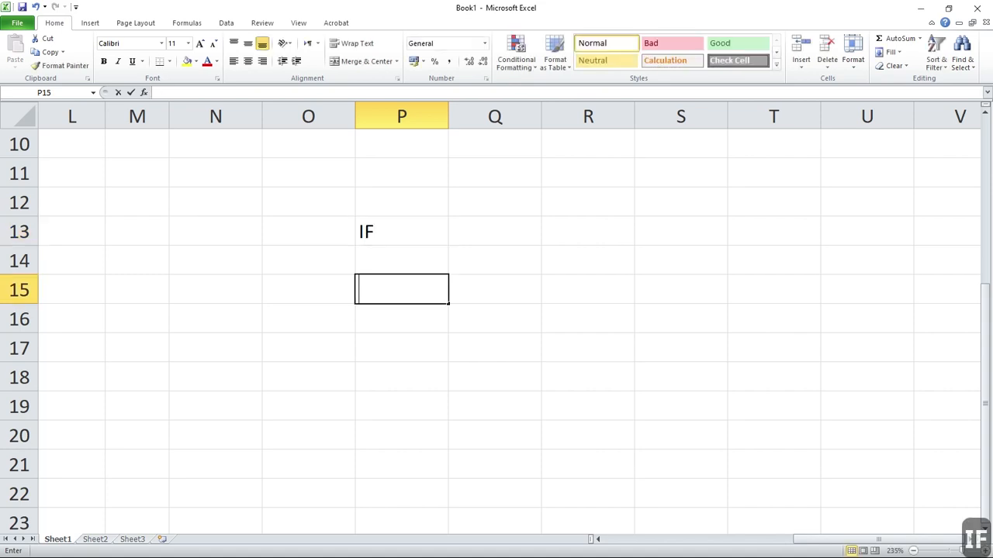
text(IF)
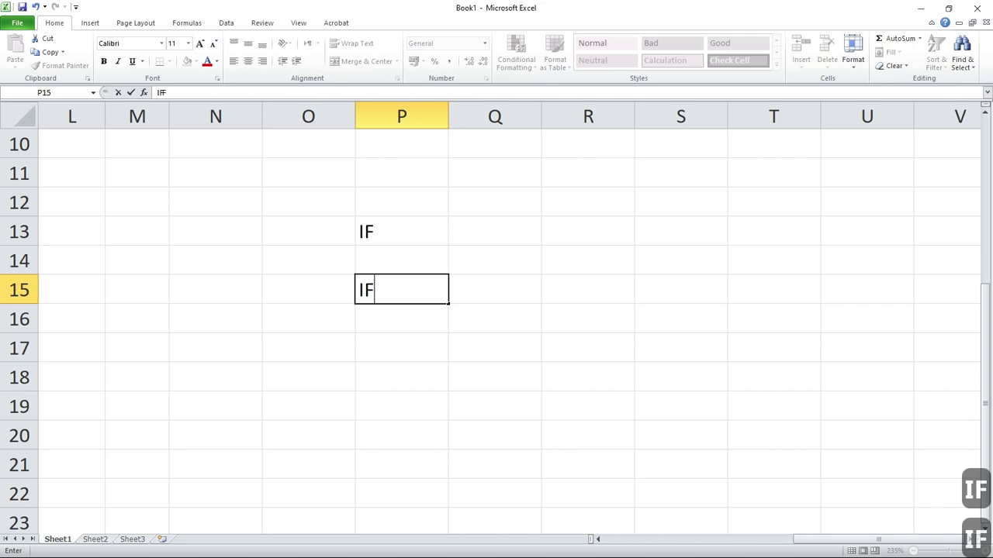
key(BackSpace)
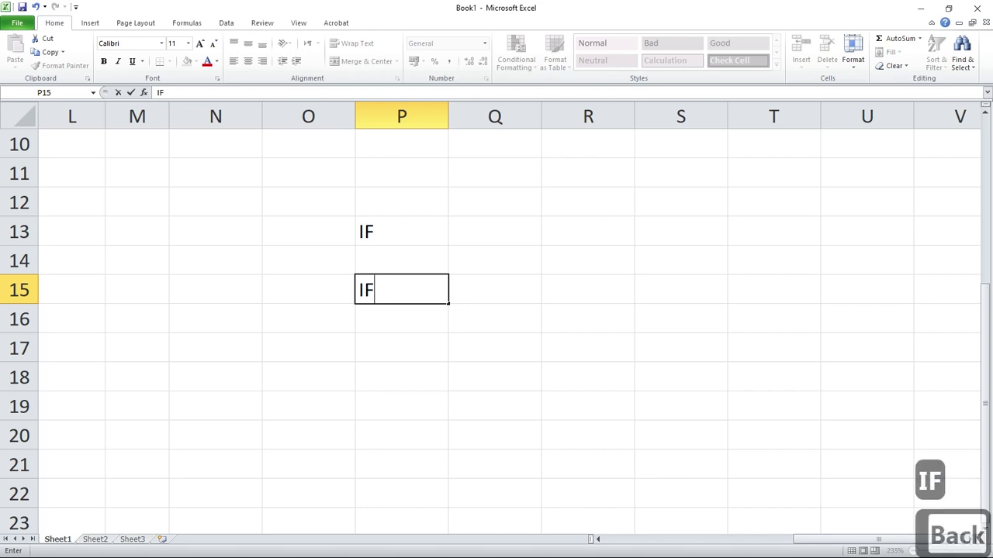
text(, AN)
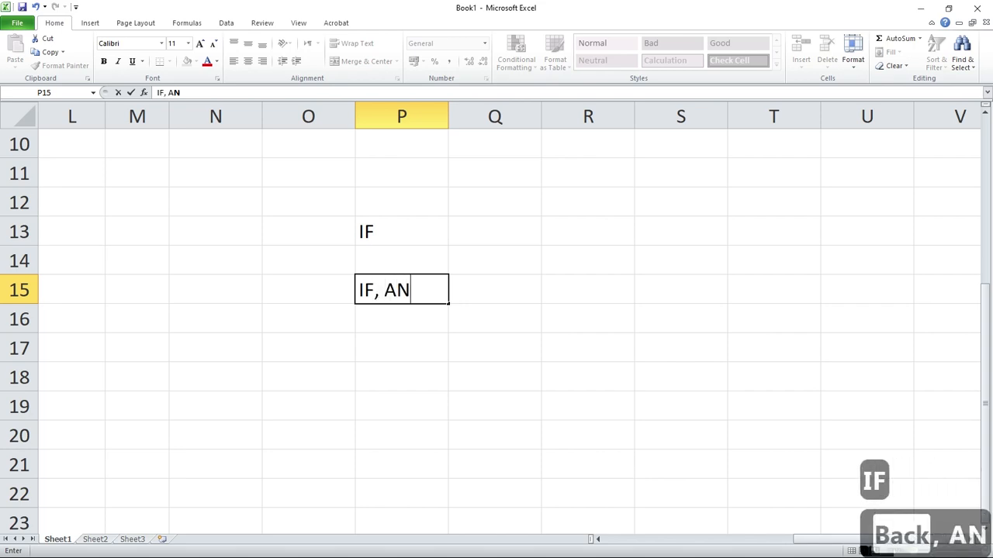
text(D)
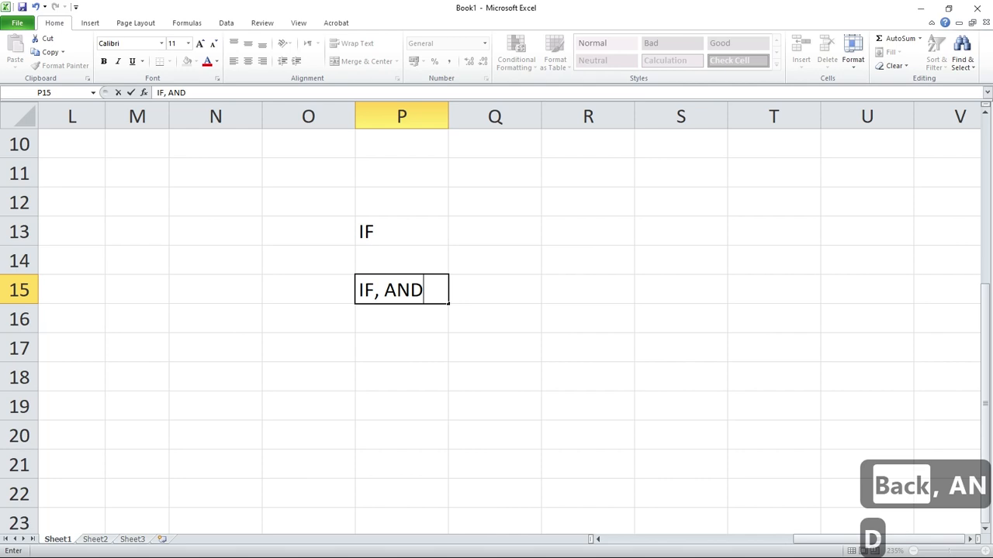
Enter the label "IF, OR" in cell P17, two rows below the "IF, AND" label.
click(401, 348)
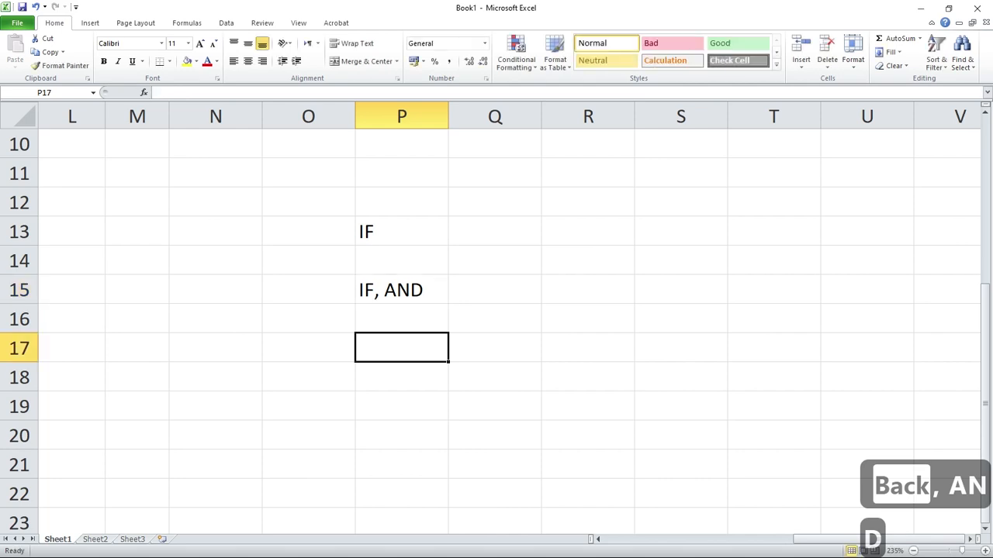
text(IF, O)
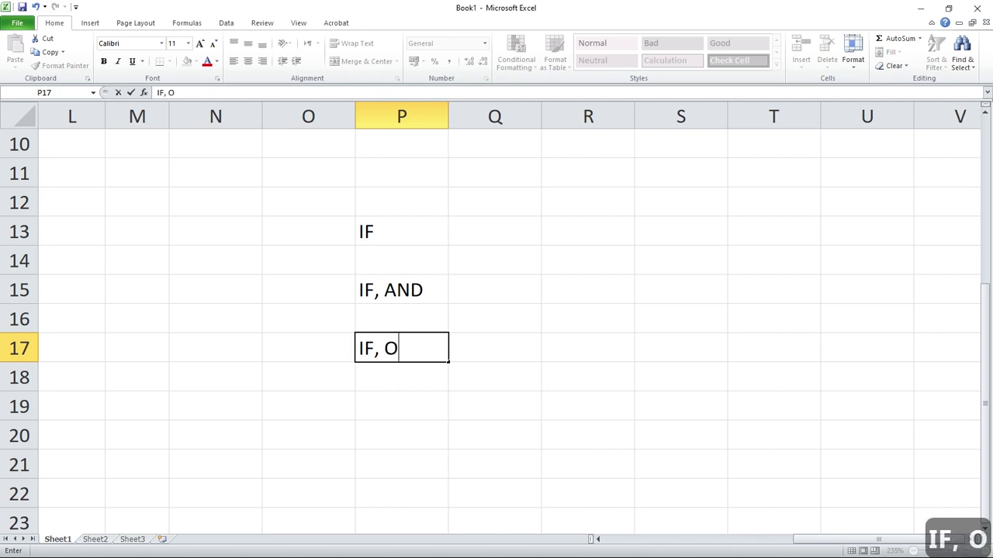
text(R)
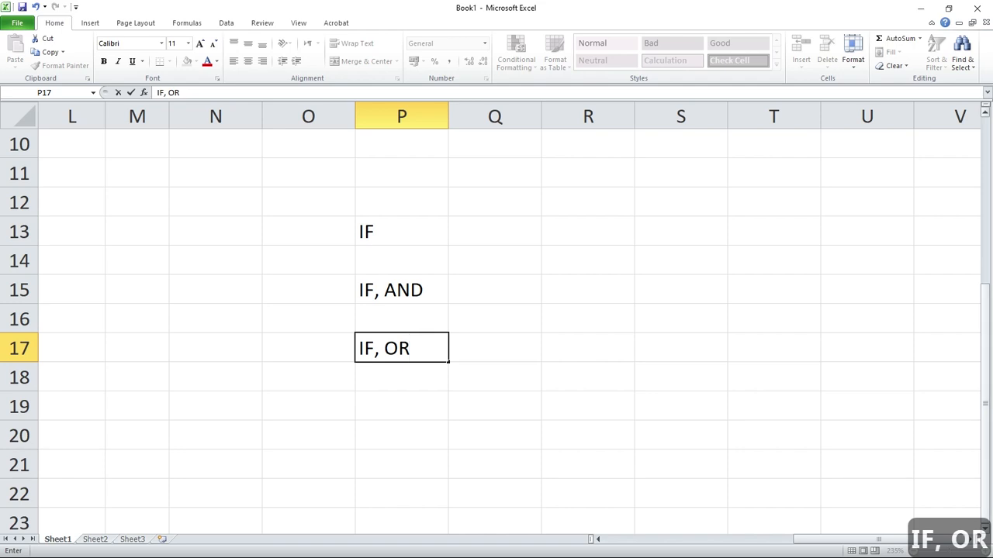
Enter the label "IF, IF" in cell P20, three rows below the "IF, OR" label.
scroll(496, 326, down, 1)
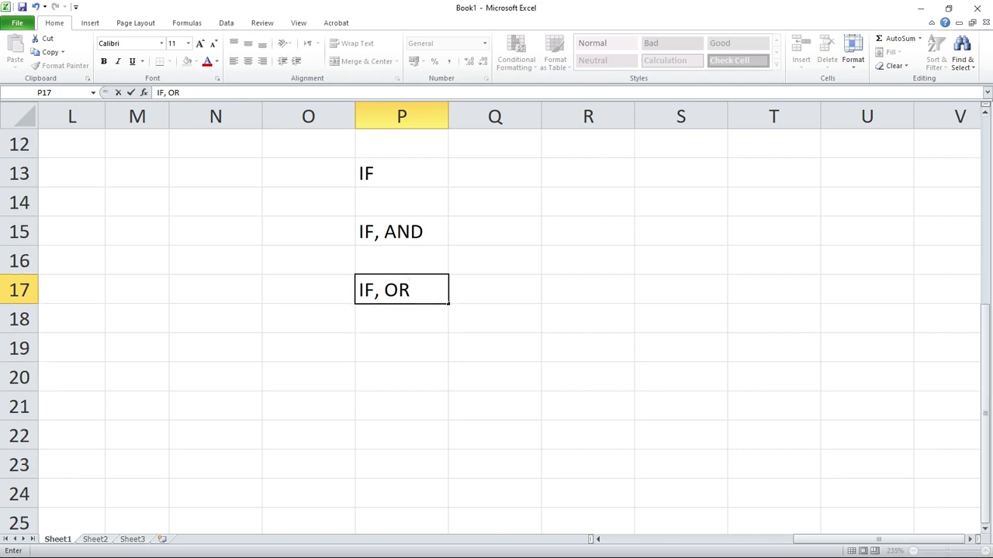
double_click(401, 377)
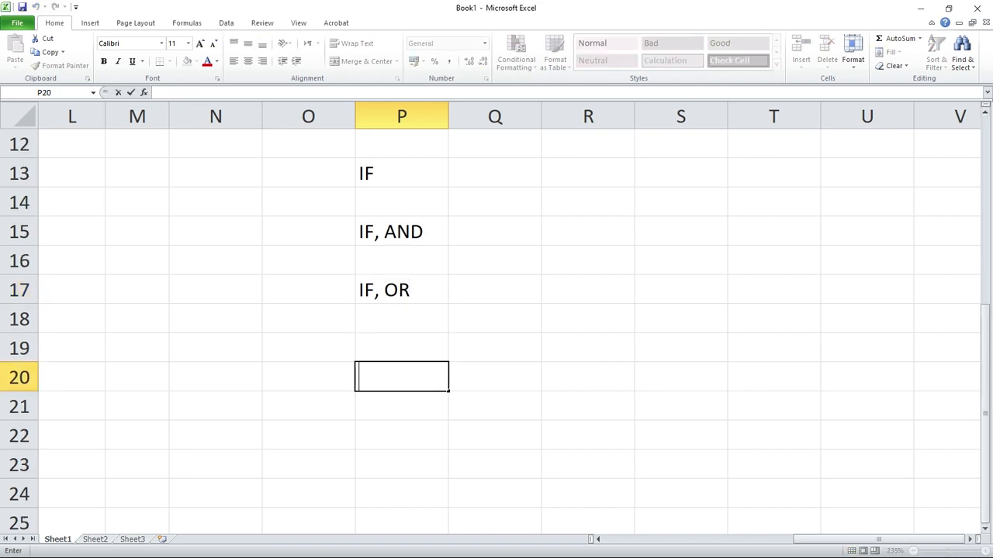
text(IF, IF)
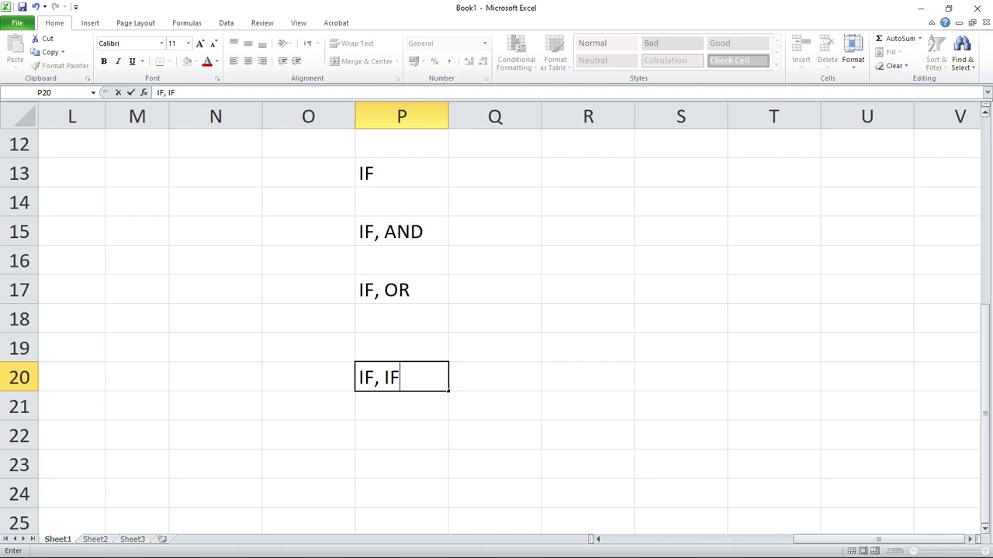
scroll(496, 326, up, 4)
scroll(496, 334, down, 3)
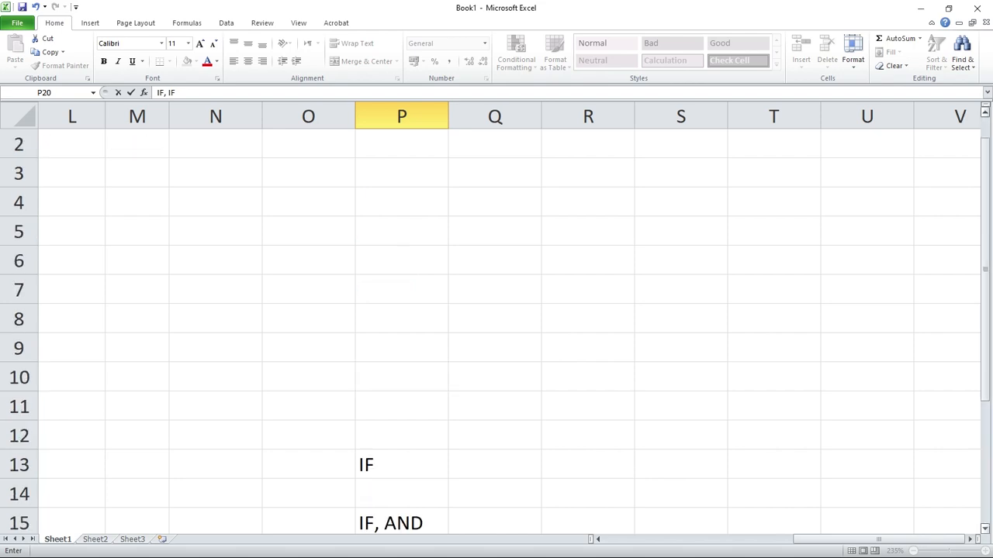
scroll(497, 333, down, 5)
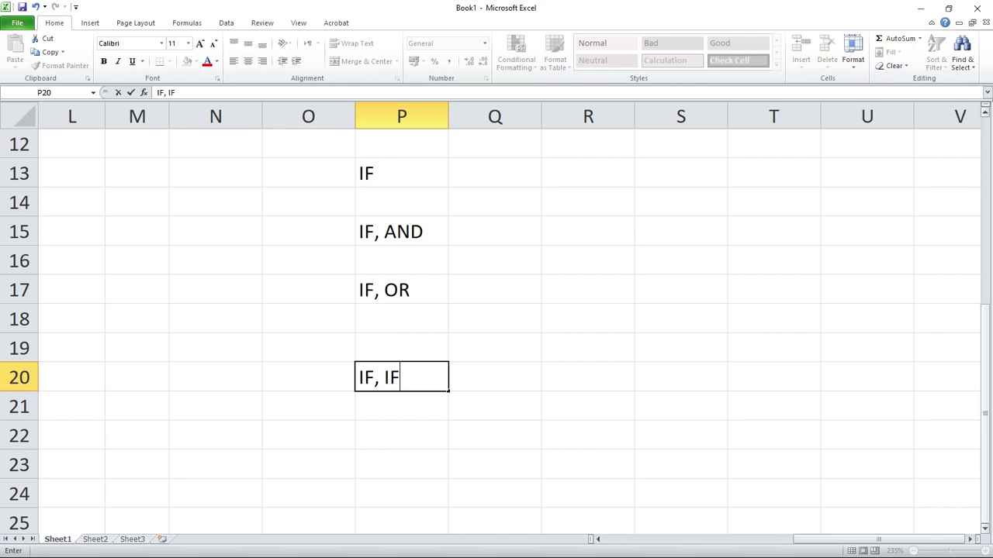
Add the headings Math in Q13 and Result in R13 beside the IF label.
double_click(495, 173)
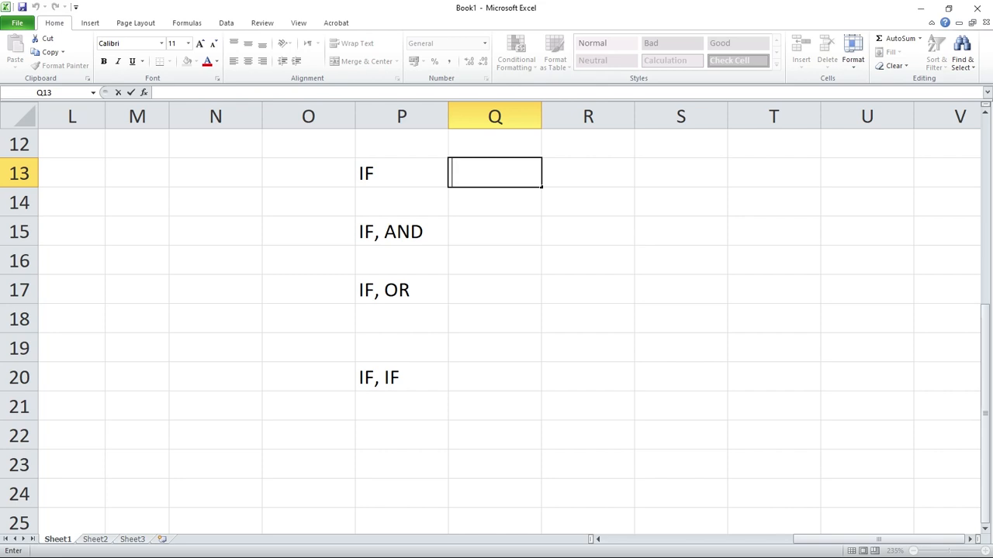
key(F2)
key(Return)
key(Up)
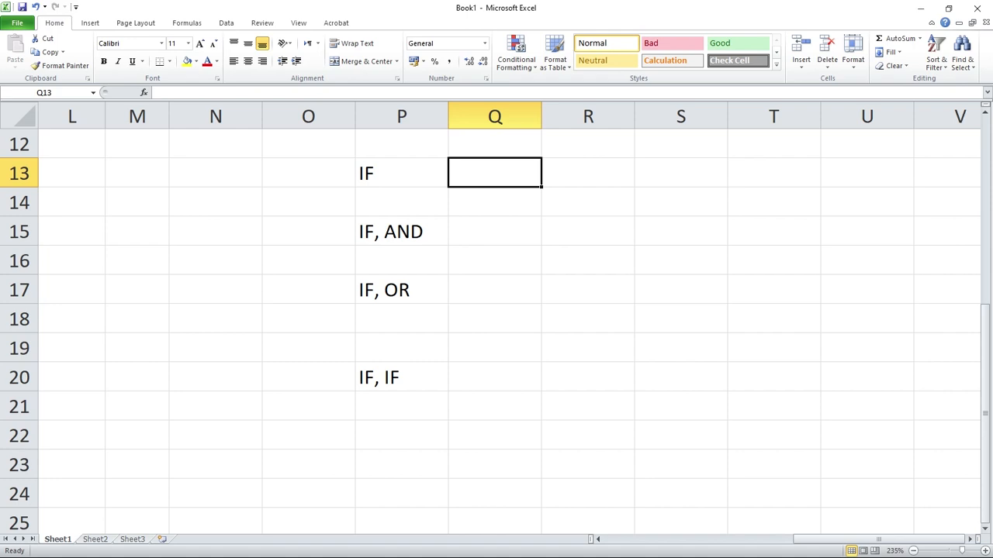
text(Math)
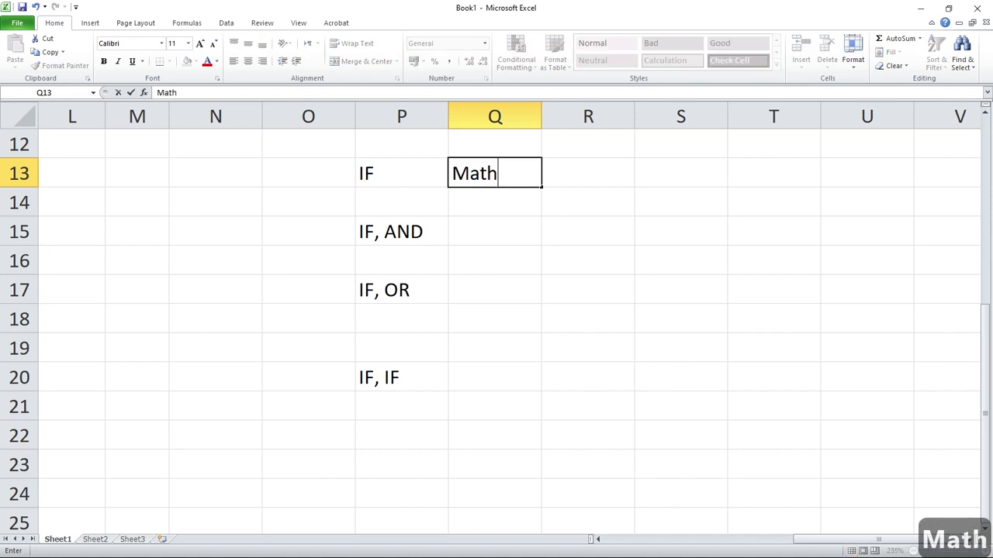
key(Tab)
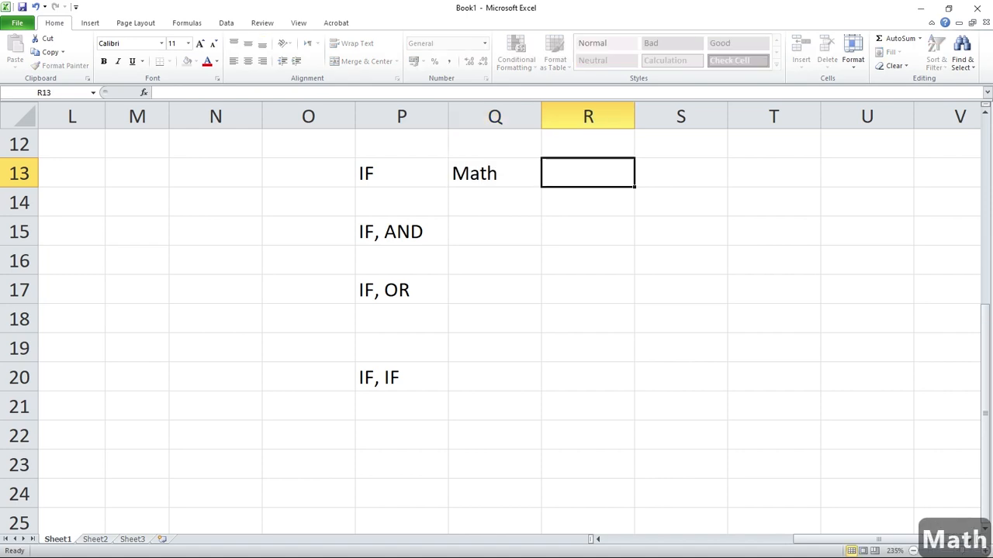
text(Result)
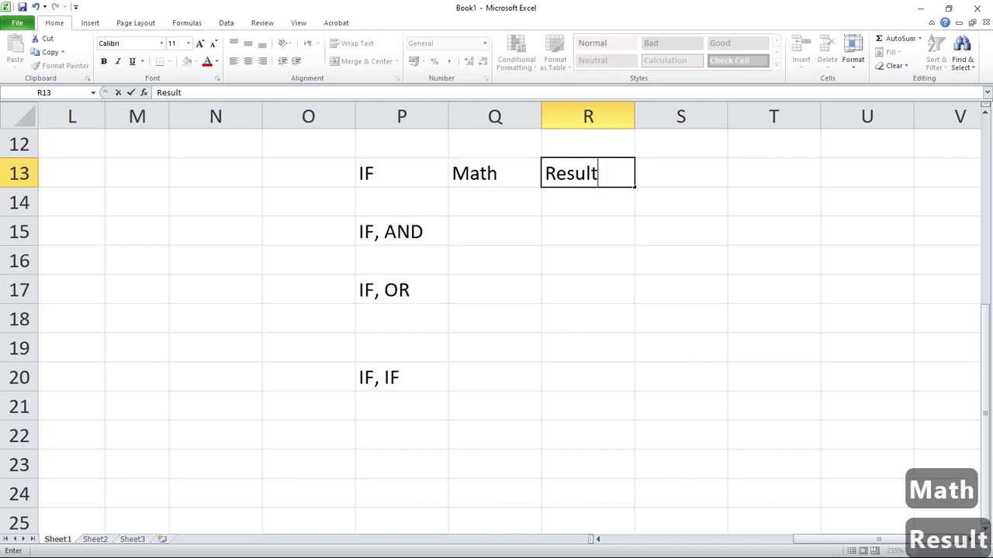
key(Return)
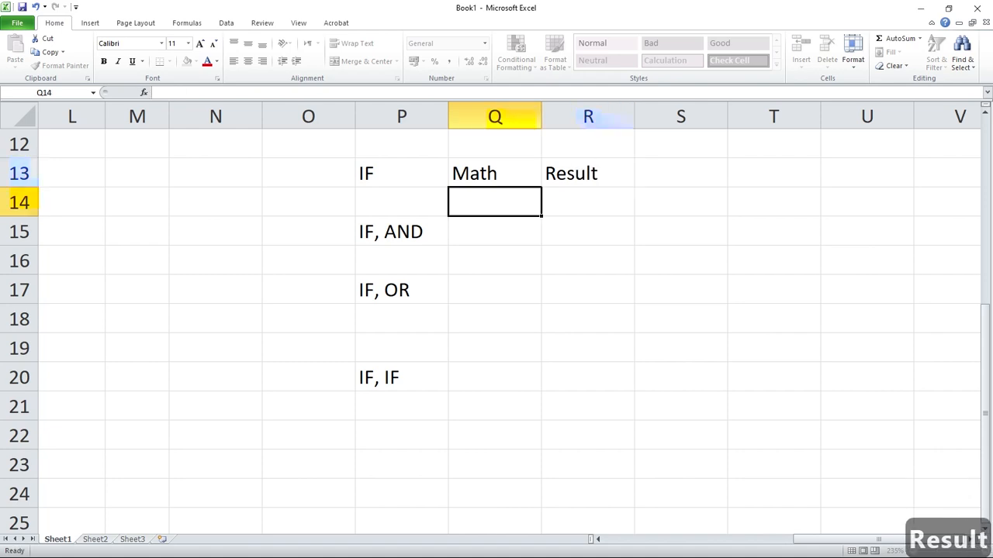
Enter 45 as the sample Math mark in cell Q14.
key(F2)
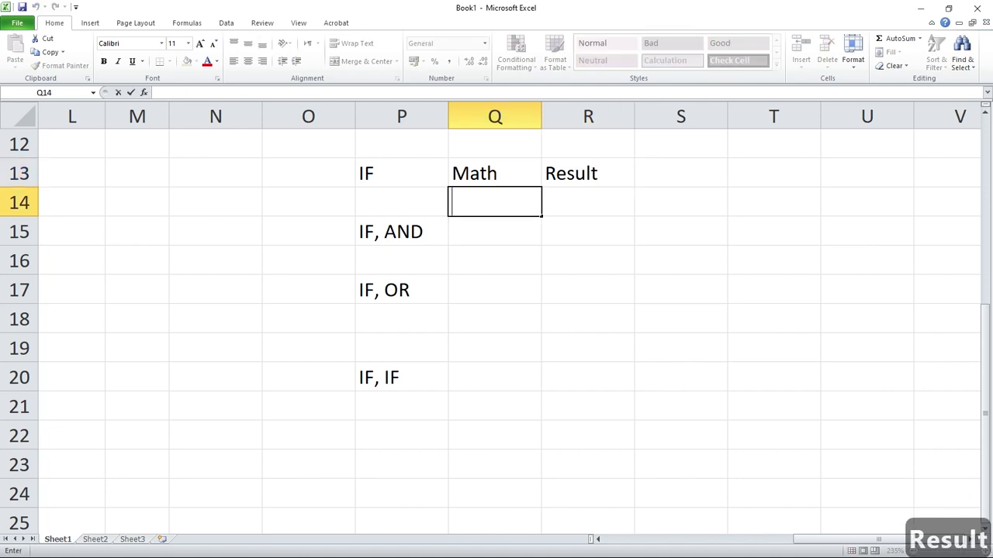
text(45)
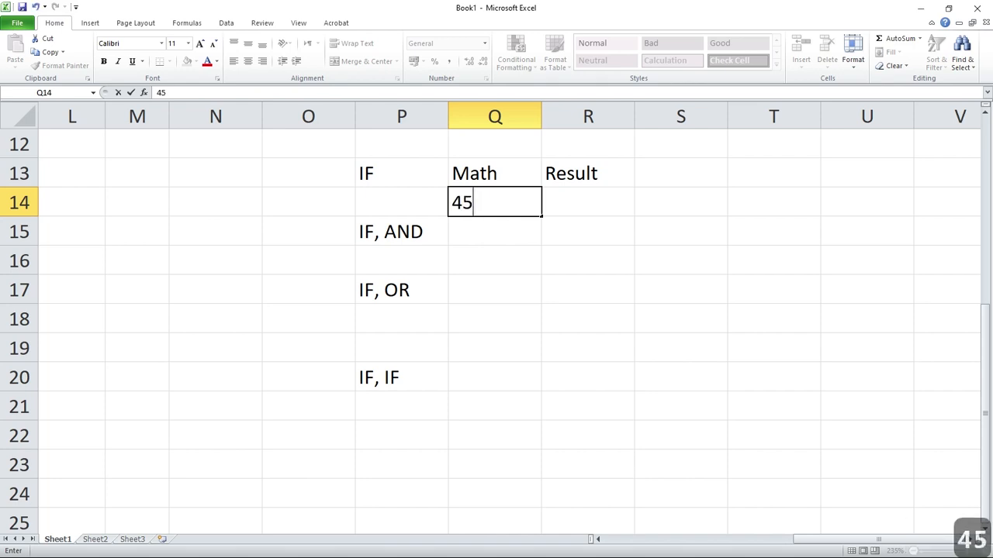
key(Tab)
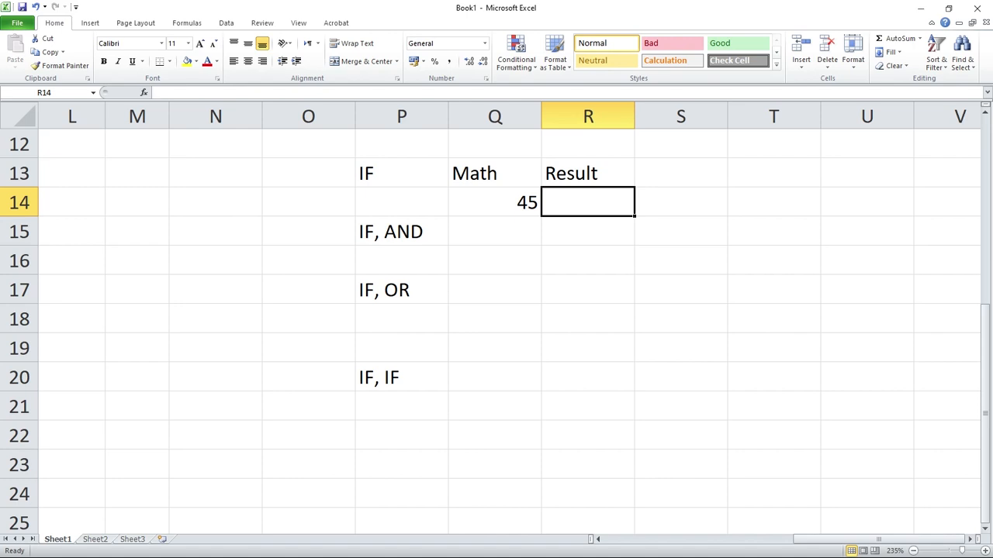
Begin an IF formula in cell R14 with the condition Q14>=33.
text(=)
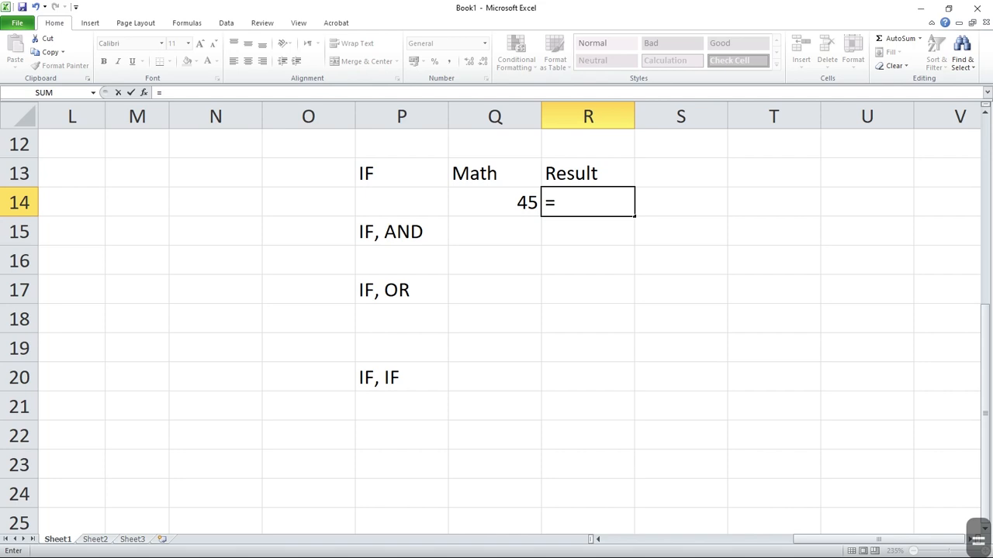
text(if)
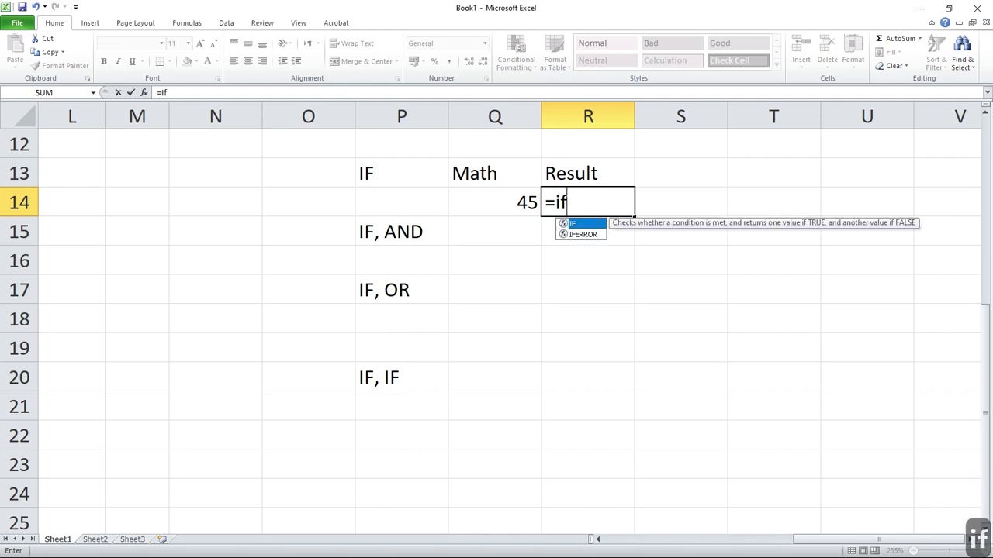
key(Tab)
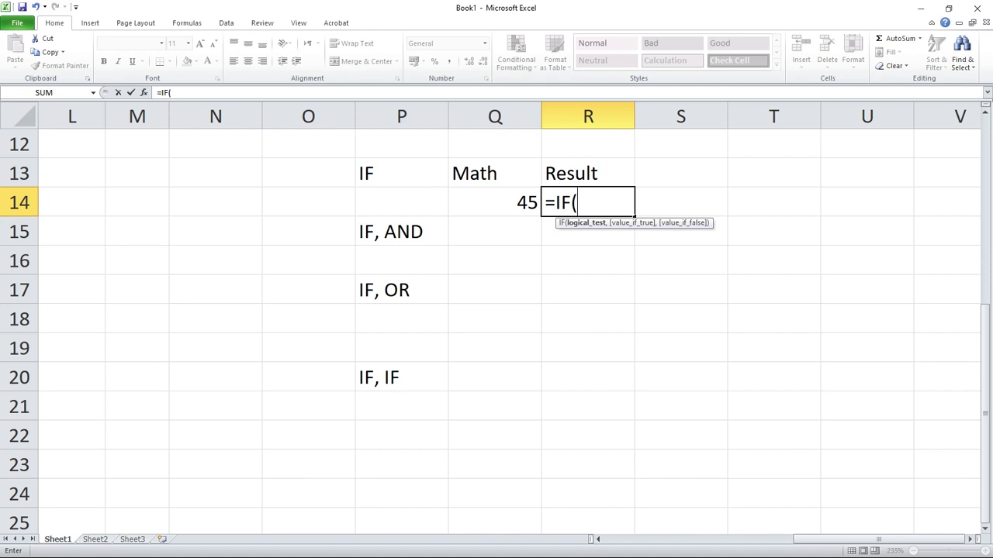
key(Left)
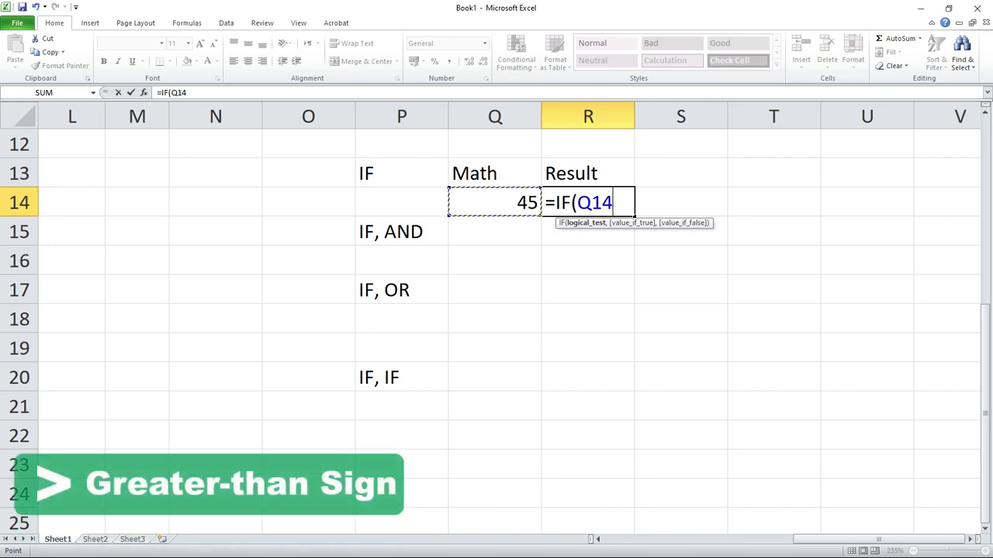
text(>)
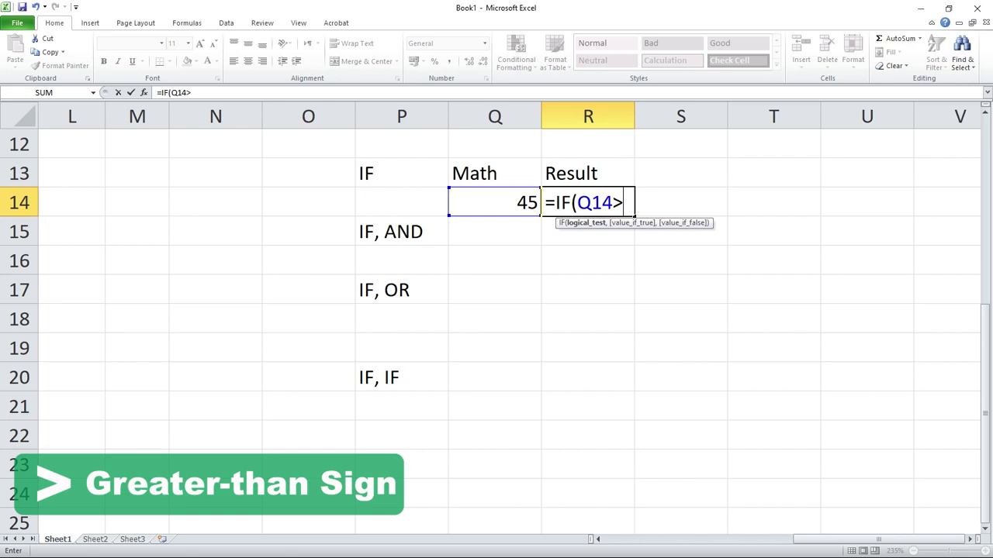
text(=)
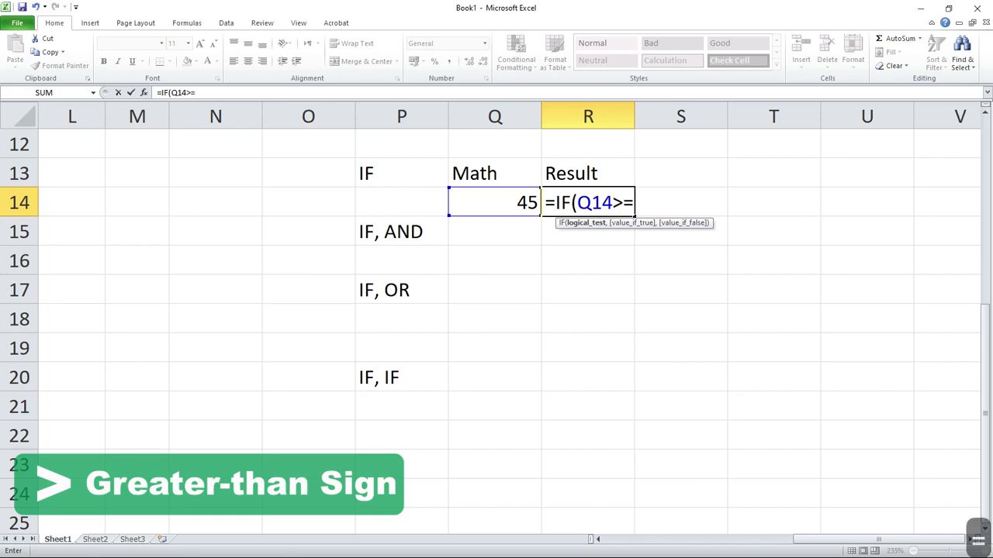
text(33)
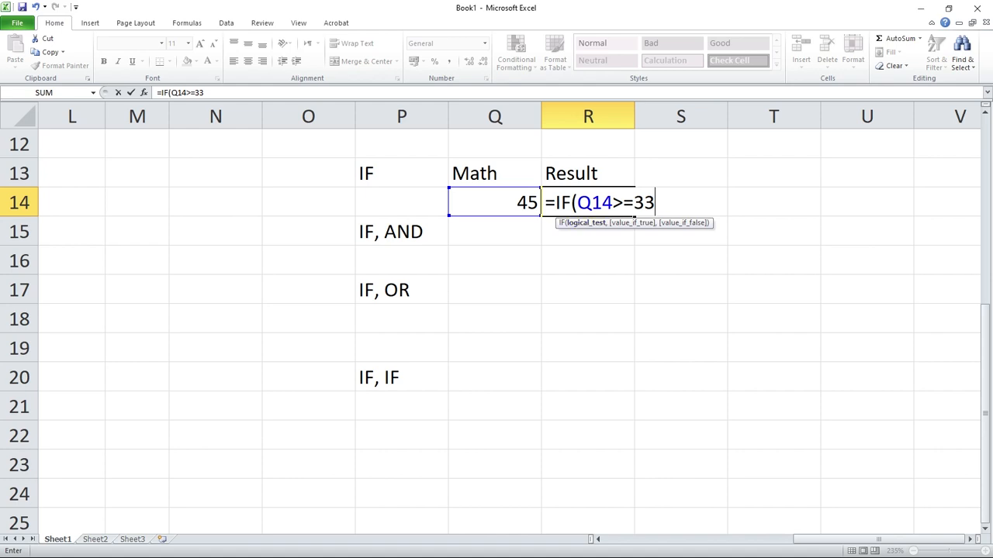
Add "PASS" as the value if true in the IF formula in R14.
text(,)
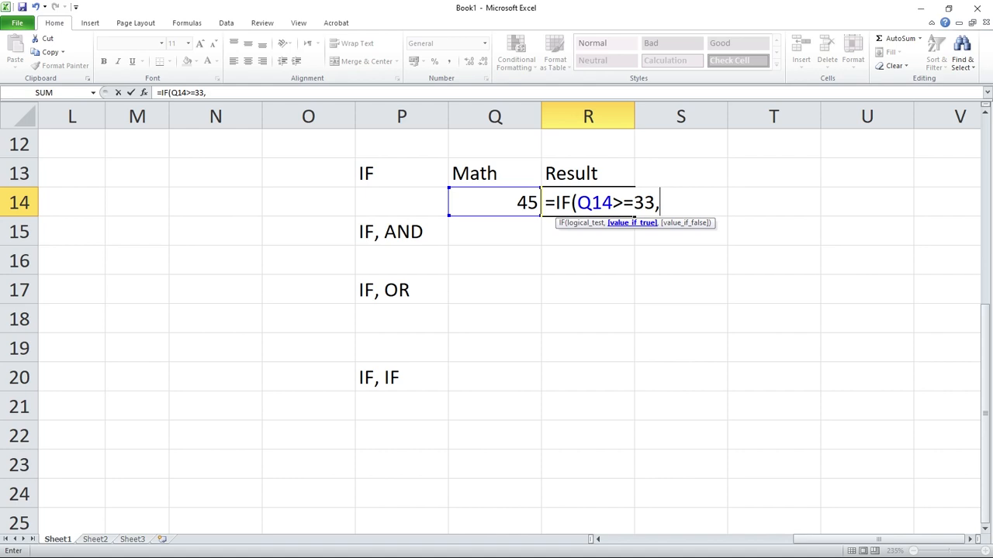
text(")
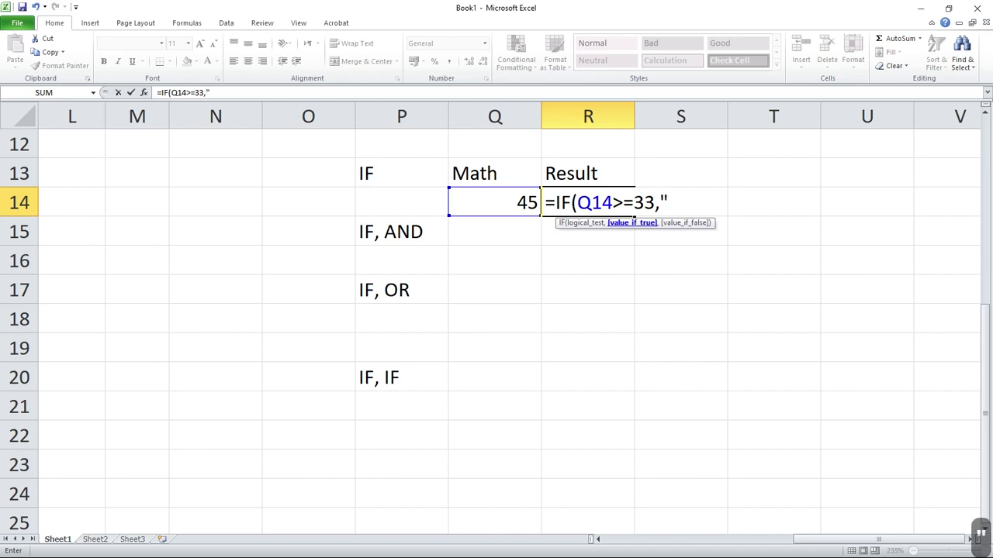
text(pa)
key(BackSpace)
key(BackSpace)
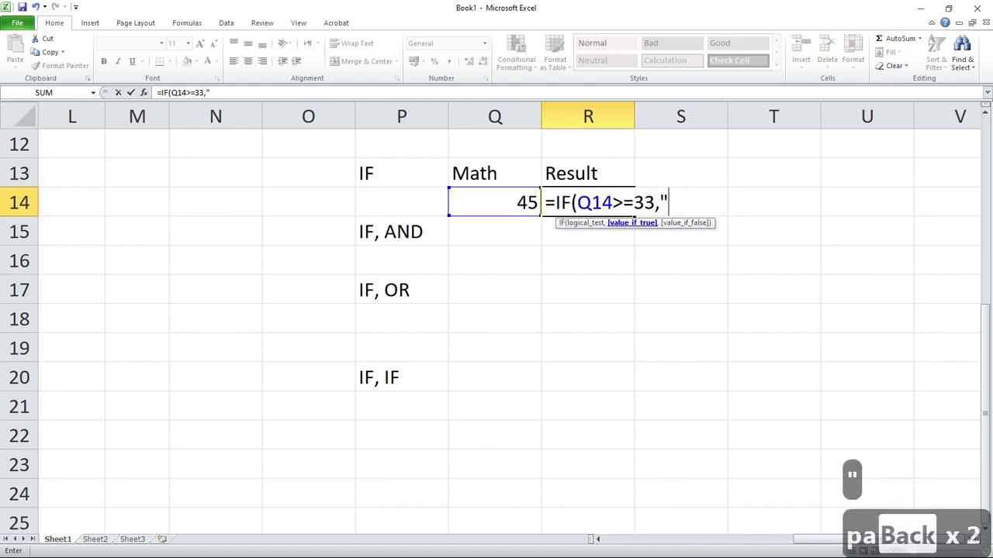
key(Caps_Lock)
text(PASS)
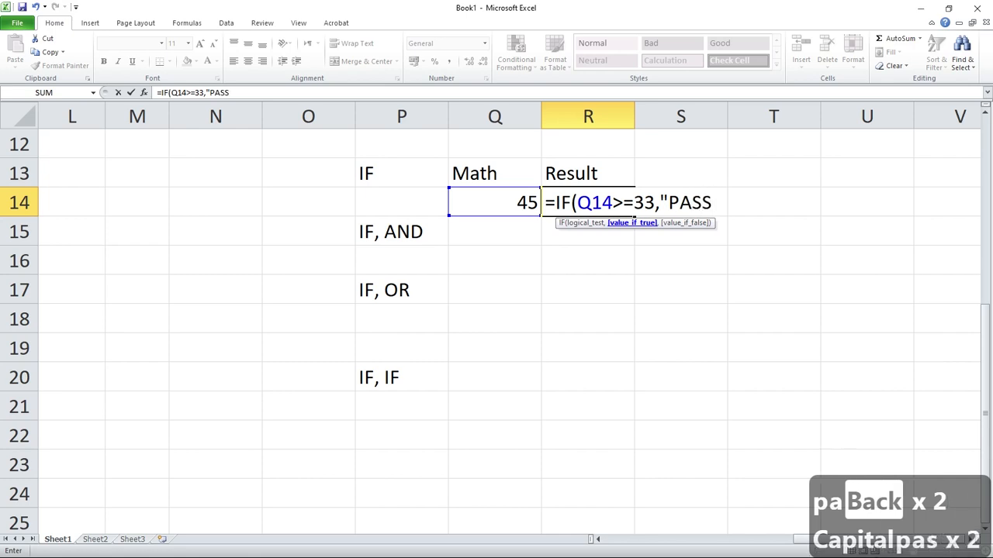
text(")
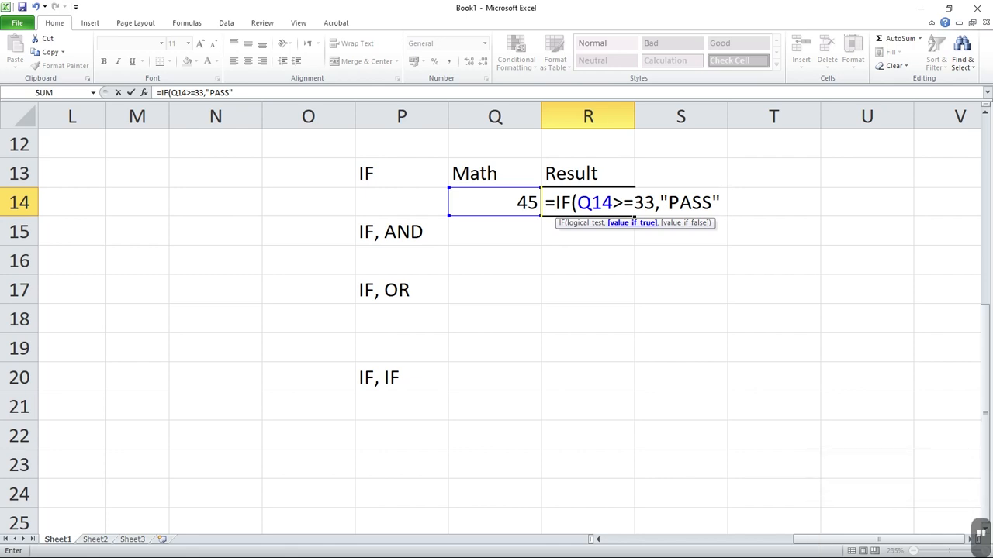
text(,)
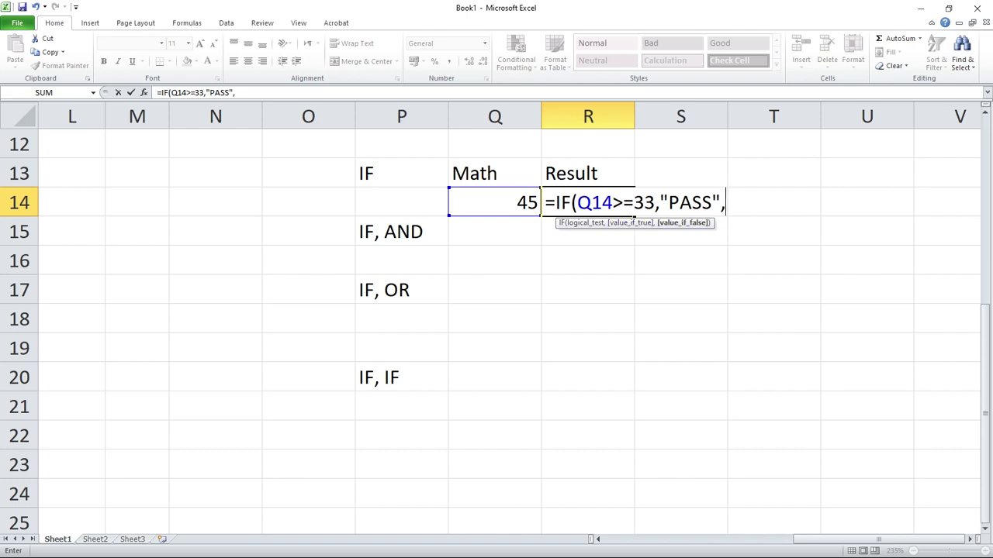
Complete the R14 formula with "FAIL" as the value if false, giving =IF(Q14>=33,"PASS","FAIL"), and commit it.
text(FAIL)
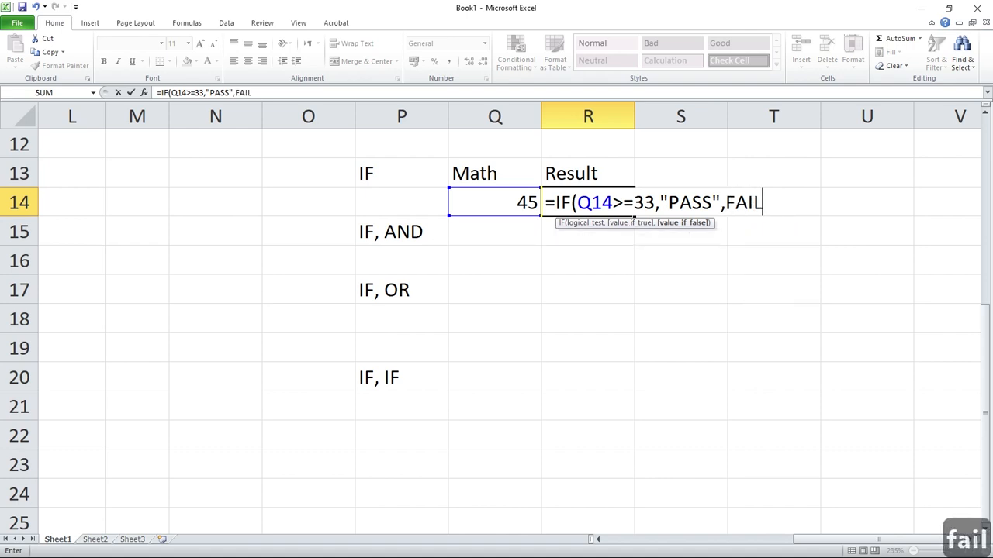
key(BackSpace)
key(BackSpace)
key(BackSpace)
key(BackSpace)
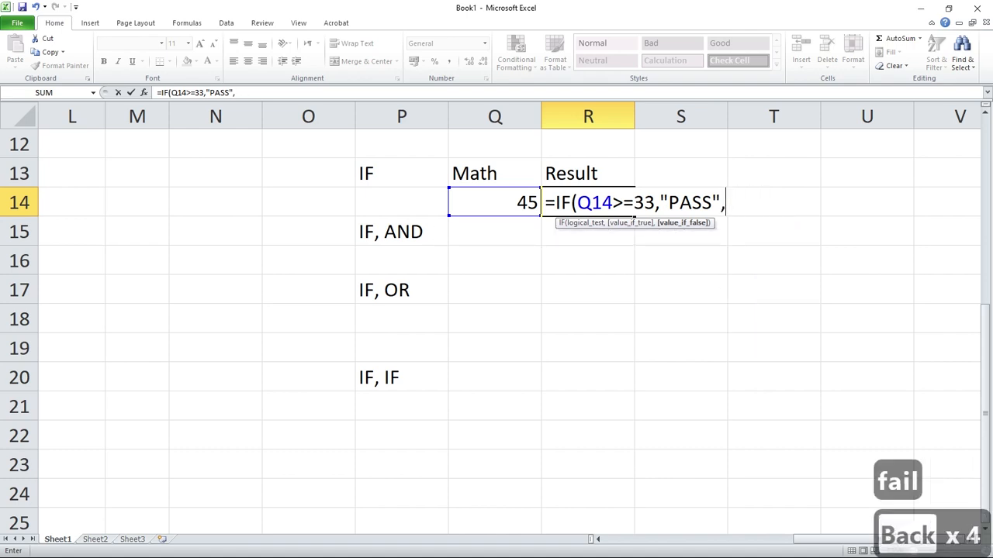
text("FAIL)
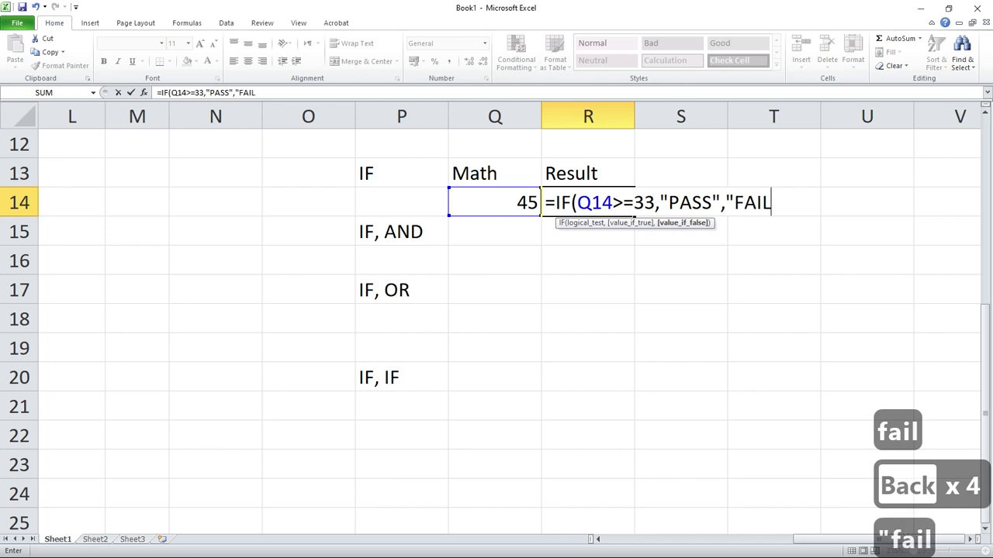
text(")
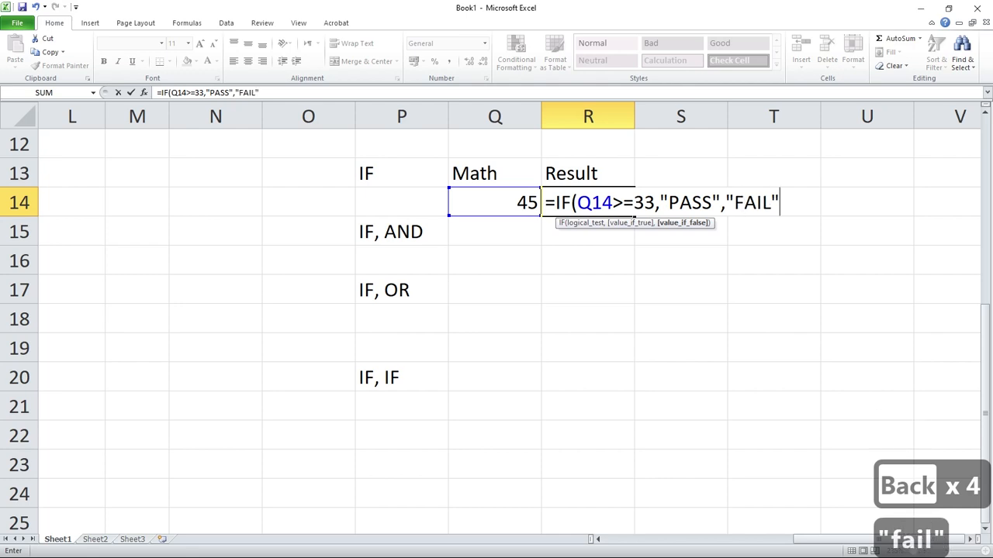
key(Return)
double_click(571, 203)
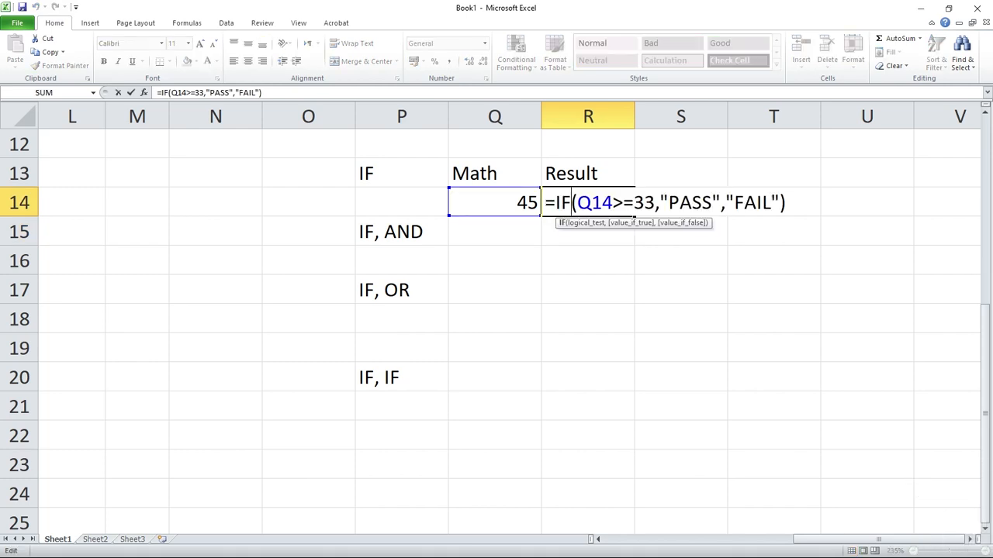
key(Return)
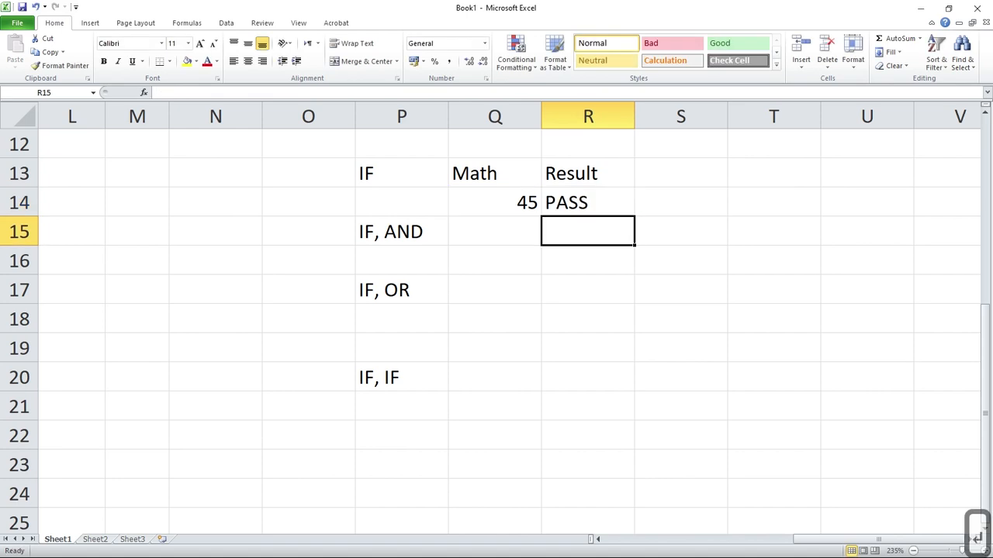
Change the Math mark in Q14 to 33 to test the result formula at the pass limit.
double_click(494, 204)
key(End)
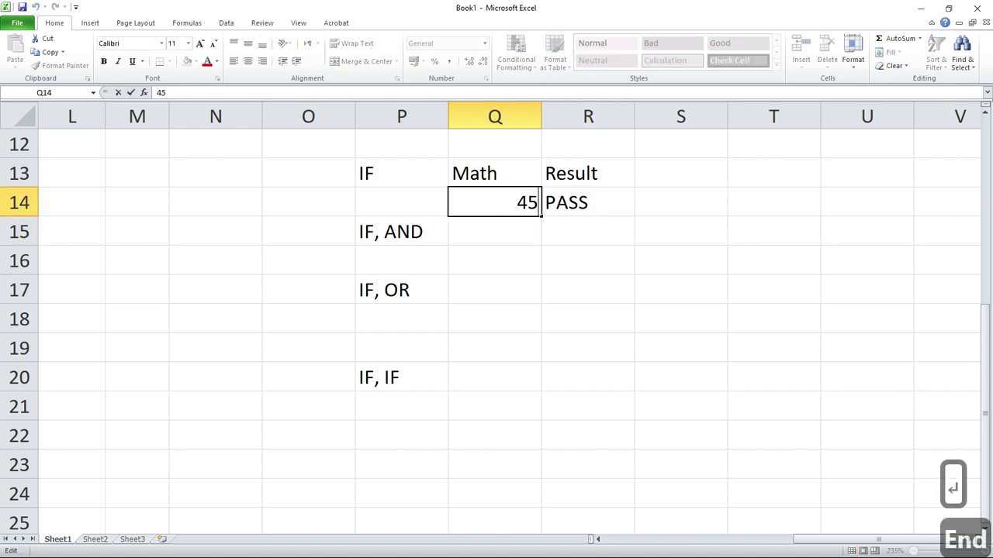
key(shift+Left)
key(shift+Left)
key(Home)
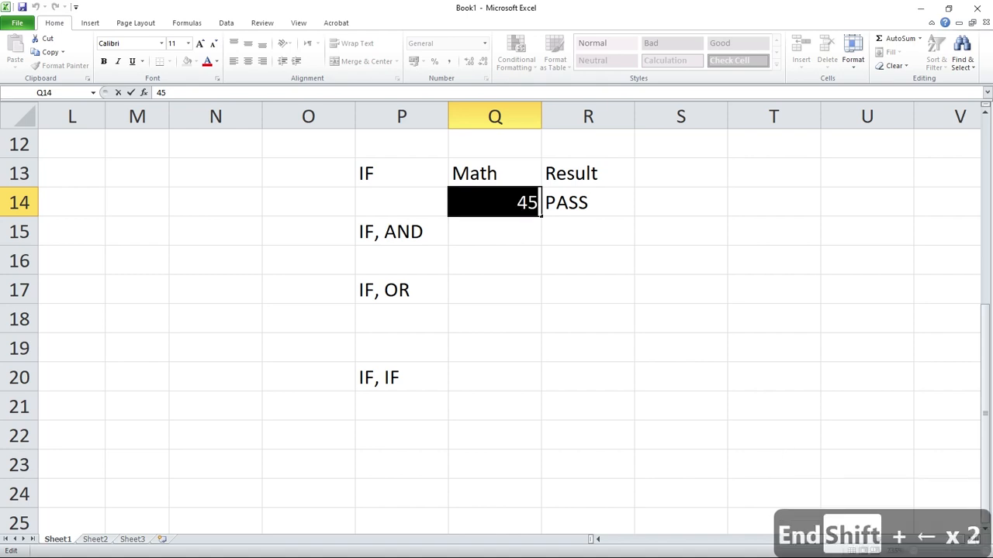
key(shift+Right)
key(shift+Right)
text(33)
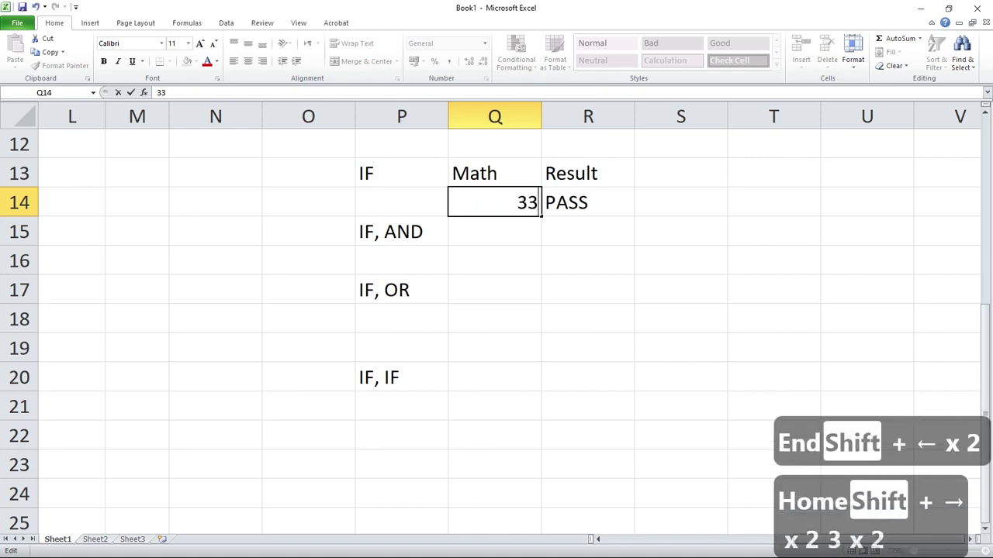
key(Return)
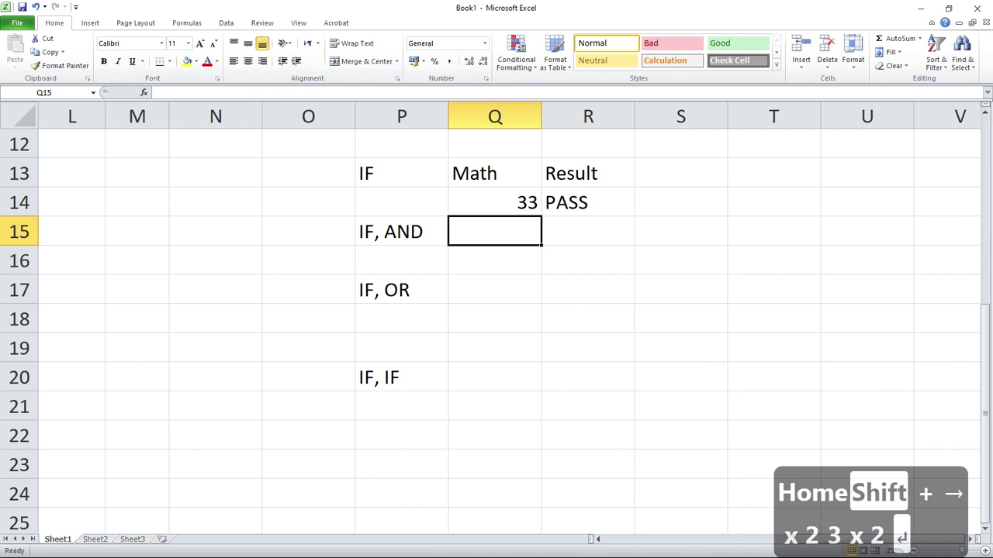
Change the Math mark in Q14 to 32 to test the result just below the pass limit.
key(Up)
key(F2)
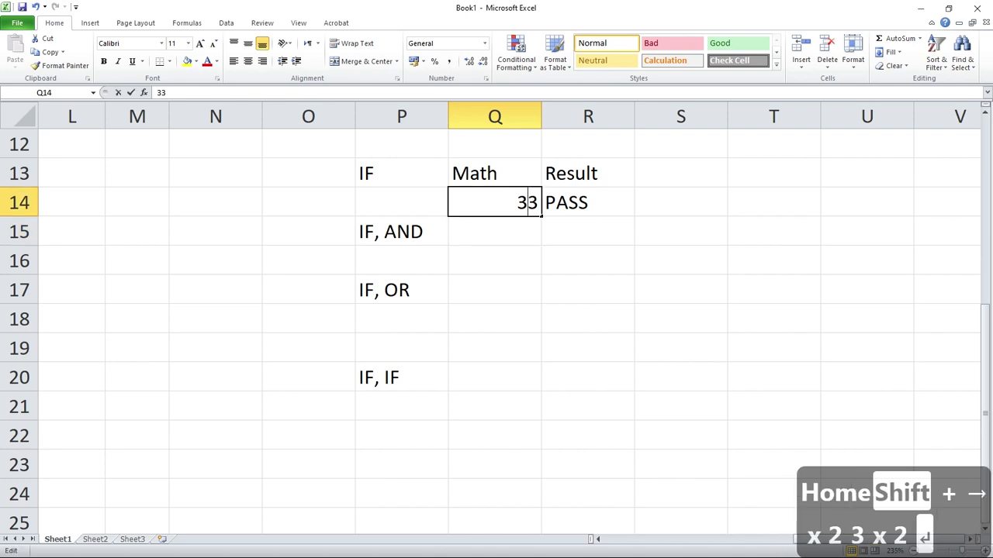
key(Left)
key(shift+Right)
text(2)
key(Return)
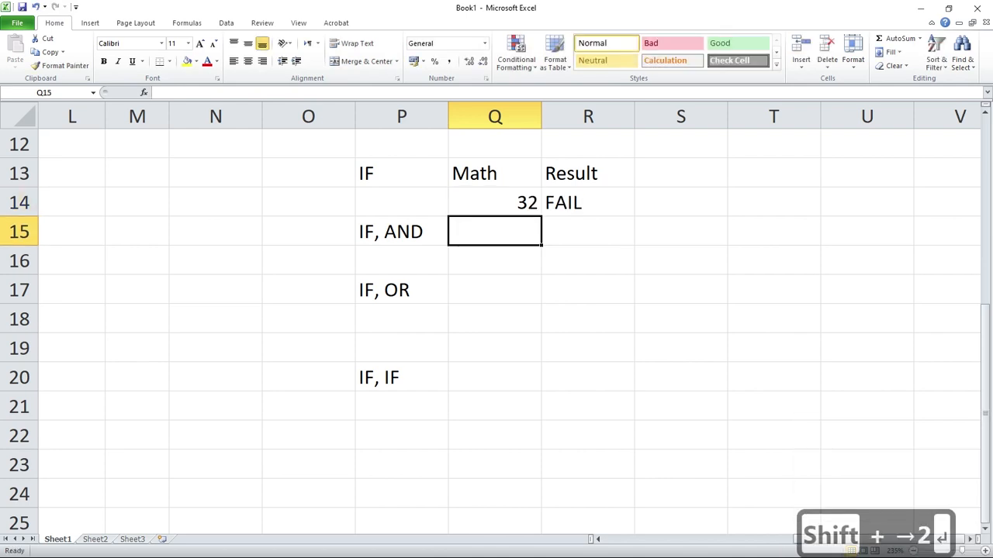
Set the Math mark in Q14 back to 33 to recheck the result.
key(Up)
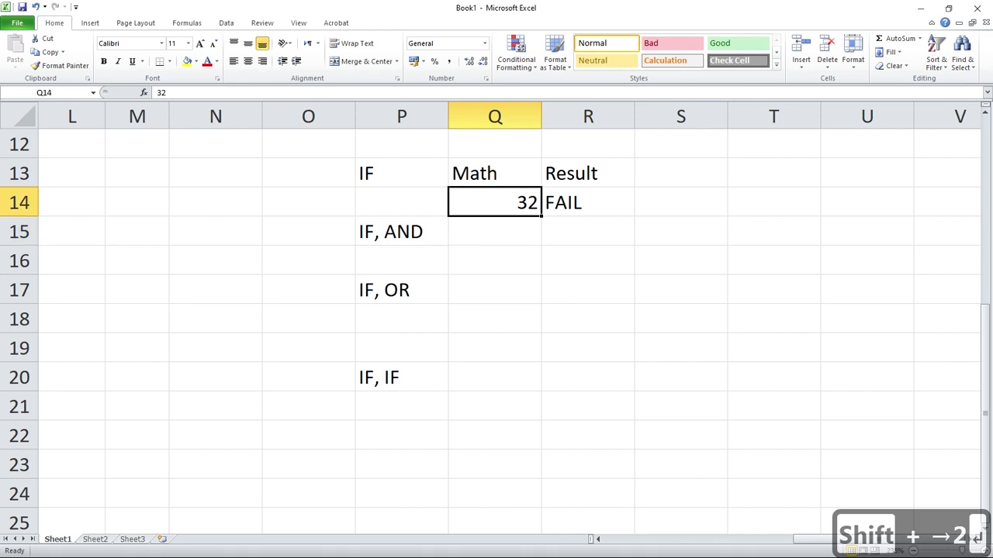
key(F2)
key(Left)
key(shift+Right)
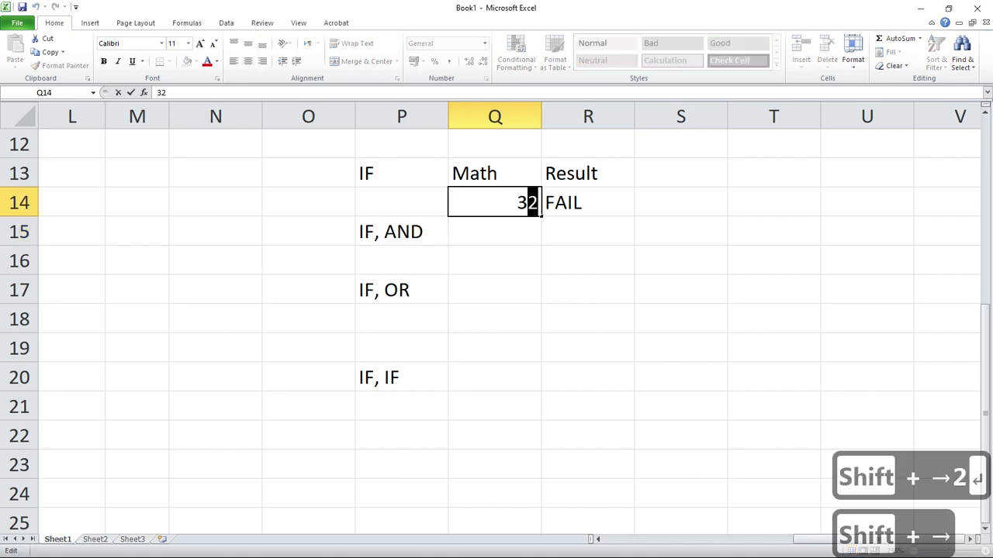
text(3)
key(Return)
Change the Math mark in Q14 to 90 to test the result with a high mark.
key(Up)
key(F2)
key(Left)
key(shift+Right)
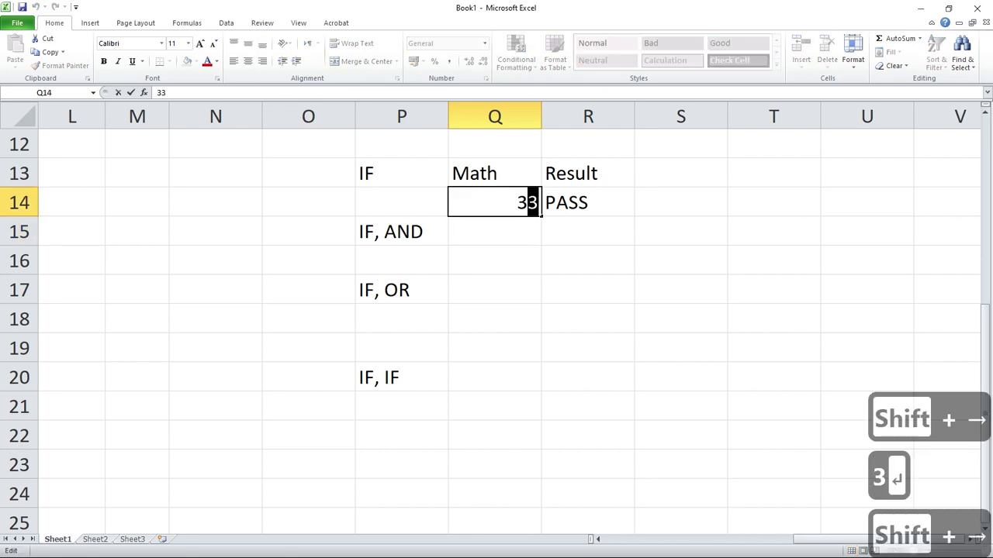
key(Left)
key(Left)
key(shift+Right)
key(shift+Right)
text(90)
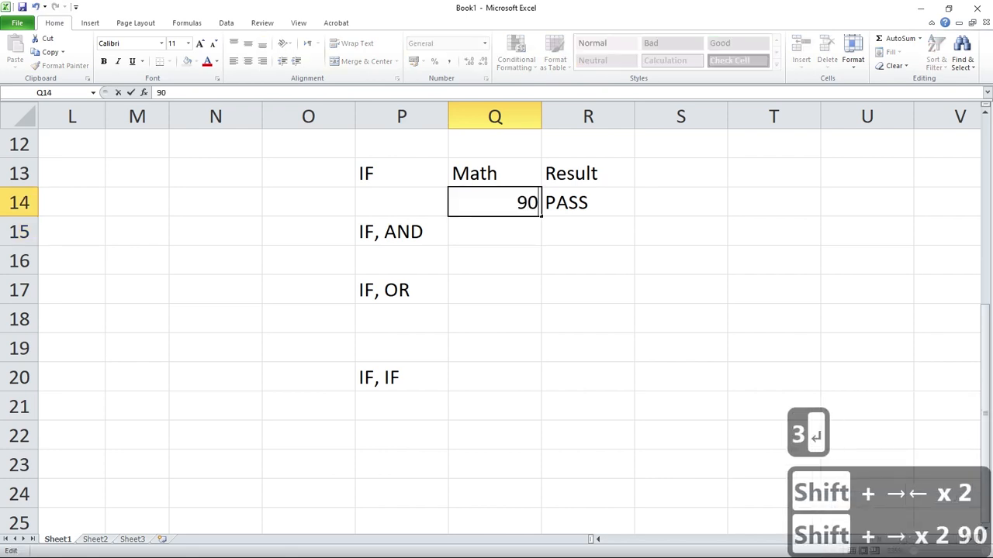
key(Return)
Change the Math mark in Q14 to 25 to test the result with a low mark.
key(Up)
key(F2)
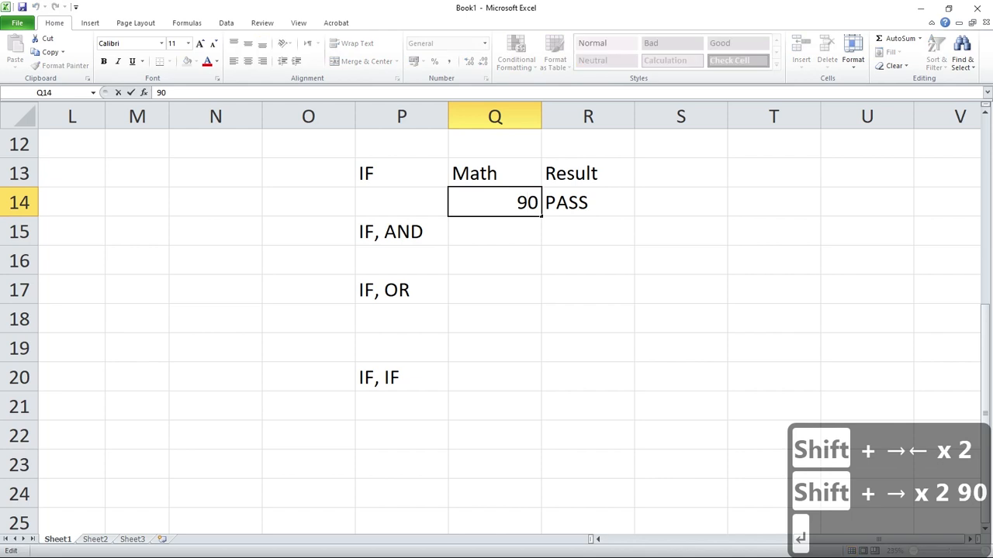
key(Home)
key(shift+Right)
key(shift+Right)
text(2)
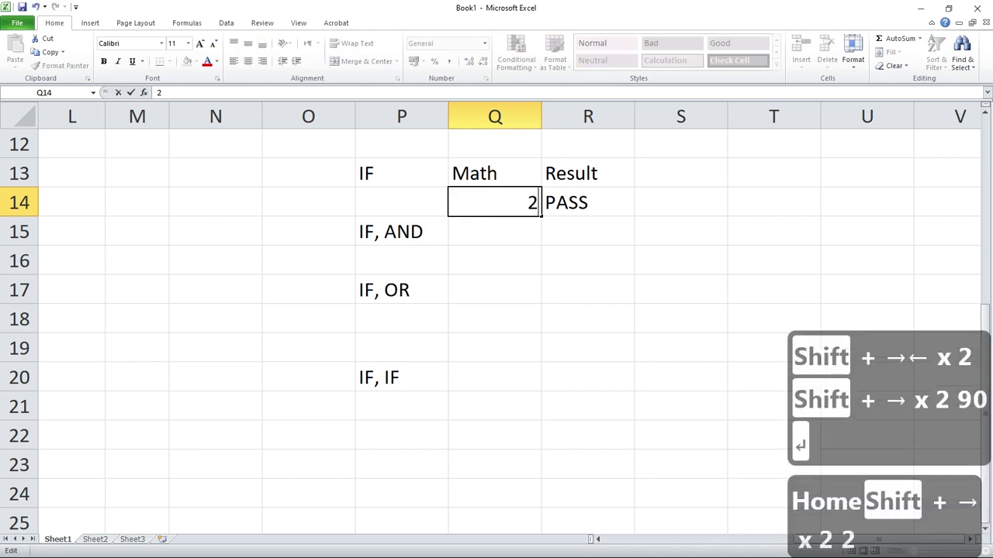
text(5)
key(Return)
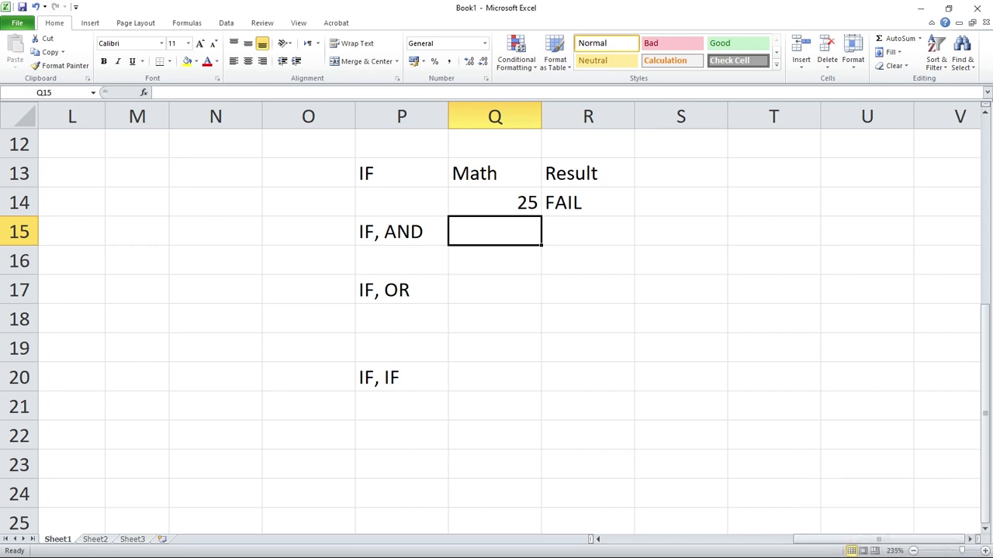
click(19, 202)
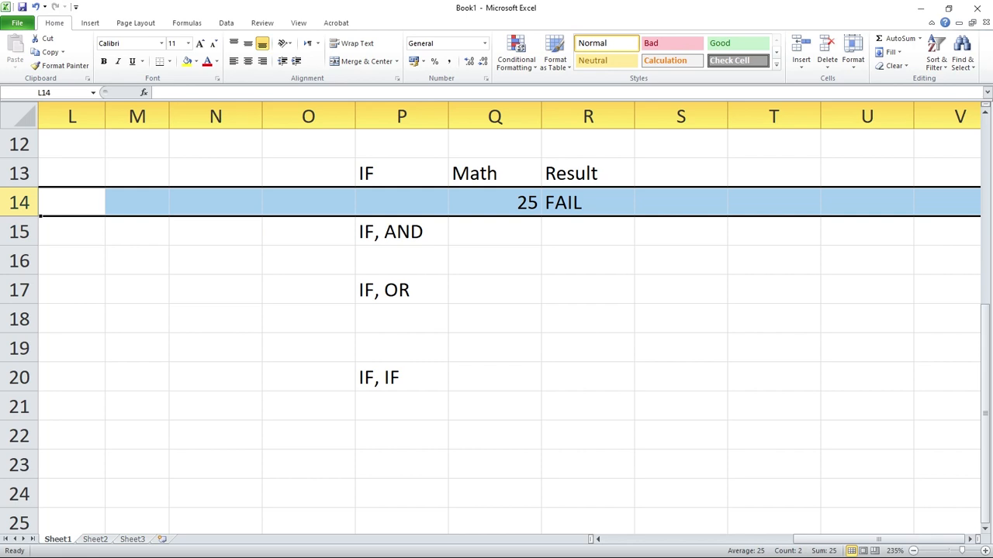
key(ctrl+shift+equal)
key(ctrl+z)
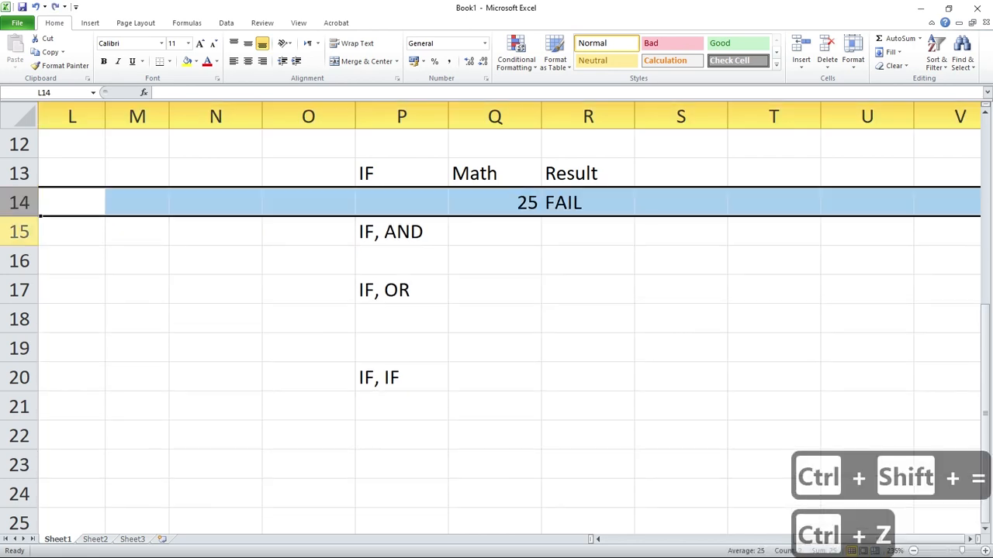
Insert a blank row above row 15, which holds the "IF, AND" label.
click(19, 231)
key(ctrl+shift+equal)
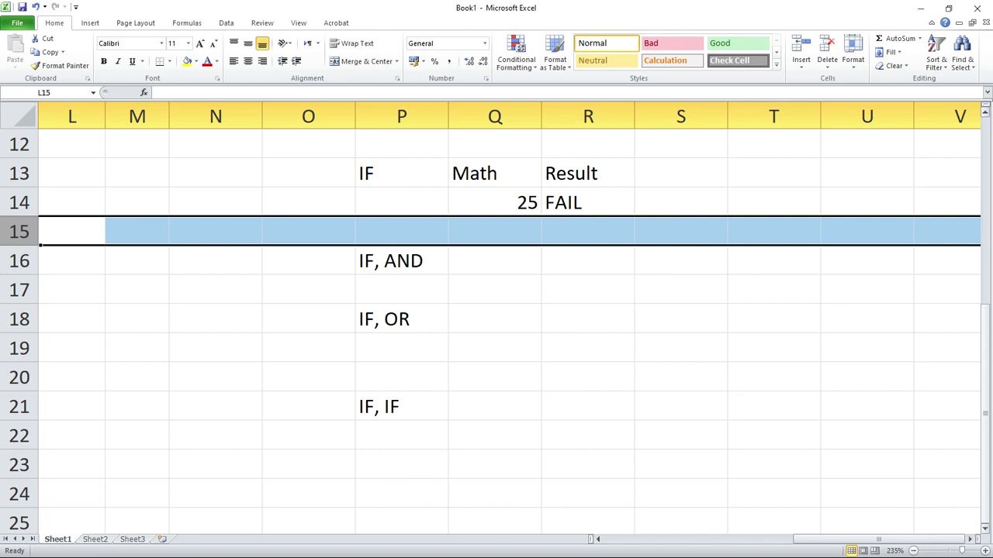
Enter the headers MATH, ENGLISH and RESULT in Q16:S16 beside the "IF, AND" label.
scroll(496, 334, down, 1)
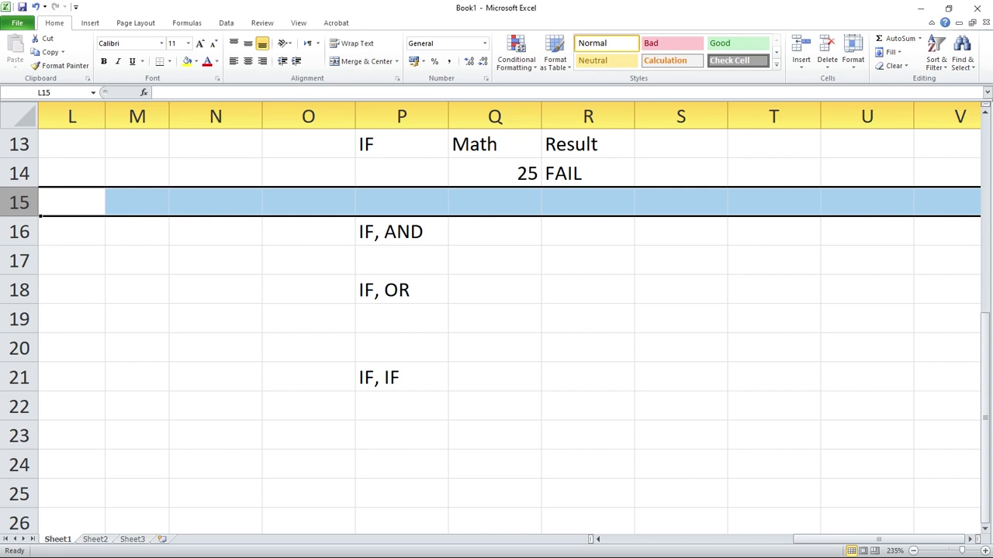
double_click(495, 232)
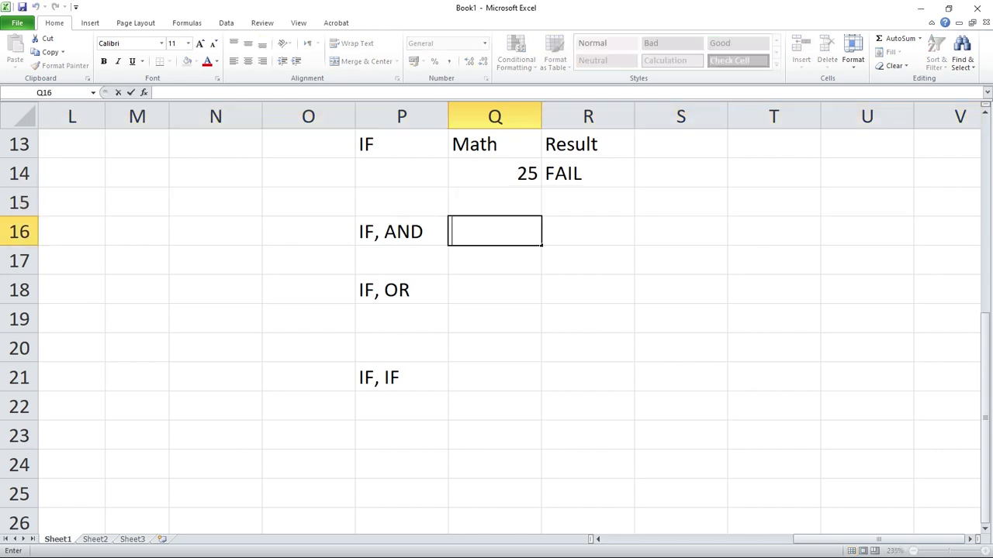
text(mA)
key(BackSpace)
key(BackSpace)
text(MATH)
key(Tab)
text(ENGLISH)
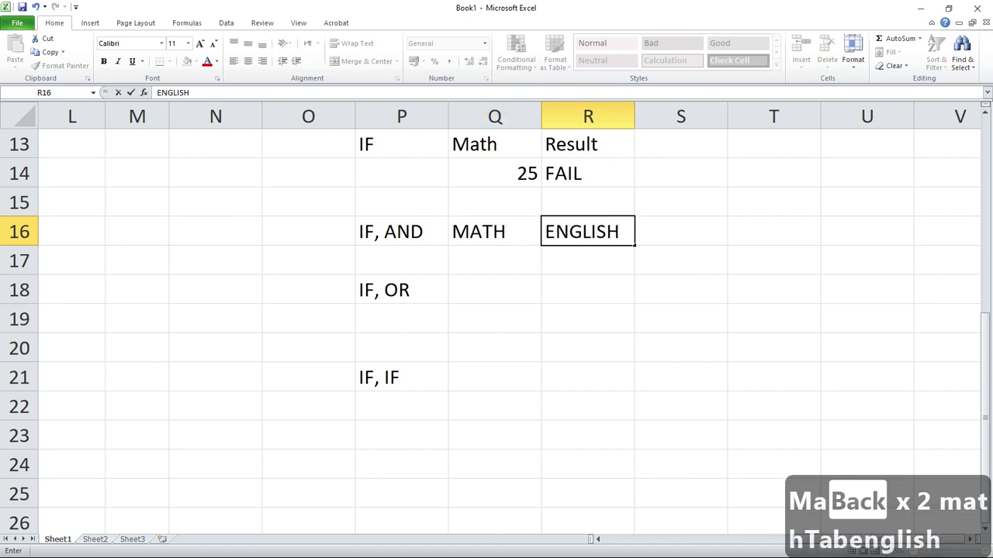
key(Tab)
text(RE)
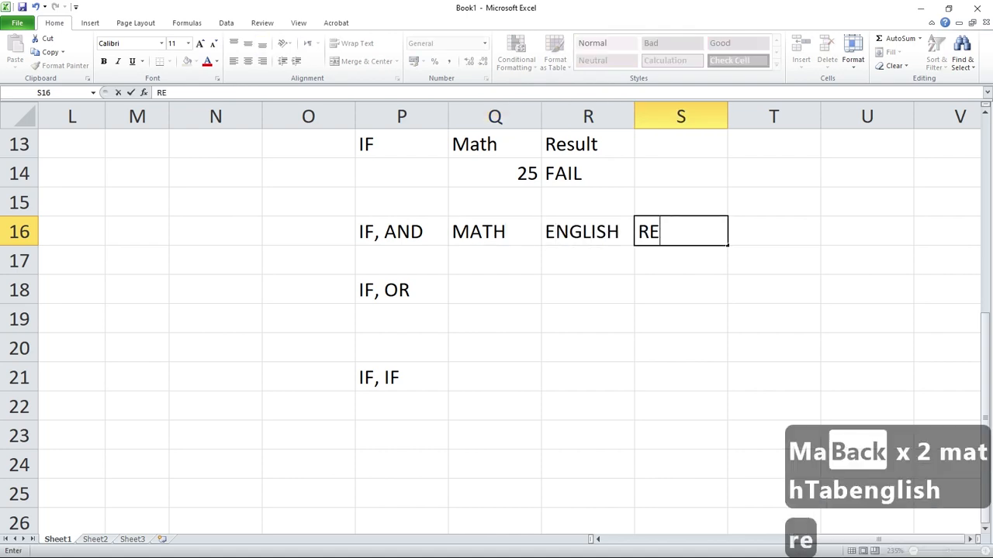
text(SULT)
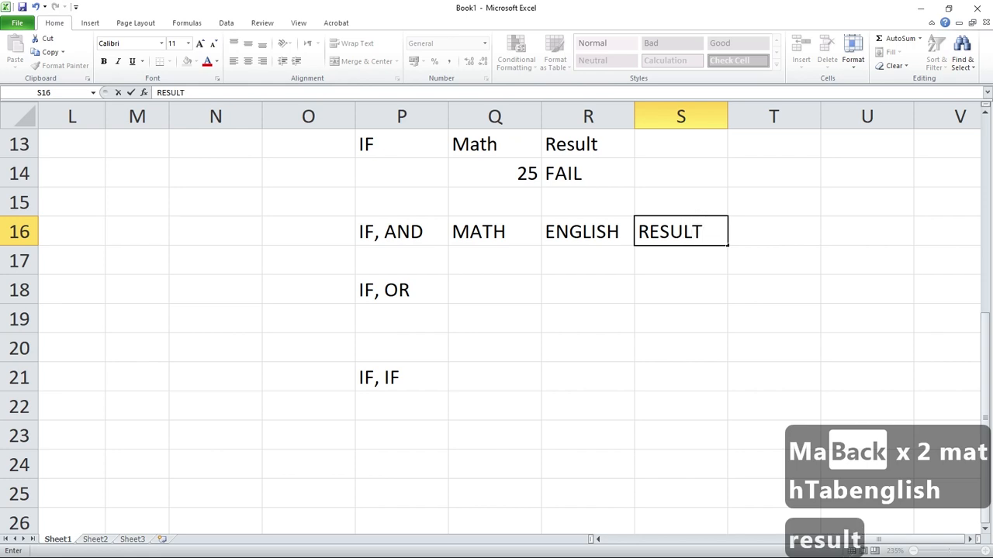
key(Return)
Enter 45 as the Math mark in Q17 and 33 as the English mark in R17.
key(BackSpace)
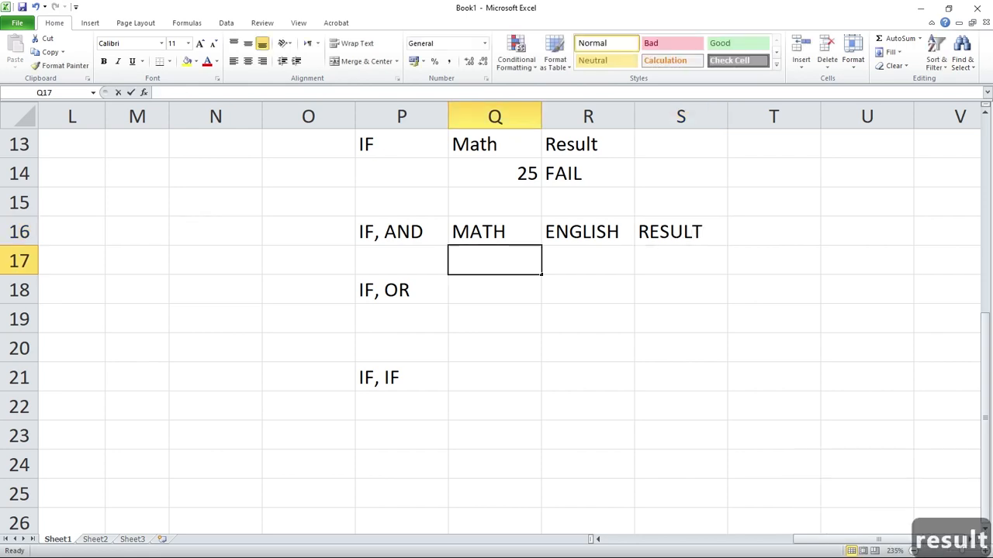
text(45)
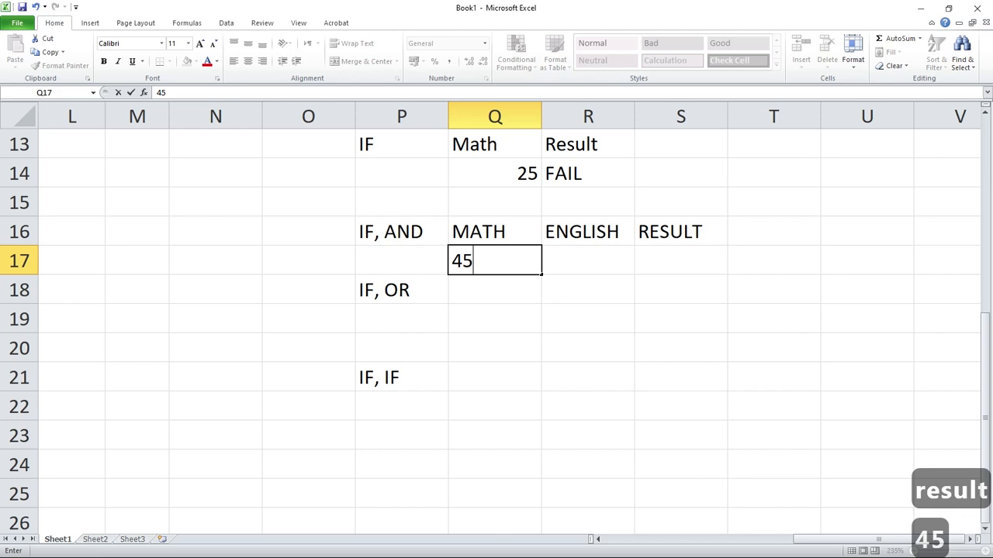
key(Tab)
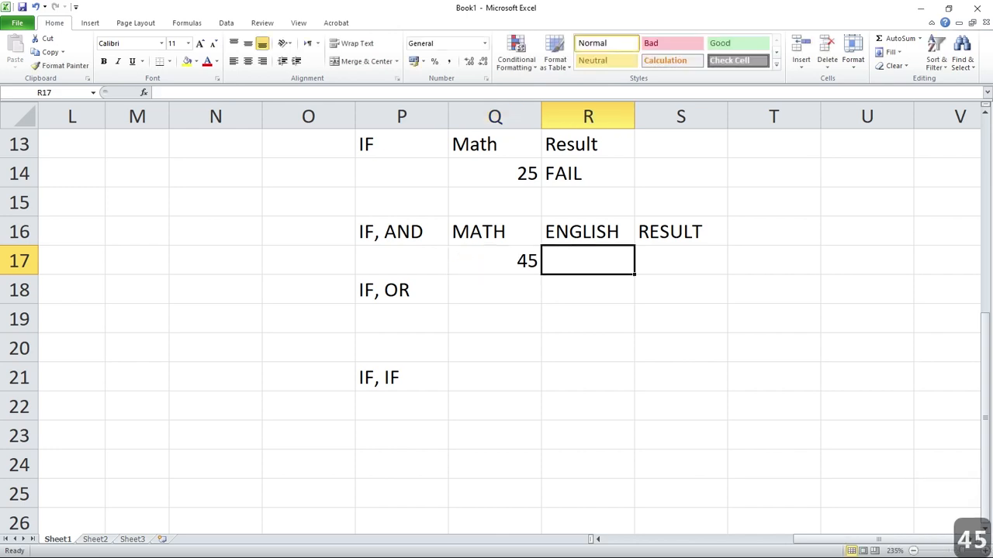
text(33)
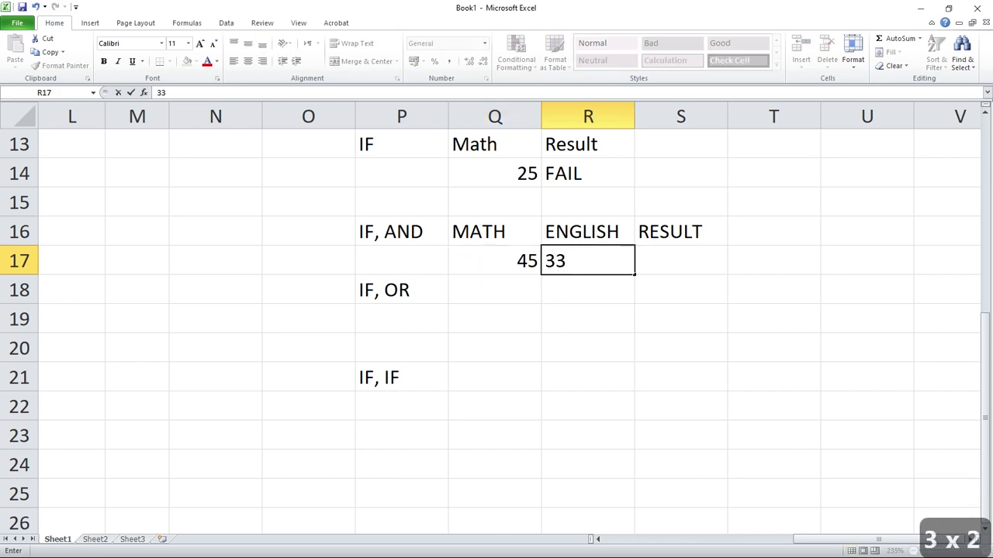
key(Tab)
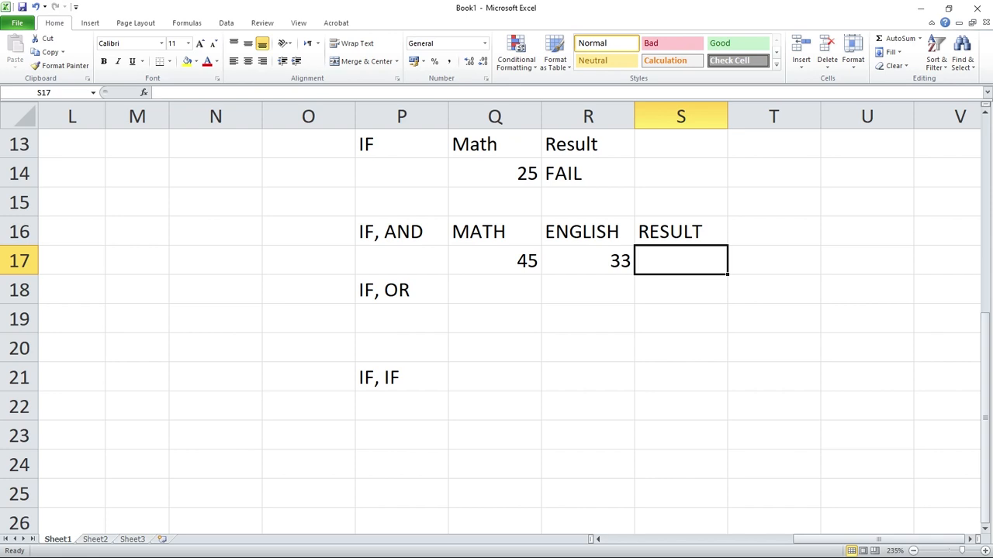
Start an IF formula in S17 with AND(Q17>=33,R17>=33) as its logical test.
text(=)
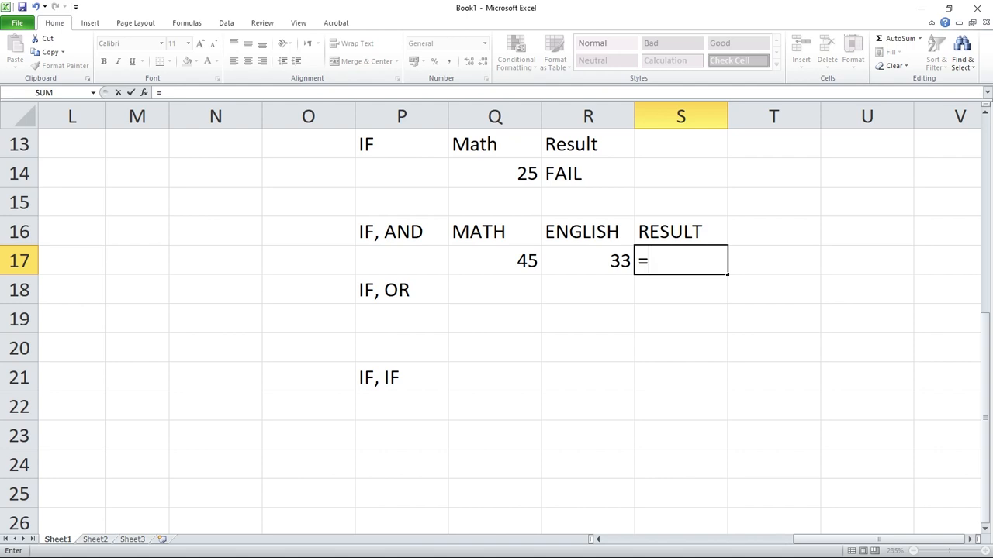
text(IF)
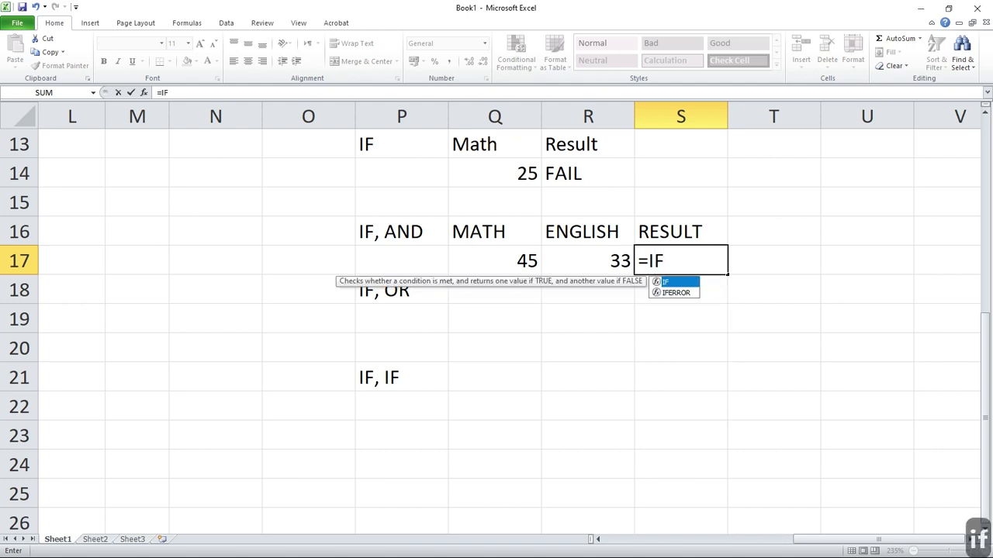
text(()
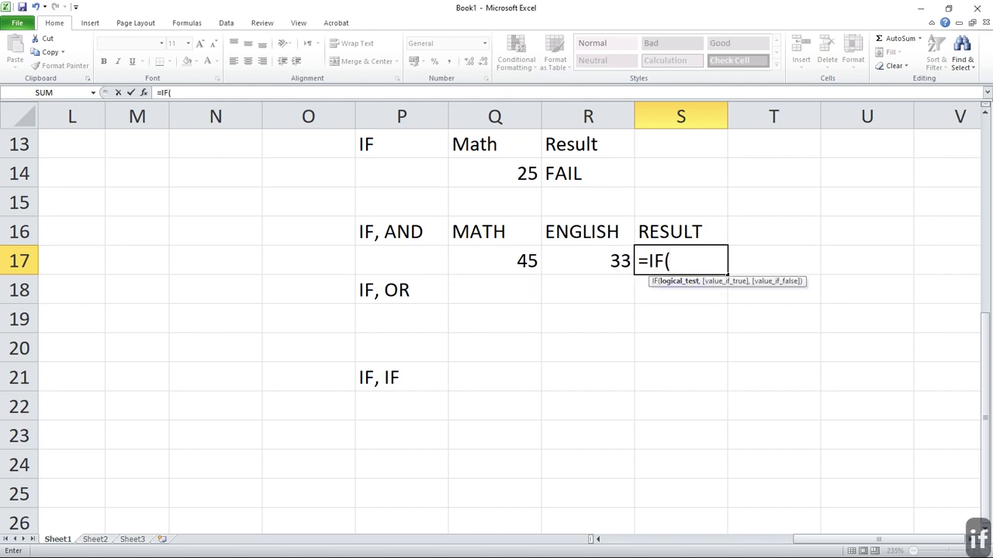
text(AND)
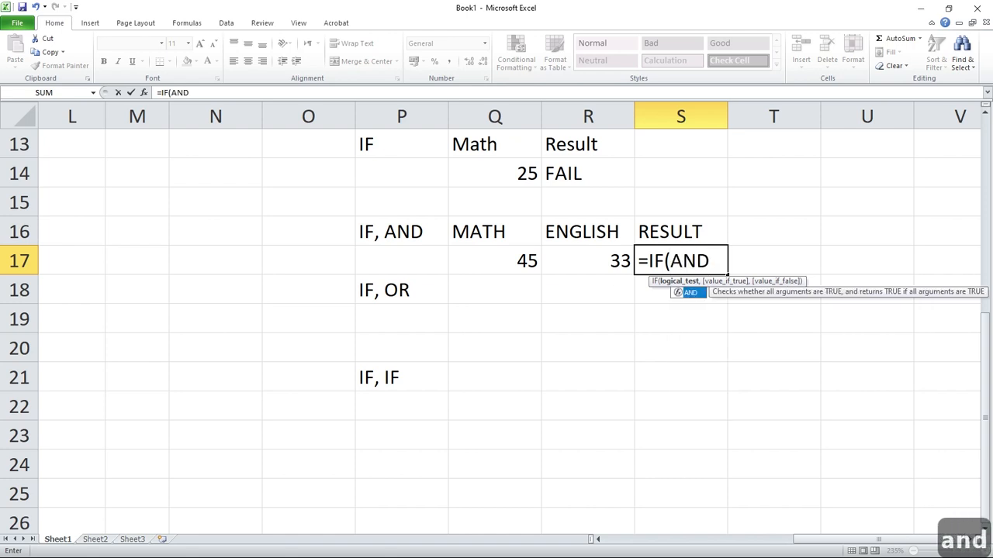
text(()
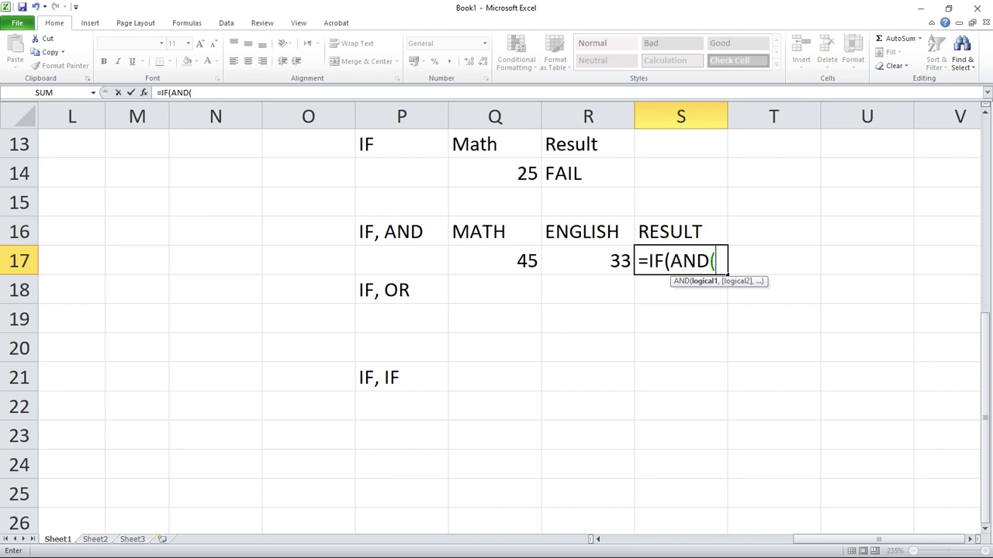
click(495, 261)
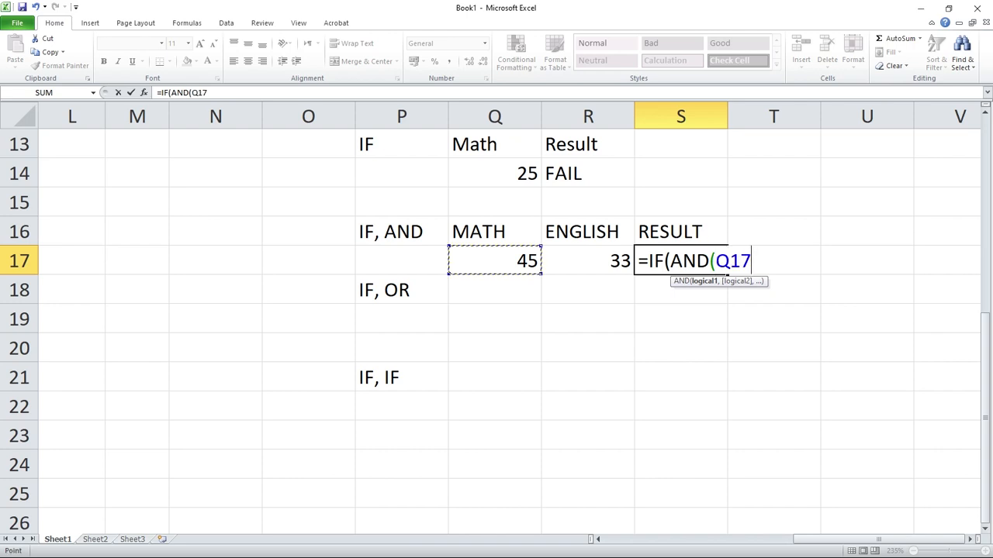
text(>=)
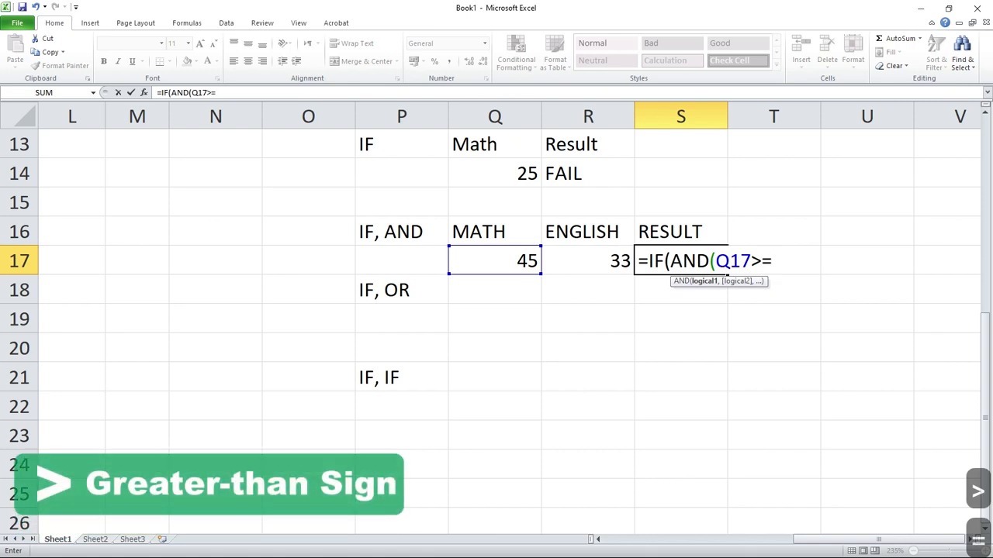
text(33)
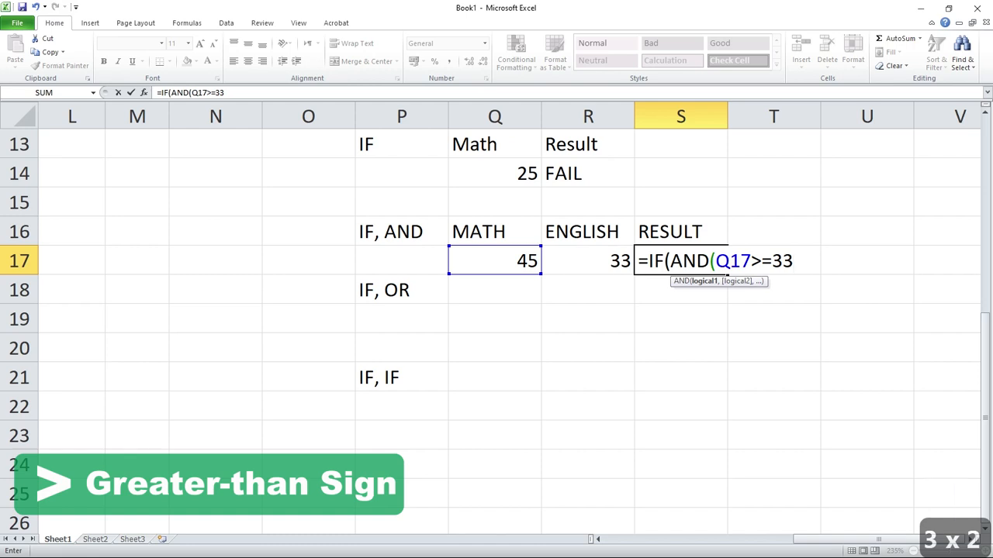
text(,)
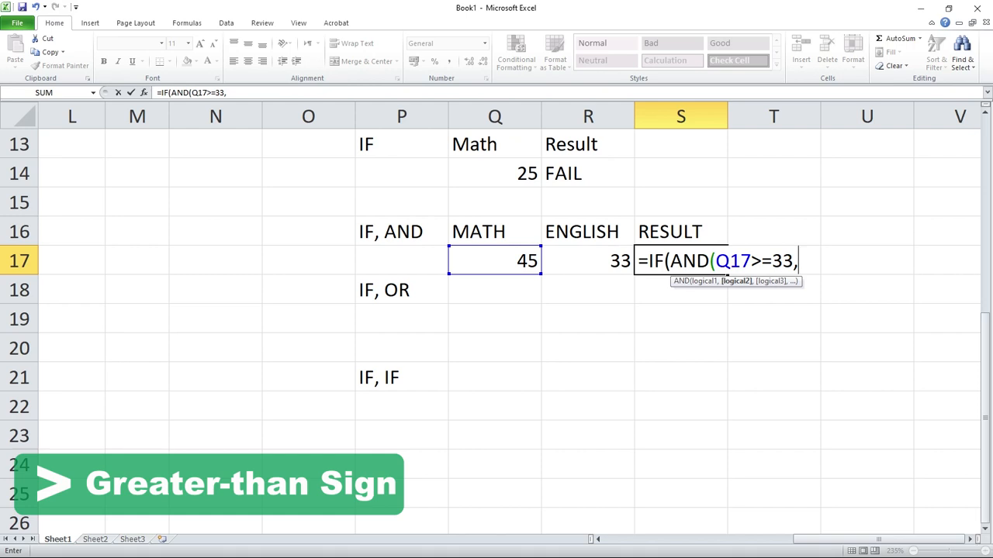
key(Left)
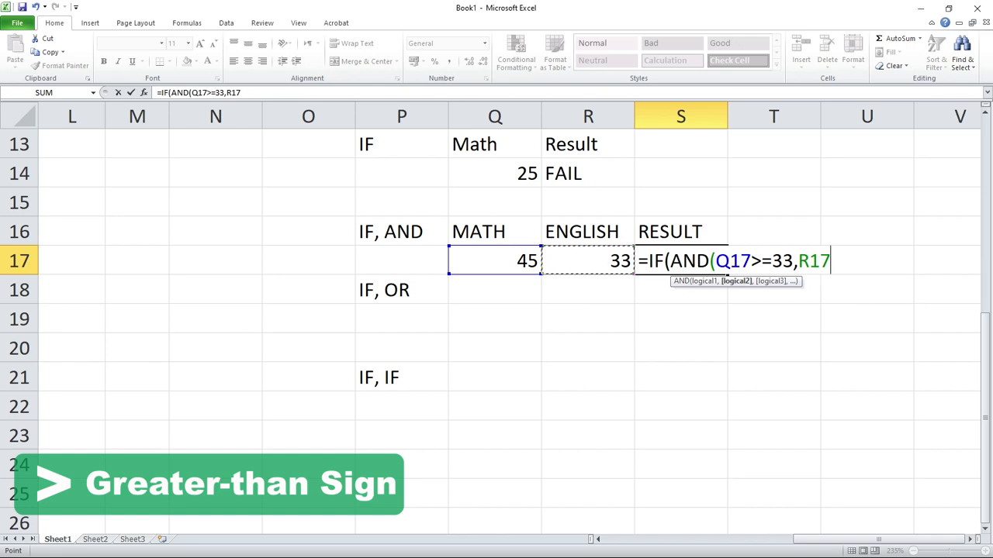
text(>=)
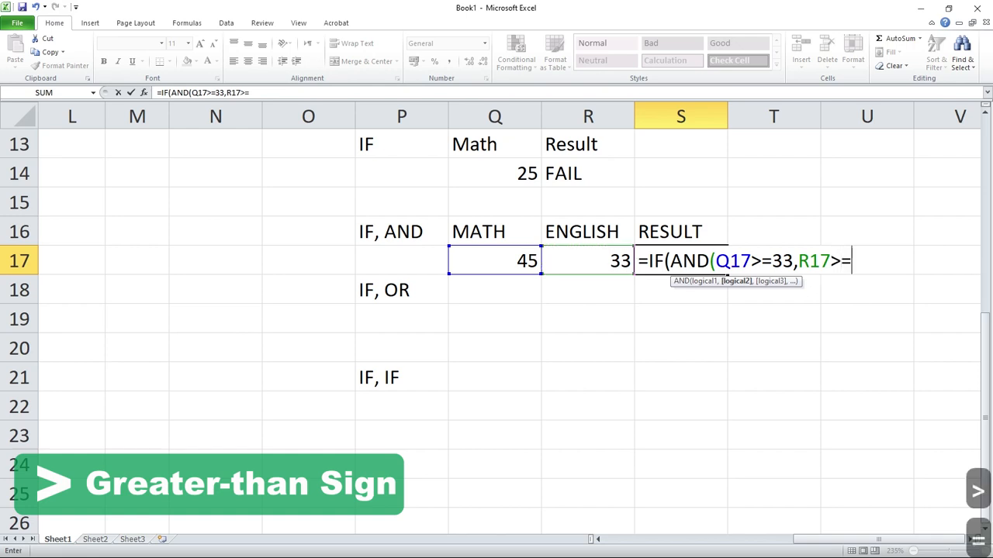
text(33)
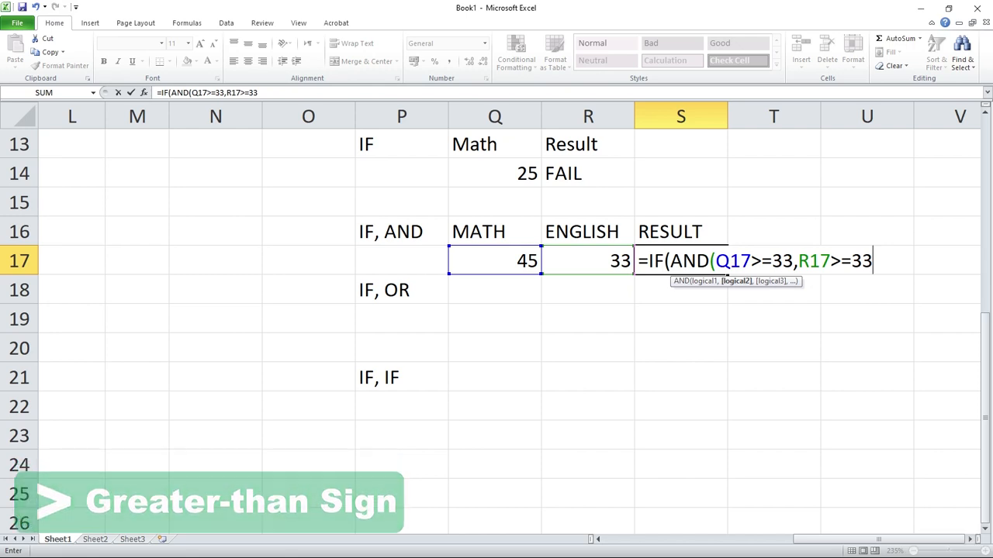
text())
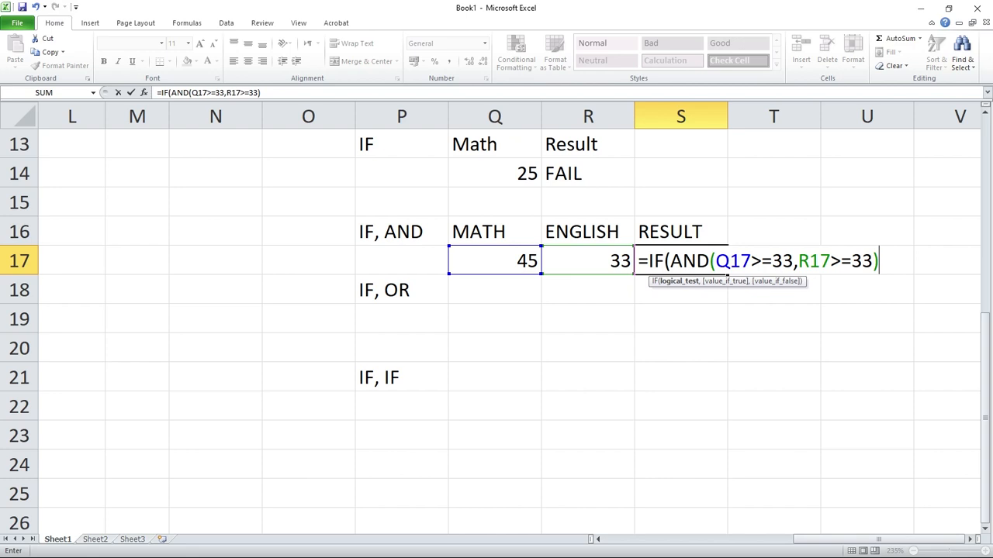
Complete the S17 formula to return "PASS" if true and "FAIL" if false, accepting the proposed closing-bracket correction.
text(,)
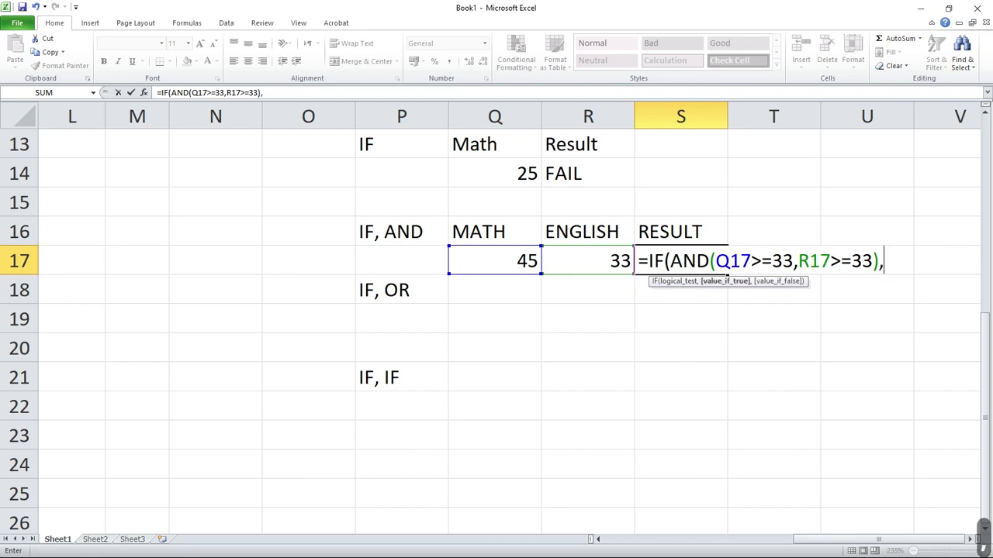
text("PAS)
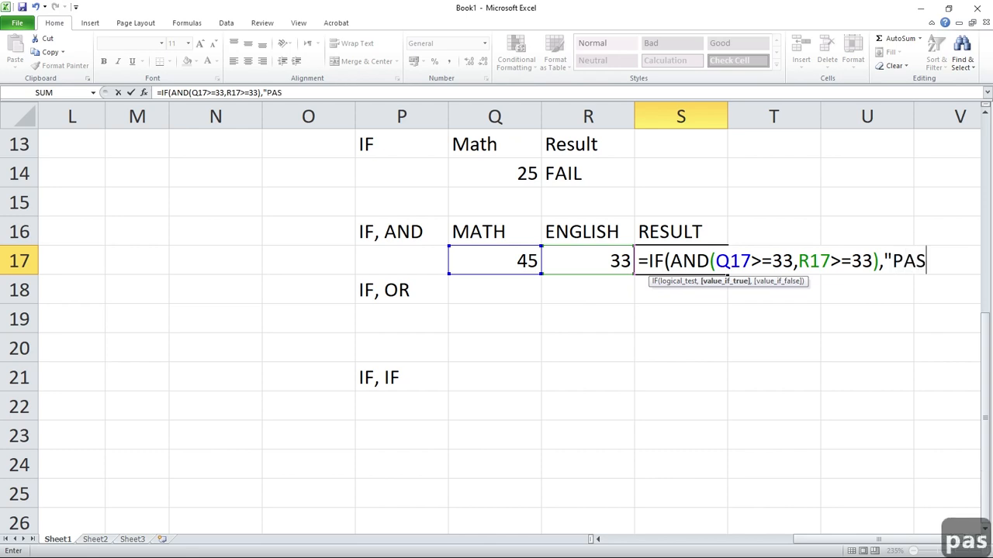
text(S",)
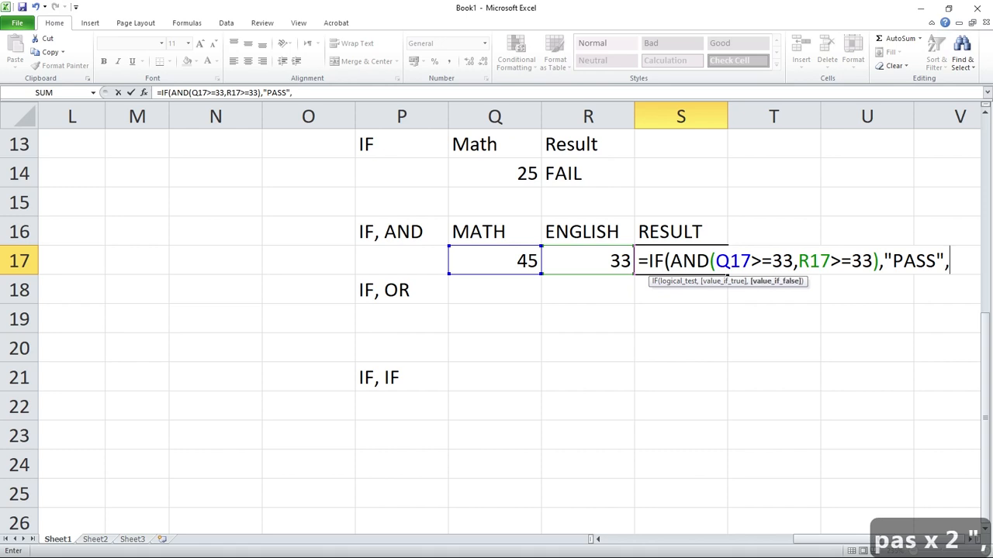
text(")
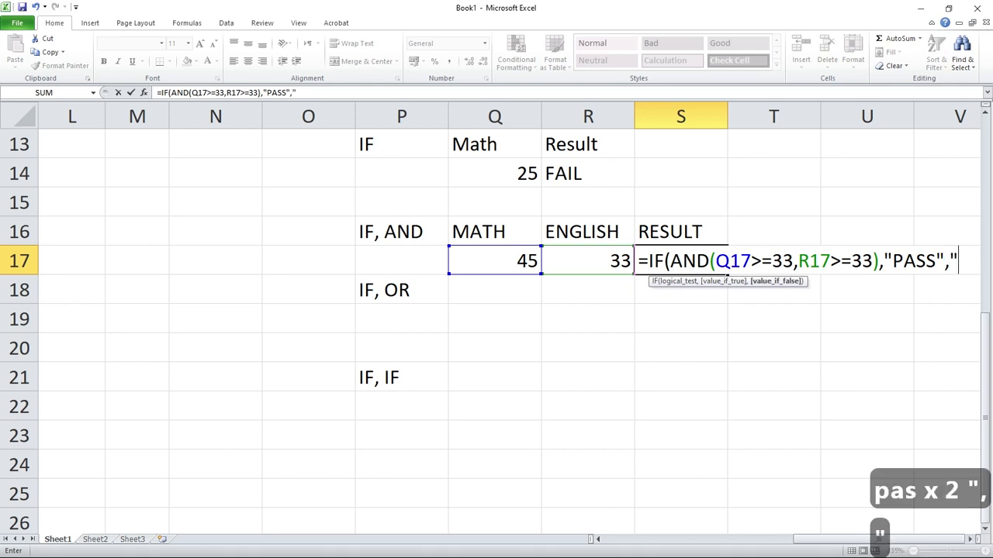
text(FAIL")
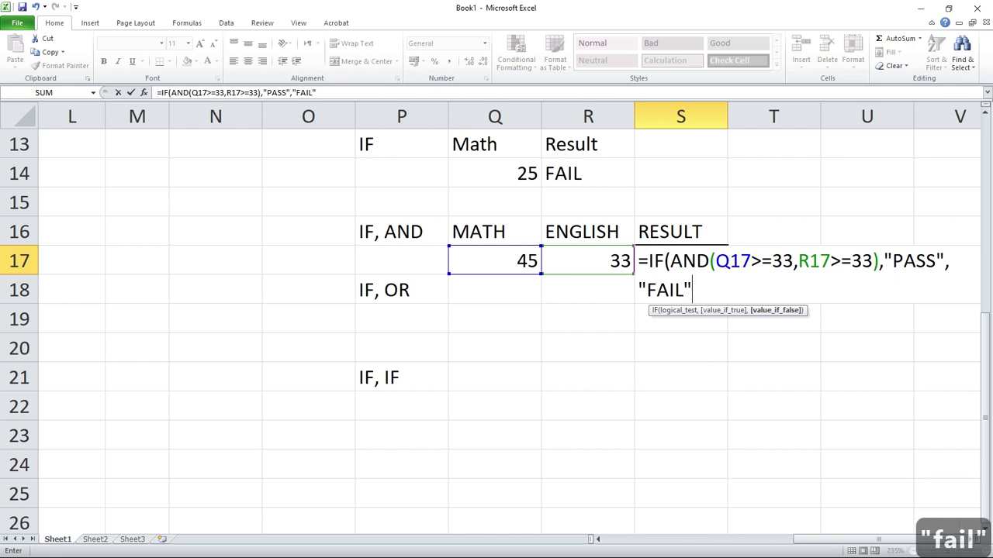
key(Return)
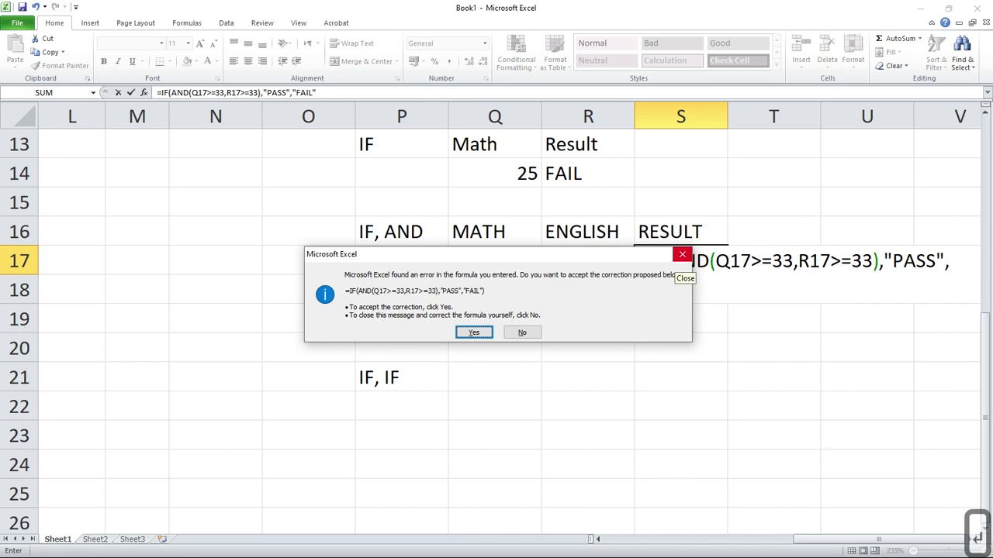
key(Return)
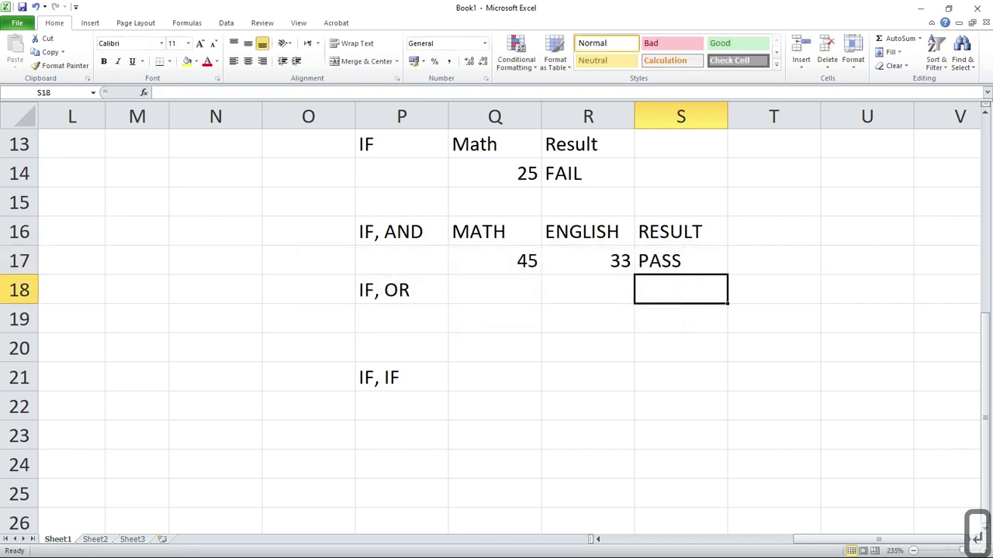
click(681, 349)
Change the Math mark in Q17 to 32 to test the IF, AND result with a low mark.
double_click(496, 262)
key(shift+Right)
key(shift+Right)
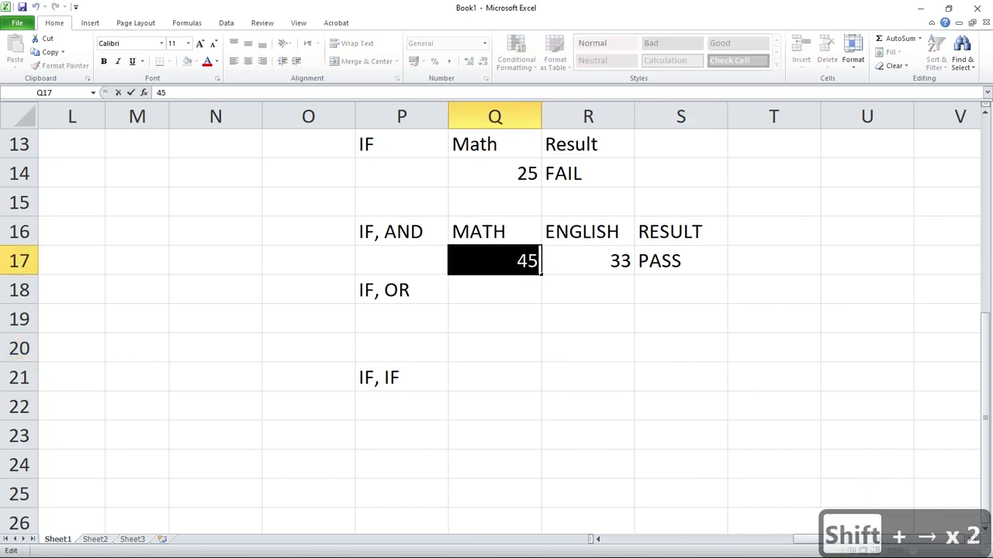
text(32)
key(Return)
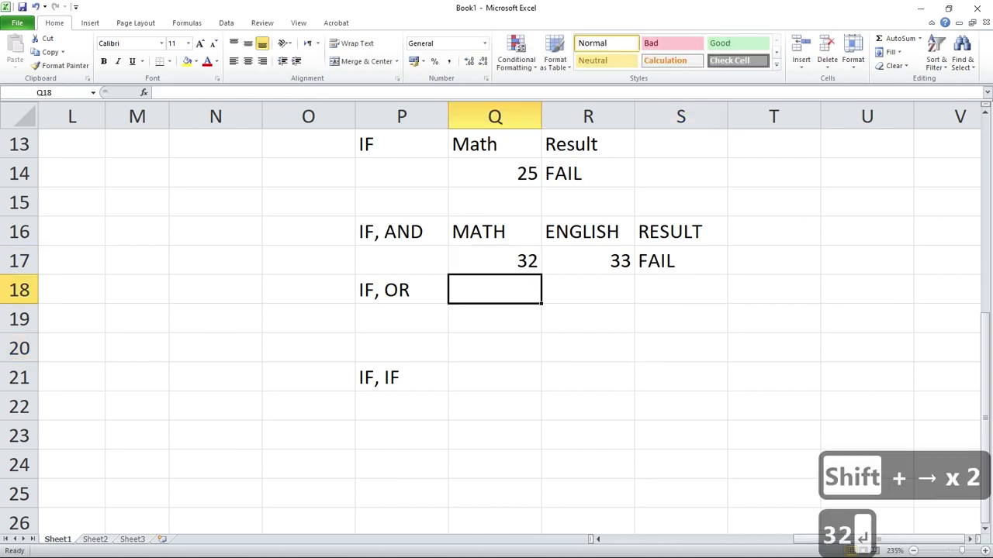
Change the Math mark in Q17 to 90 to test the IF, AND result with a high mark.
double_click(528, 261)
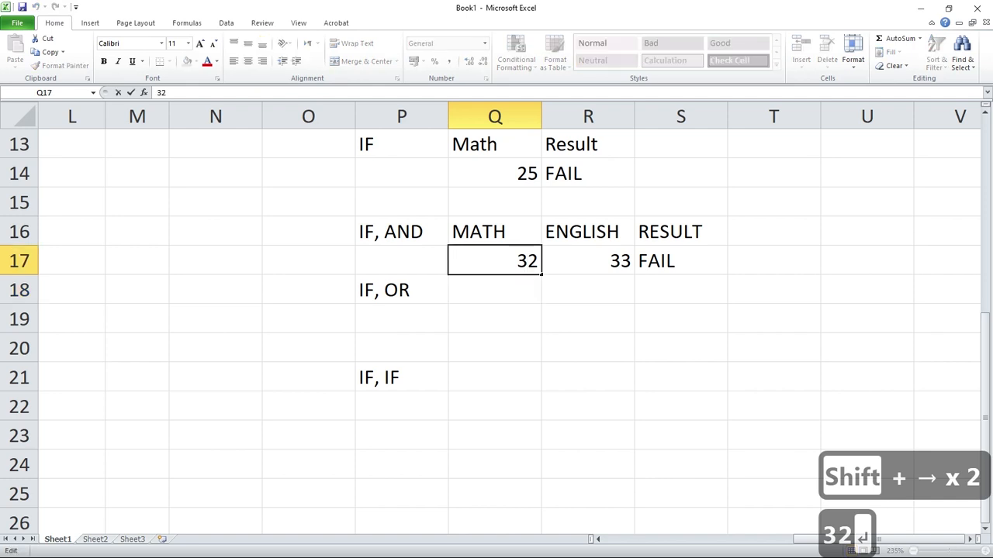
key(Home)
key(shift+Right)
key(shift+Right)
text(90)
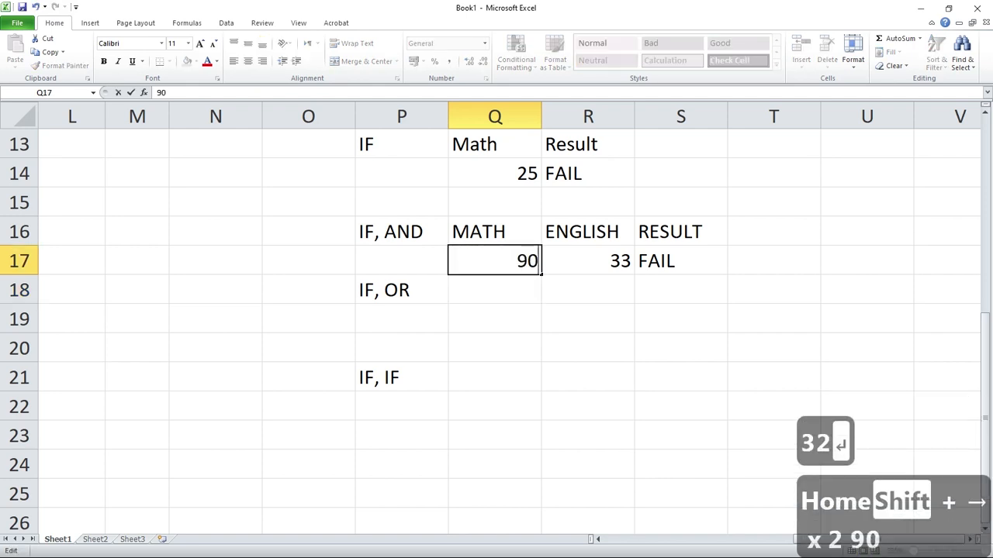
key(Return)
Change the English mark in R17 to 32 to test the IF, AND result with one low mark.
double_click(620, 262)
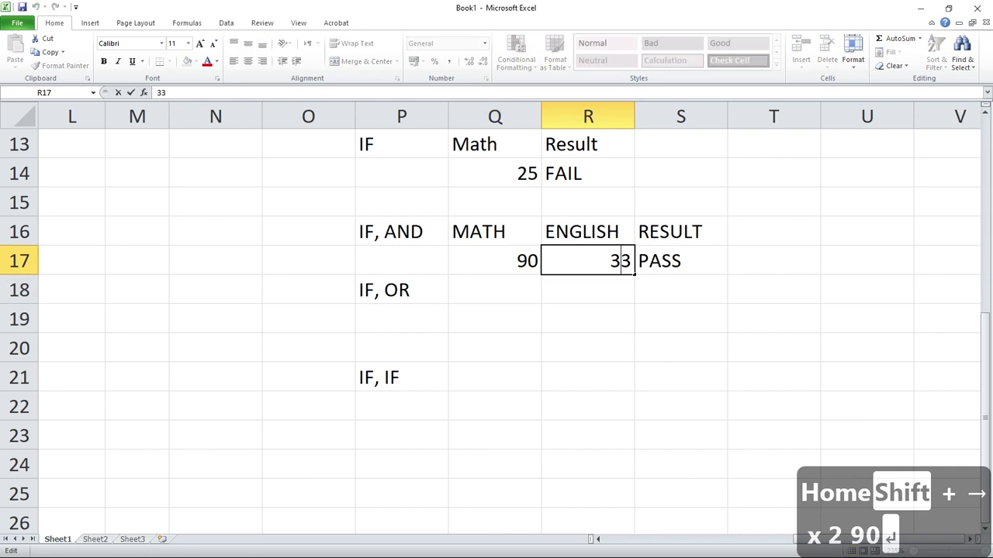
key(Home)
key(shift+Left)
key(shift+Right)
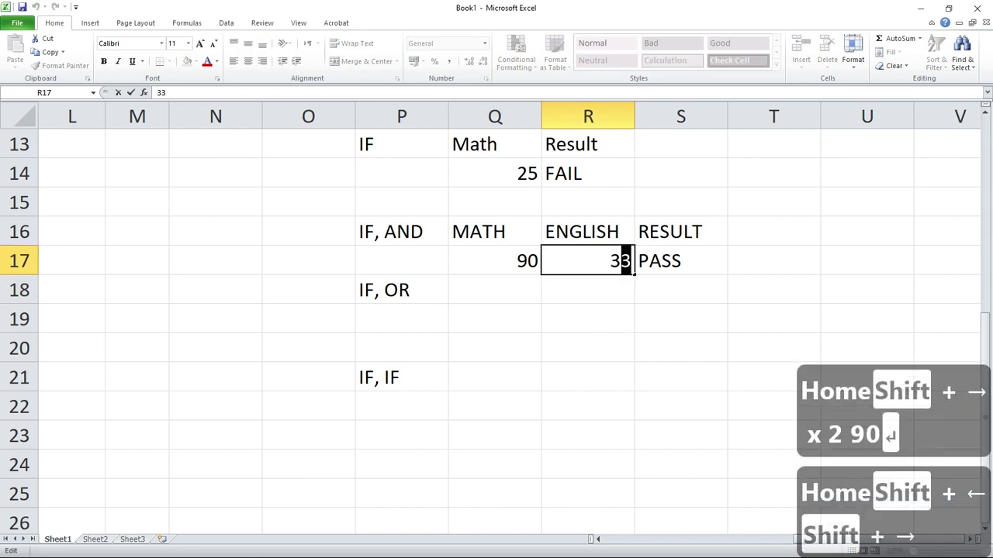
key(shift+Left)
key(shift+Right)
text(2)
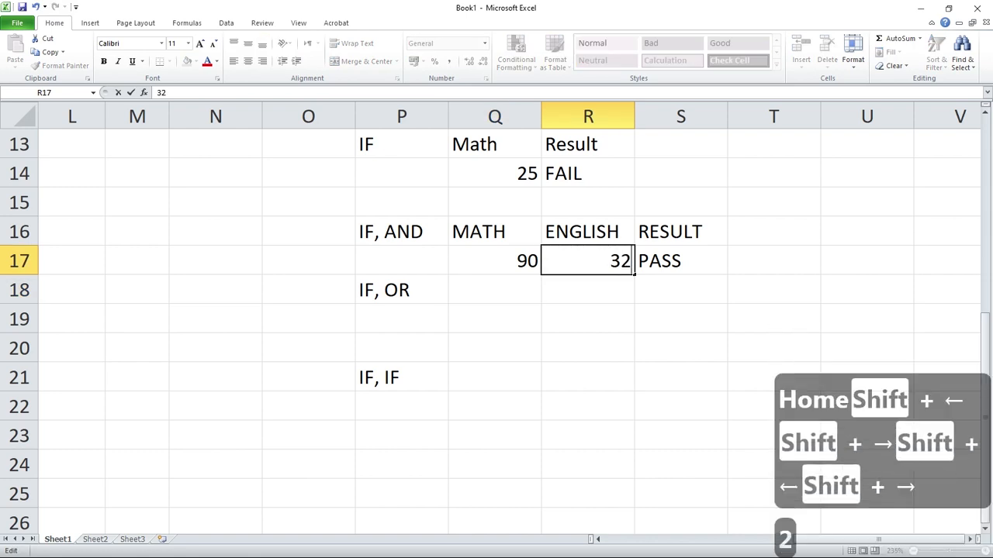
key(Return)
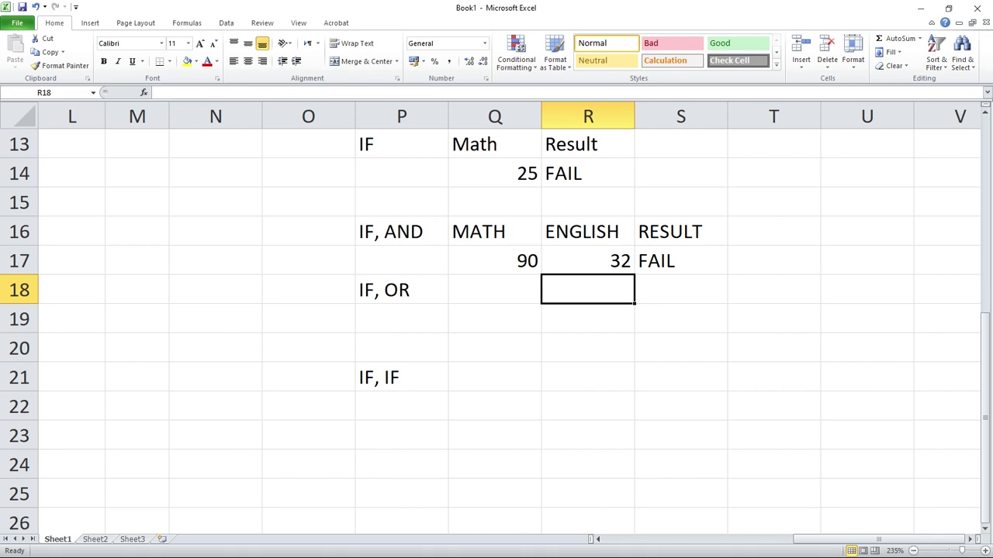
Insert a blank row above the IF, OR row to separate it from the IF, AND example.
click(20, 318)
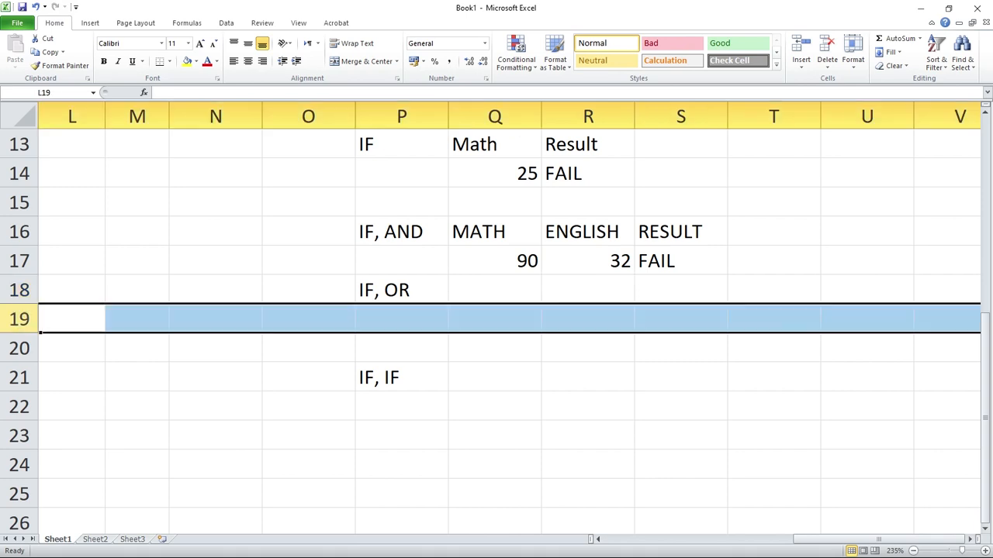
click(22, 290)
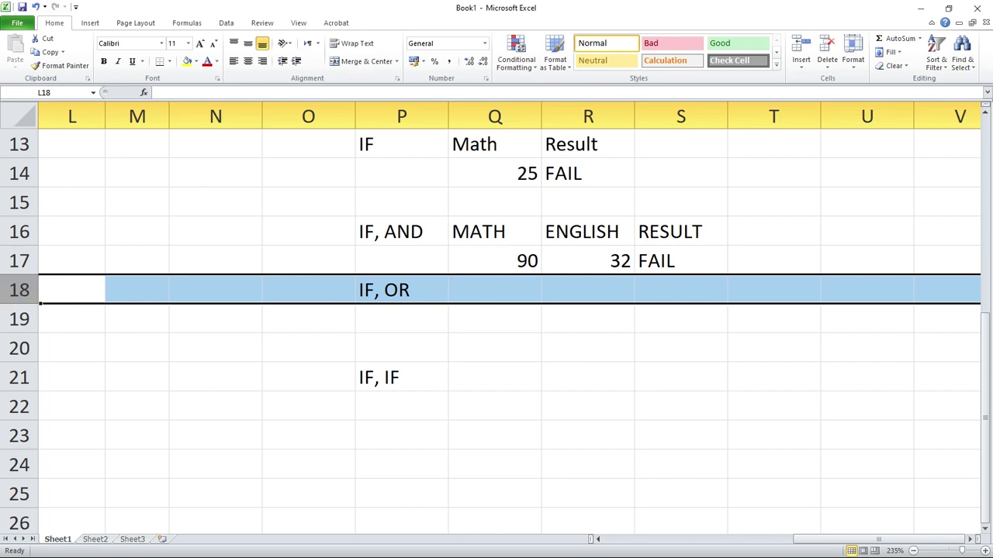
key(ctrl+shift+equal)
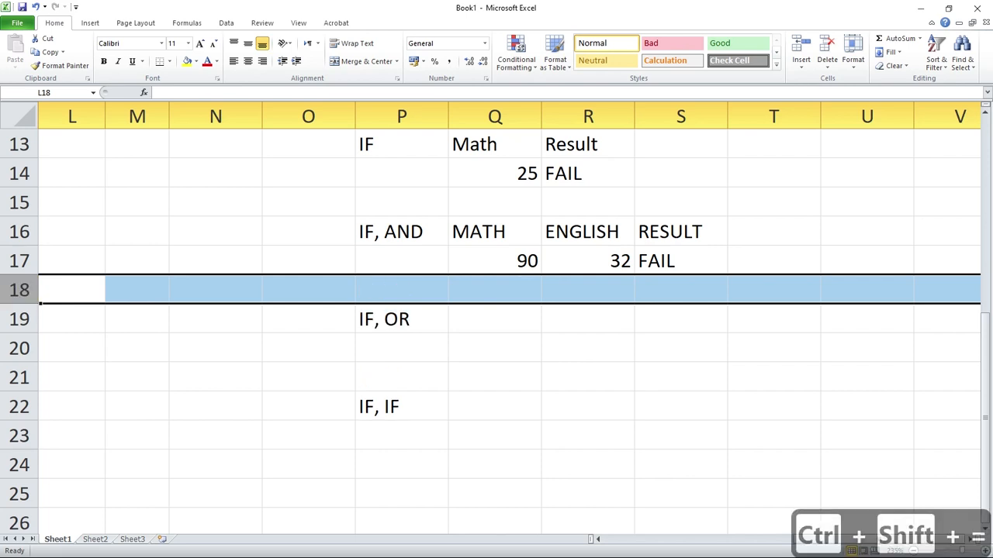
Enter the headings MATH, ENGLISH and RESULT in Q19:S19 beside the IF, OR label.
click(495, 319)
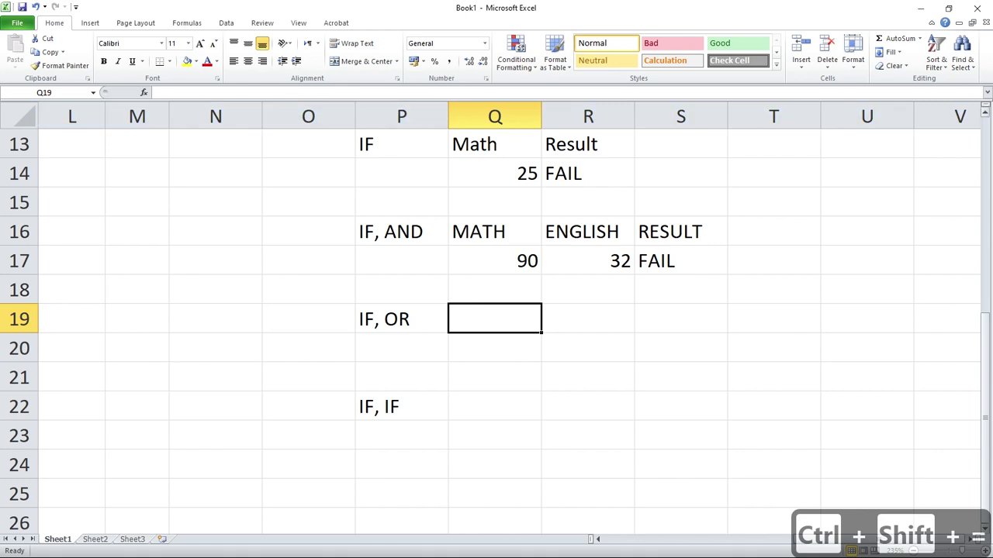
scroll(497, 334, down, 2)
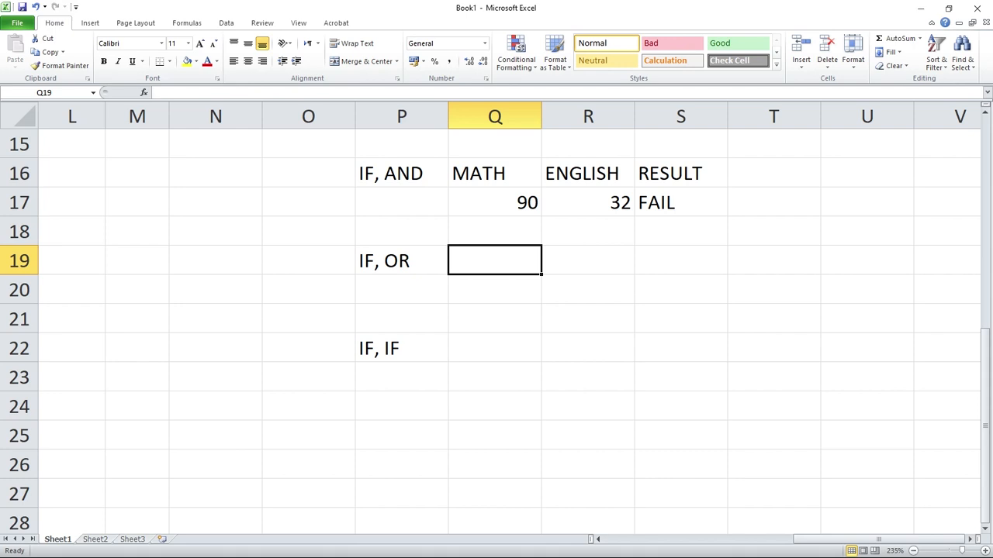
text(mAT)
key(BackSpace)
key(BackSpace)
key(BackSpace)
text(A)
key(BackSpace)
text(A)
key(BackSpace)
text(A)
key(BackSpace)
text(MATH)
key(Tab)
text(ENGLISH)
key(Tab)
text(RESULT)
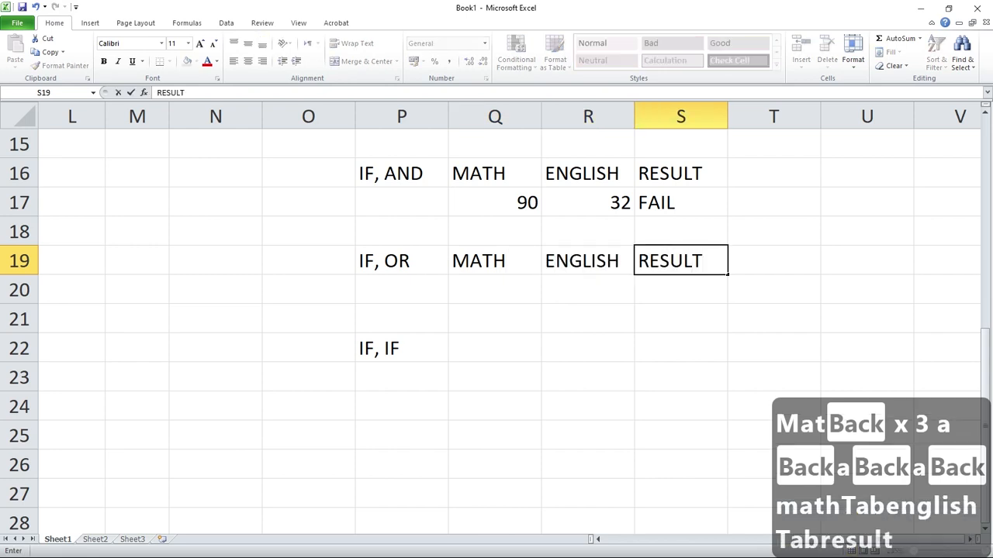
key(Return)
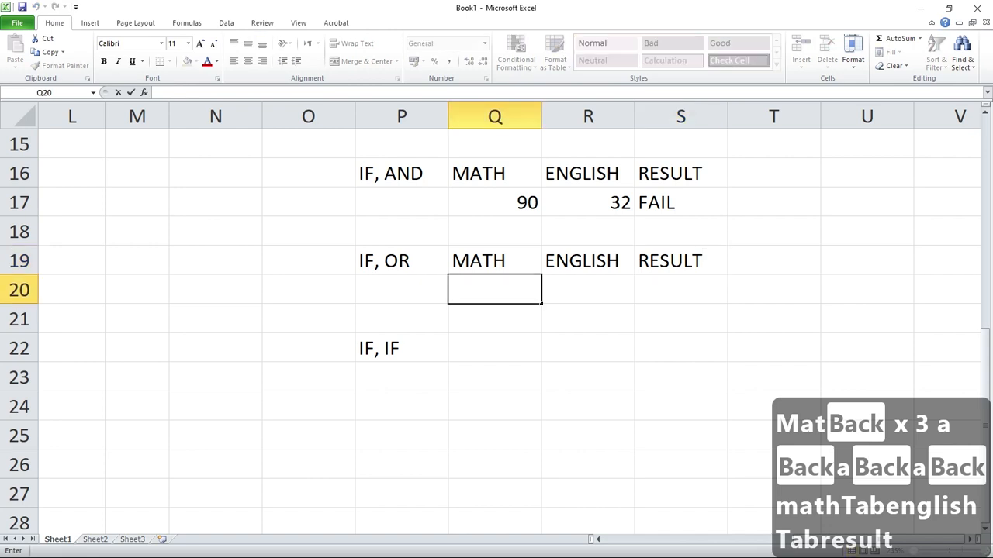
Enter 36 as the Math mark in Q20 and 39 as the English mark in R20.
text(36)
key(Tab)
text(39)
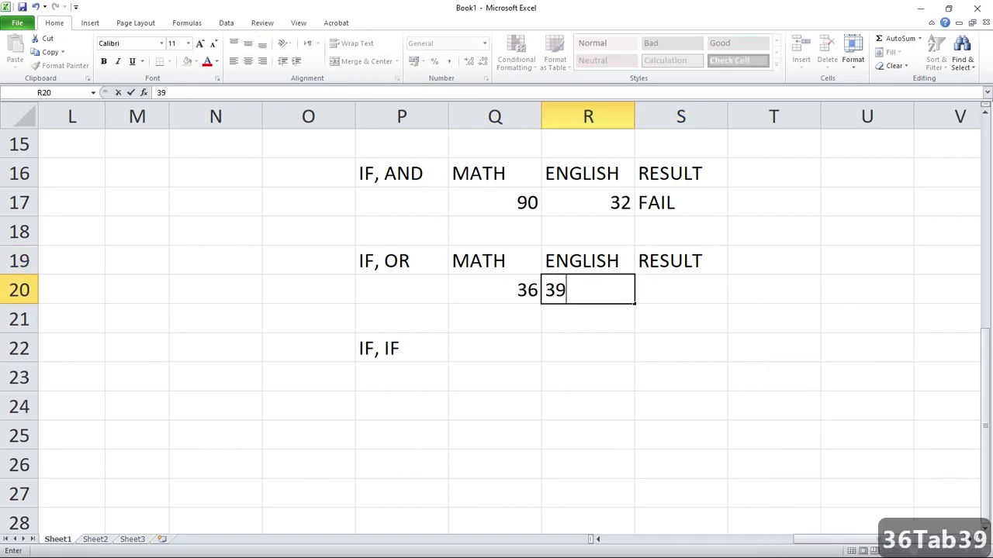
key(Tab)
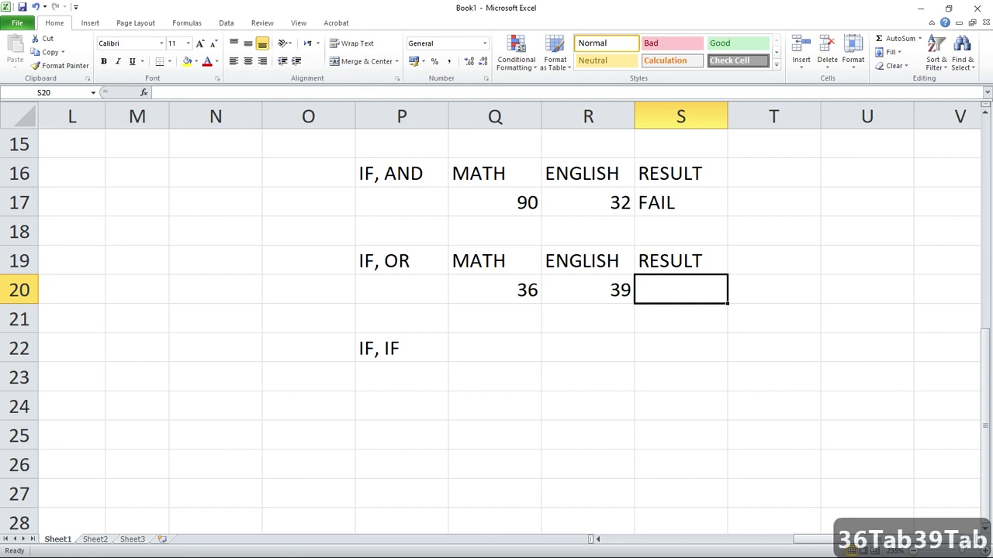
Open the IF, OR result cell S20 for editing.
double_click(680, 290)
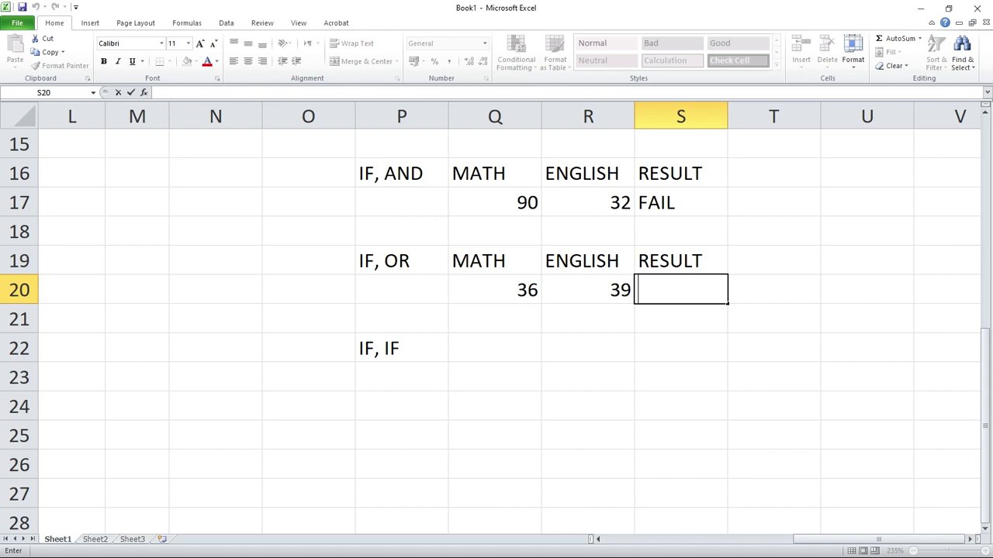
Start the formula in S20 with an OR test for either mark being below 33: =IF(OR(Q20<33,R20<33).
text(=IF)
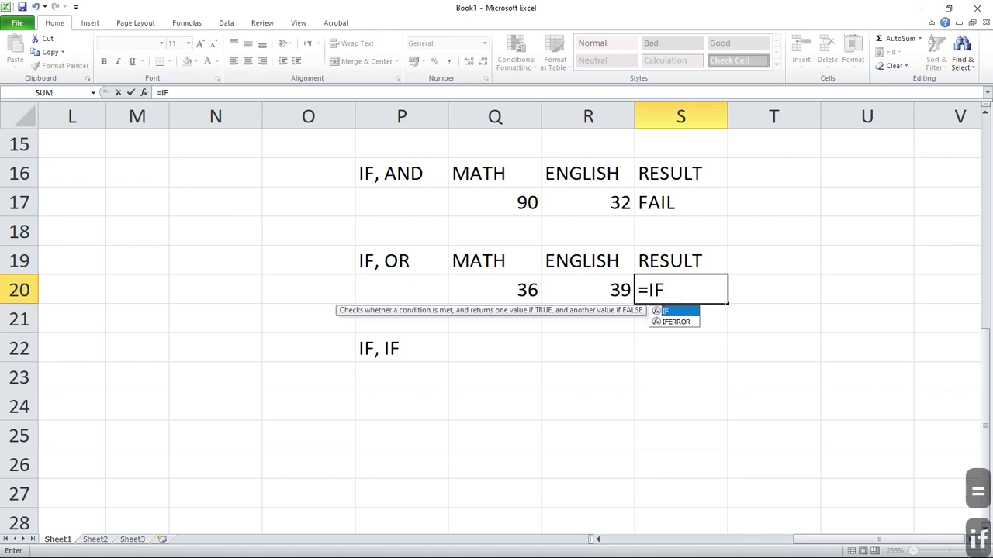
text((OR)
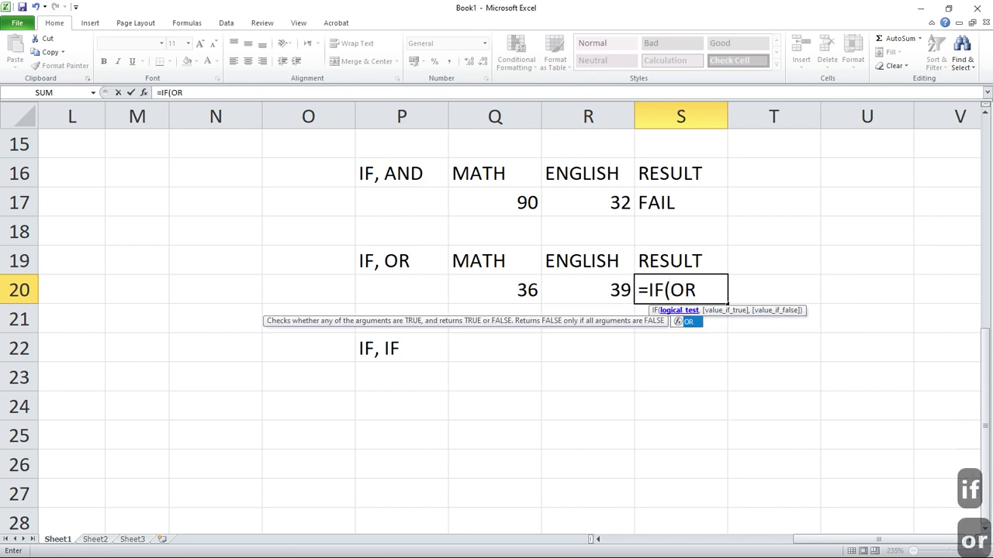
text(()
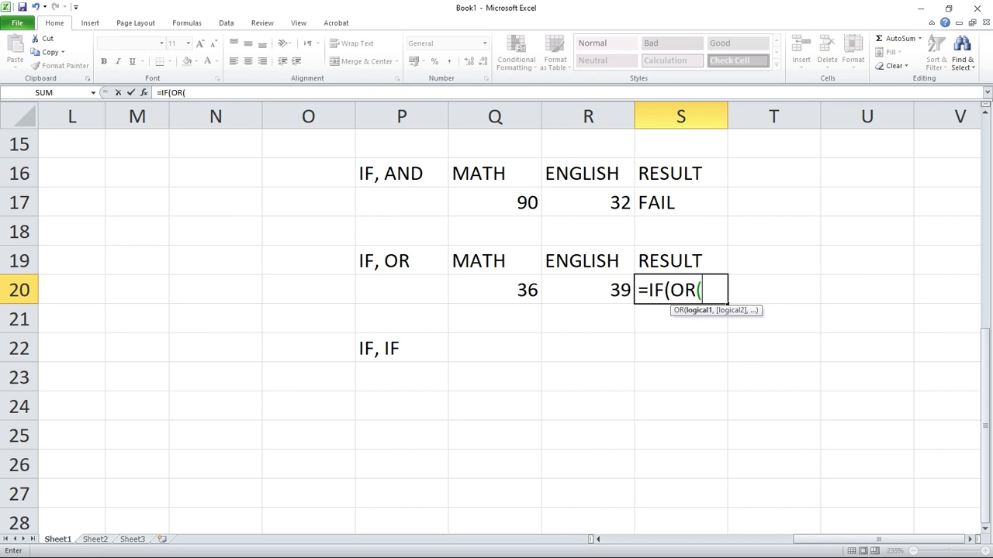
click(495, 290)
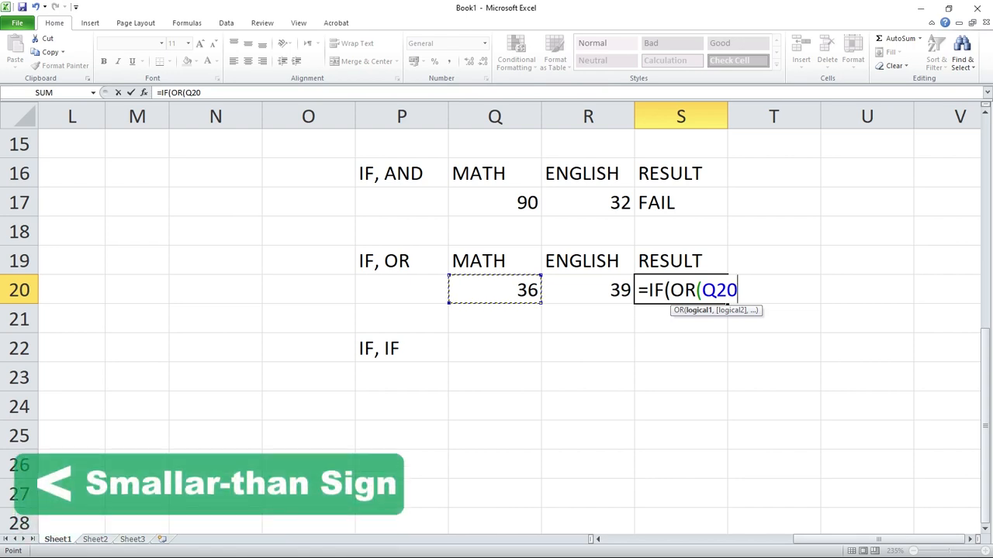
text(<)
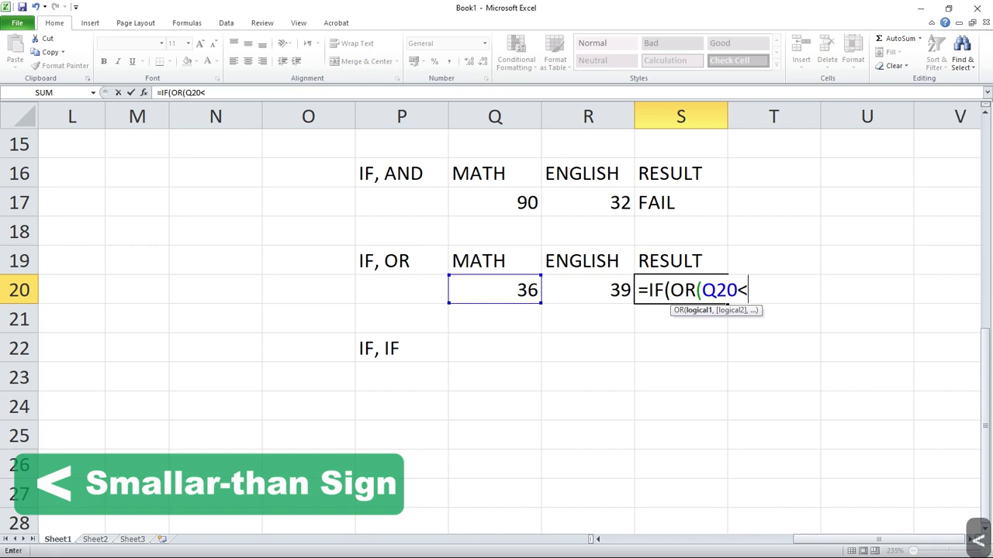
text(33)
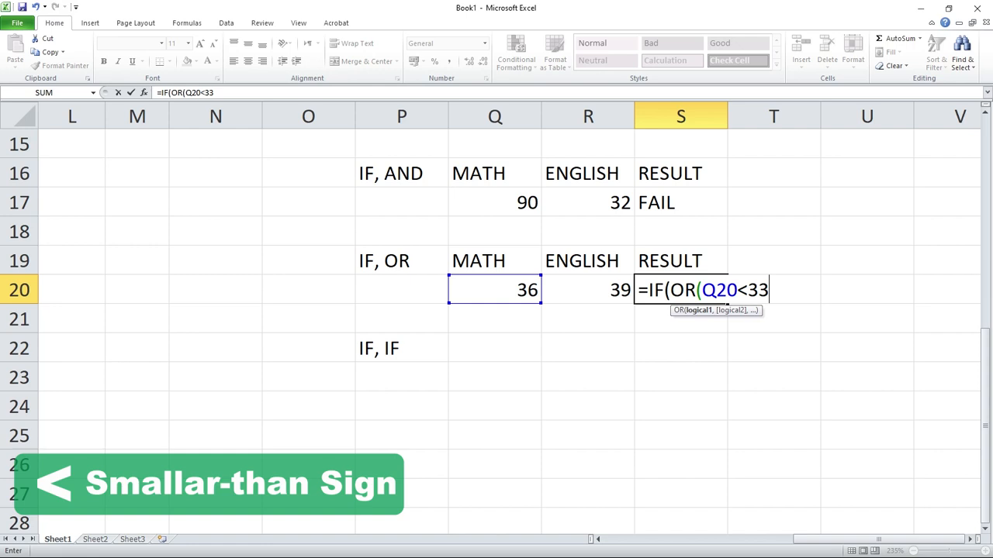
text(,)
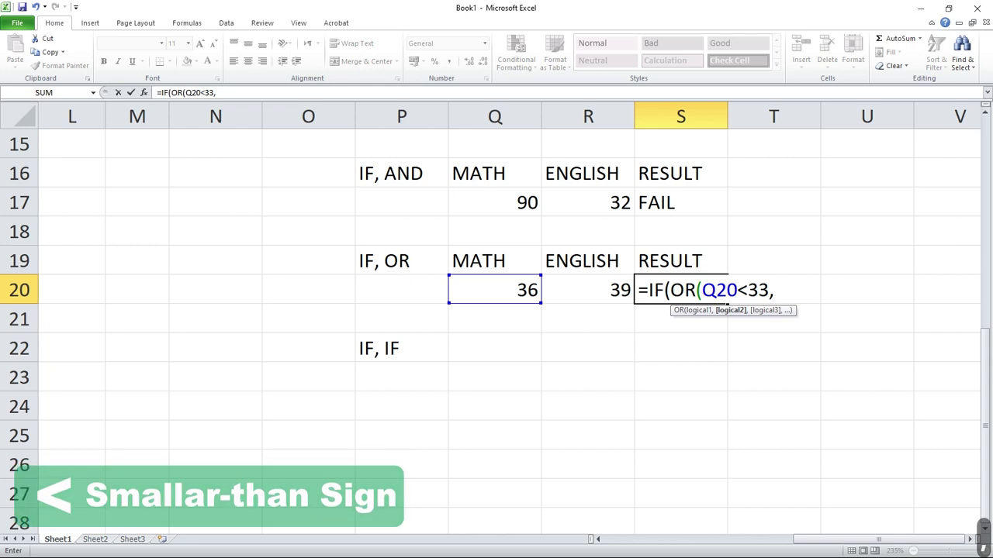
click(587, 290)
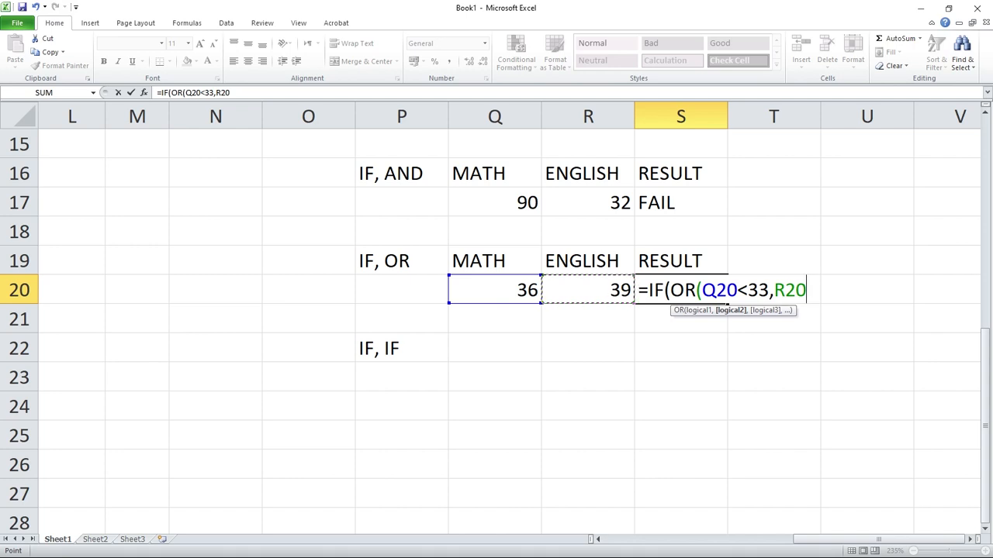
text(<33)
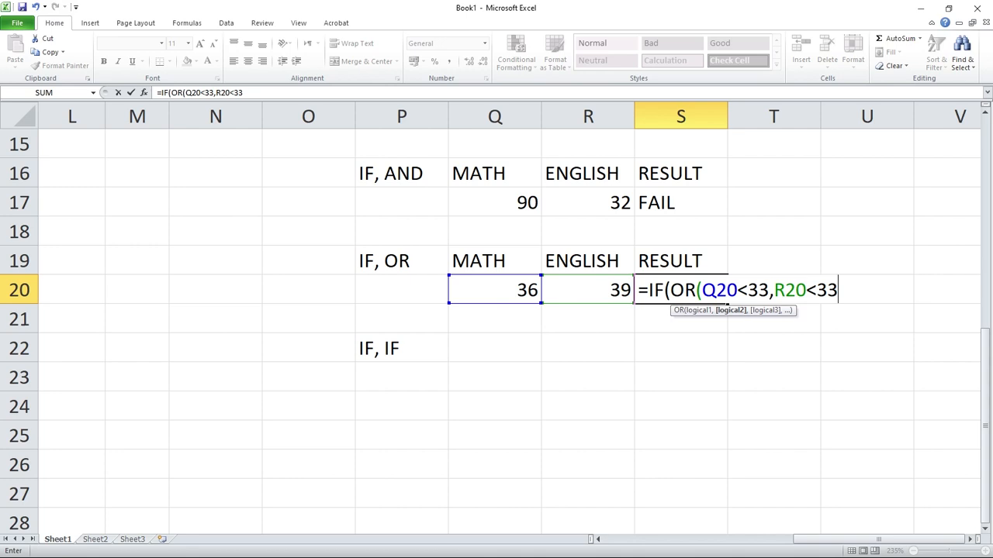
text())
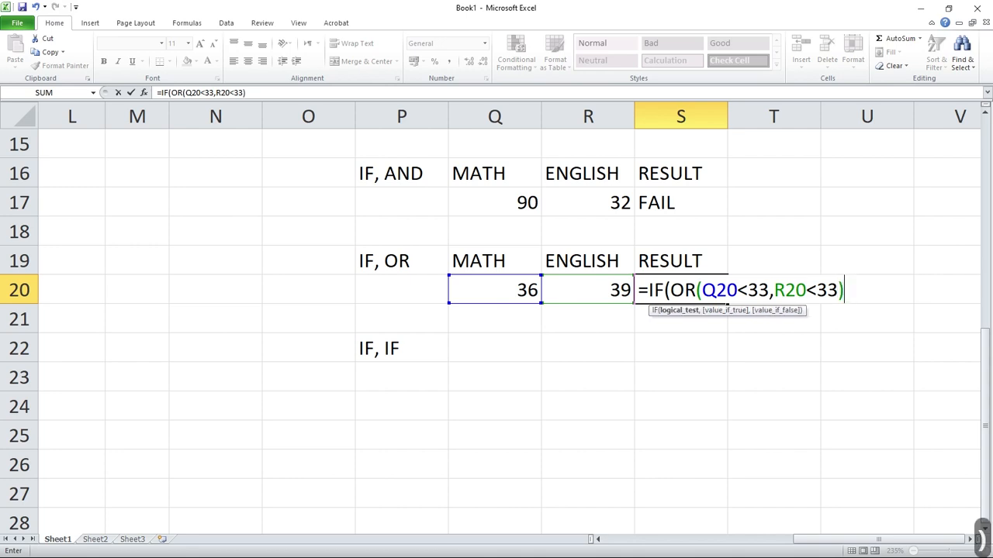
text(,)
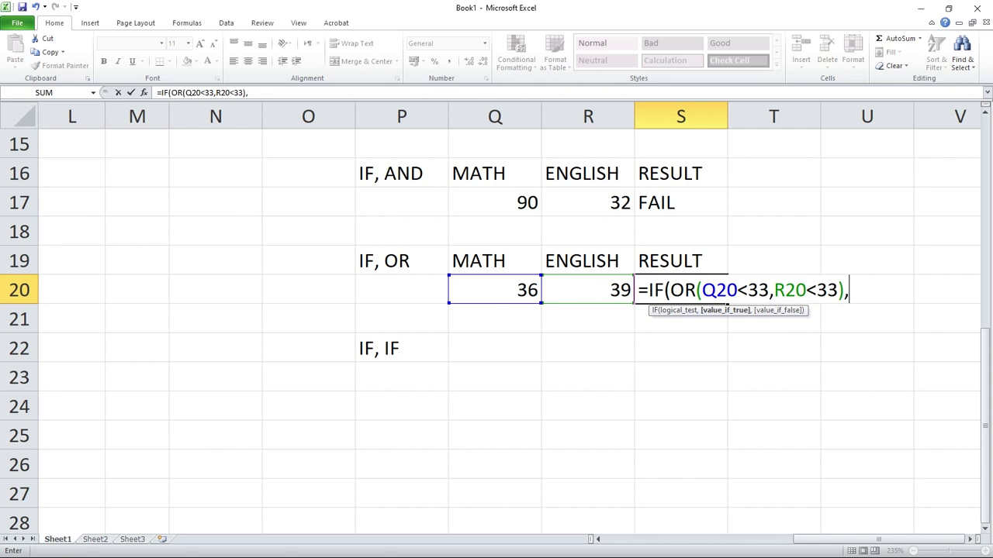
Complete the S20 formula to return "FAIL" when the test is true and "PASS" otherwise, accepting the closing-parenthesis correction.
text("f)
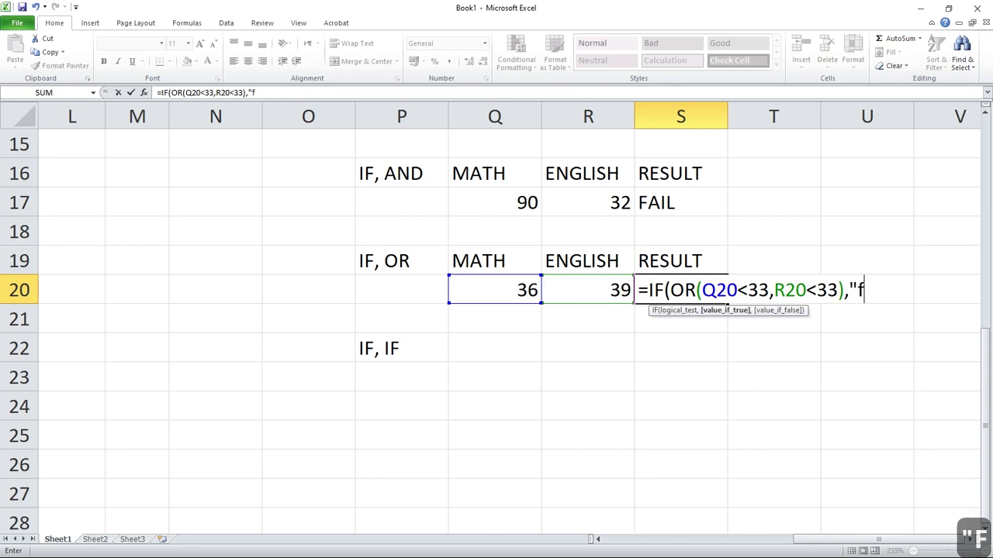
key(BackSpace)
text(FAIL)
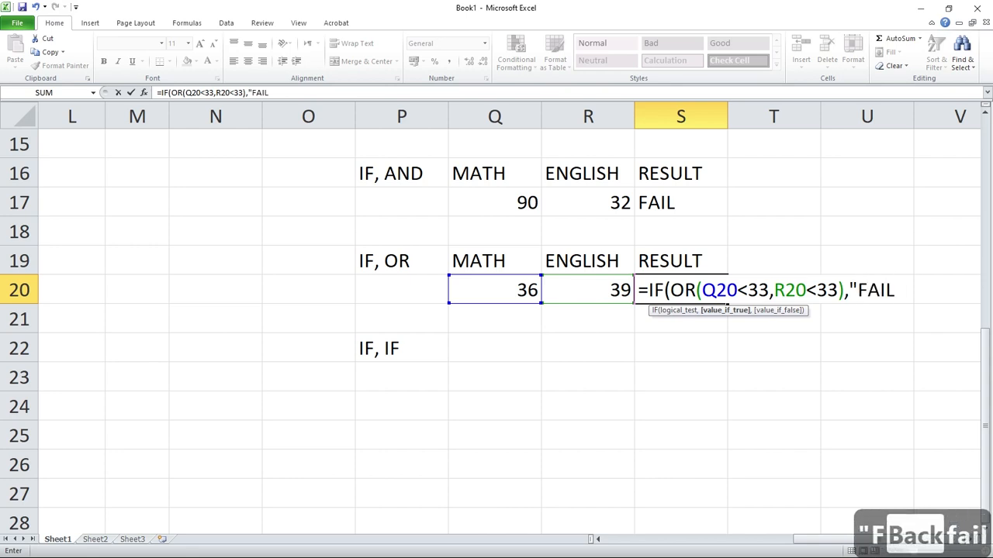
text(",)
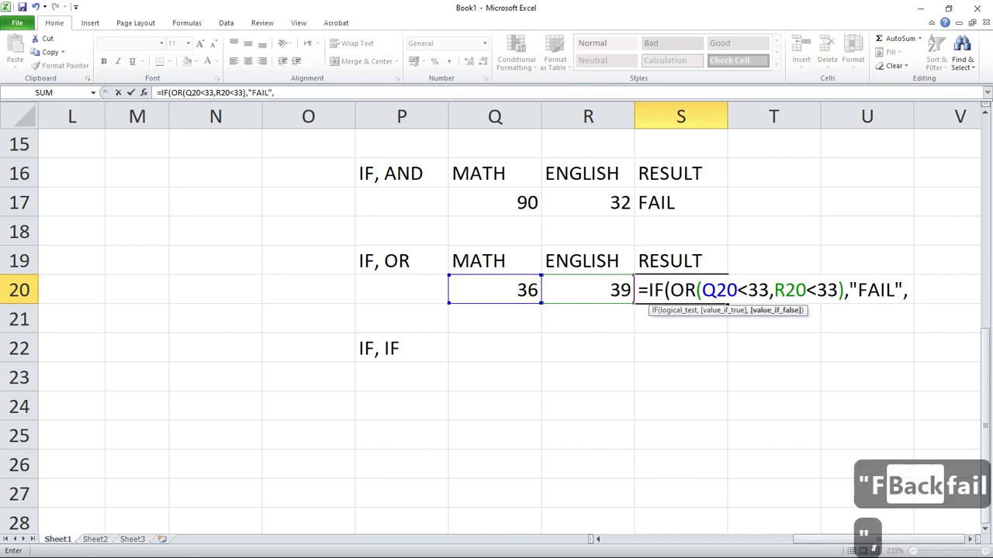
text(PASS)
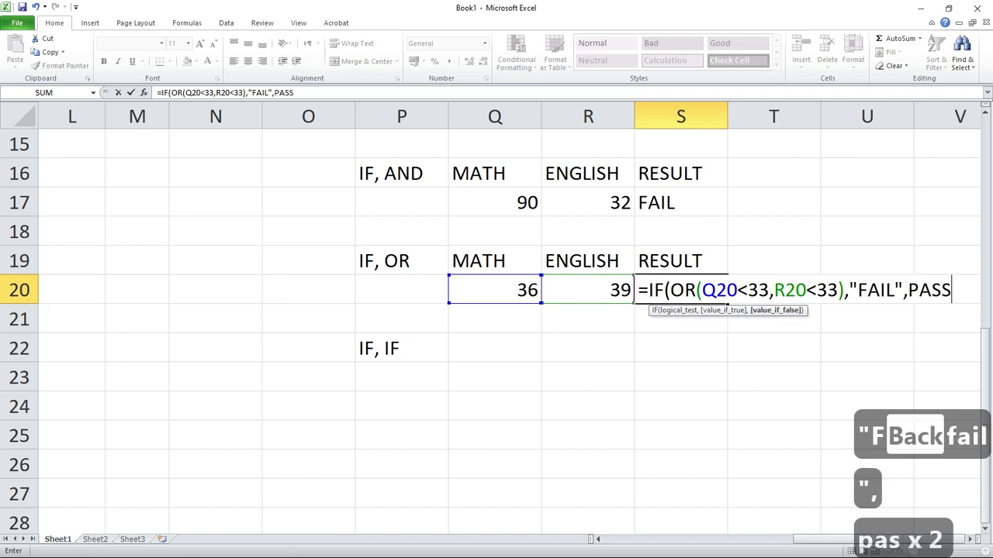
key(BackSpace)
key(BackSpace)
key(BackSpace)
key(BackSpace)
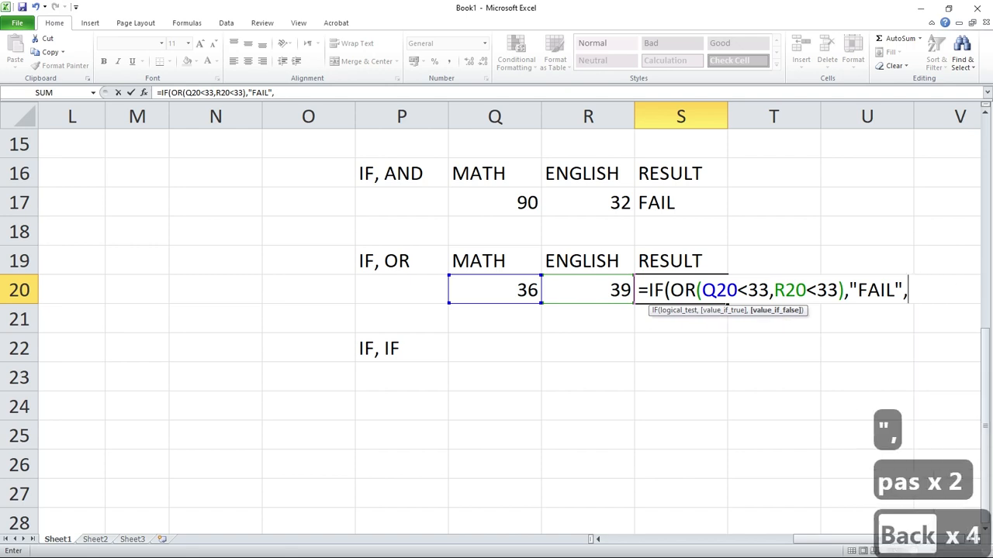
text("PASS")
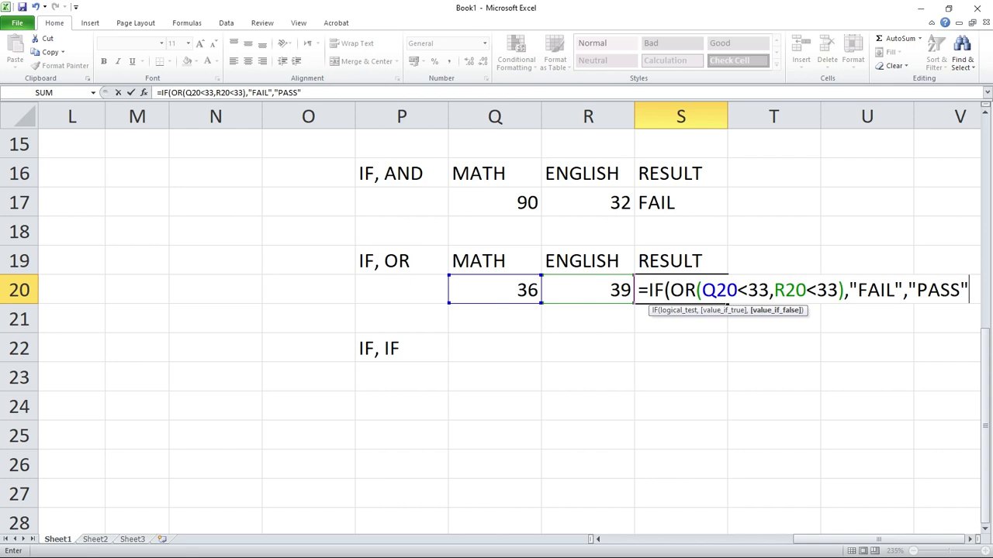
key(Return)
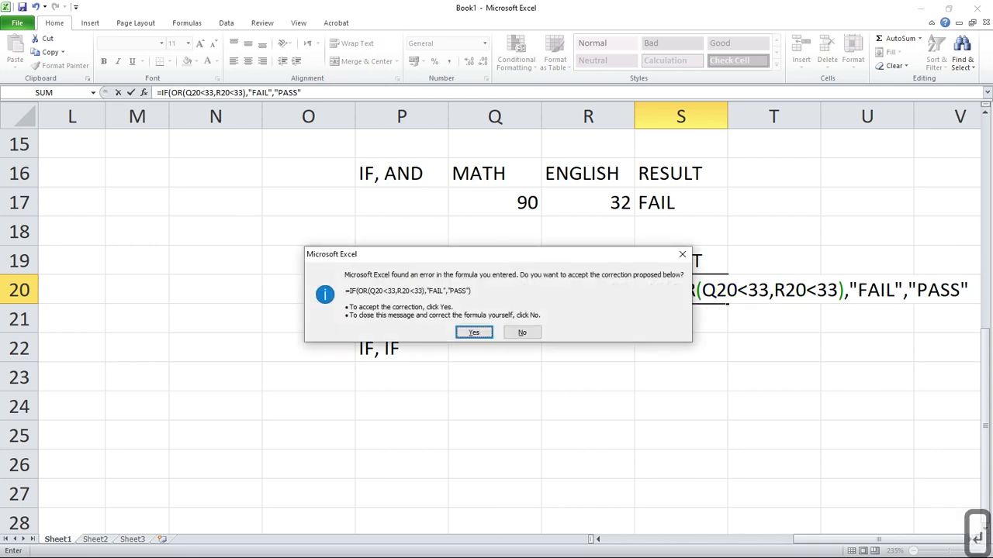
key(Return)
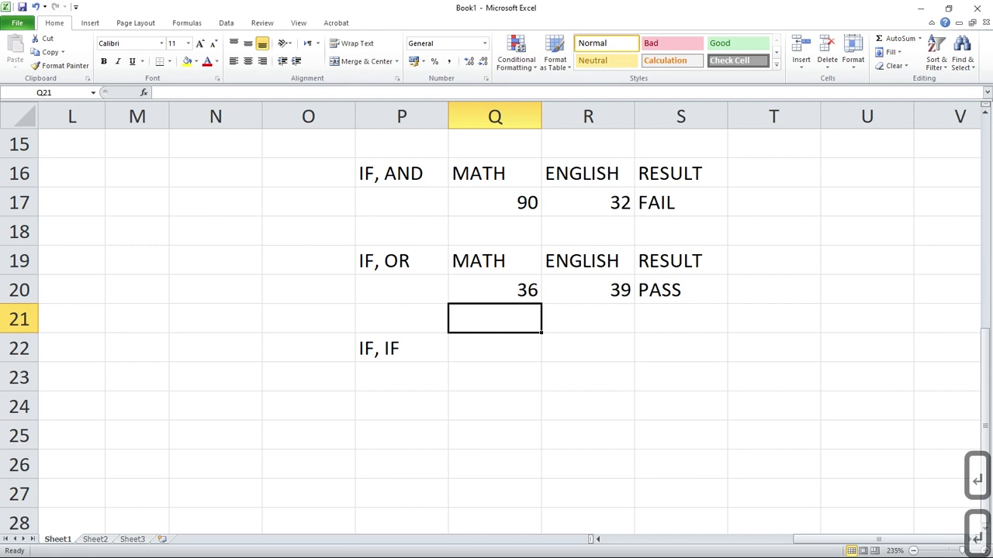
Test the IF, OR formula by changing the English mark in R20 to 25.
key(Right)
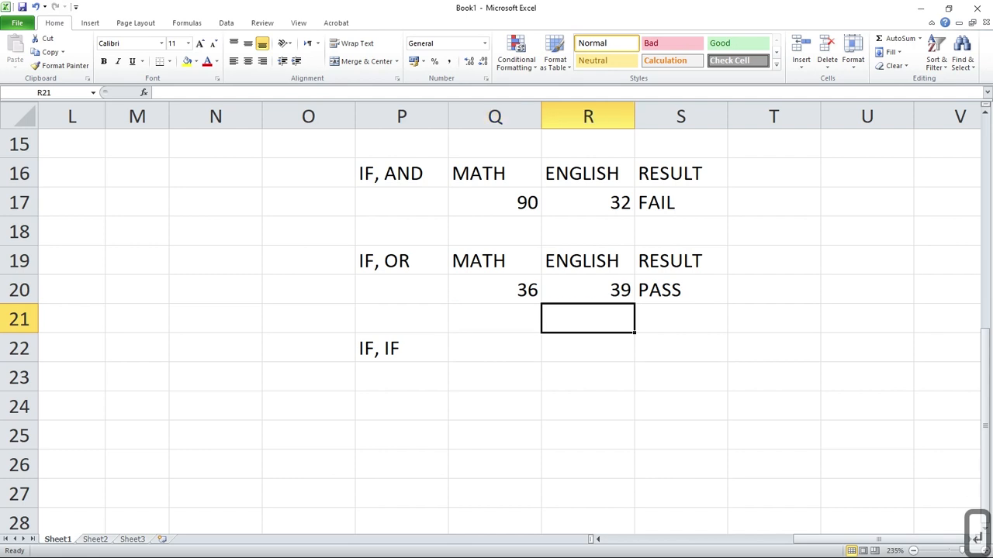
key(Up)
key(F2)
key(Home)
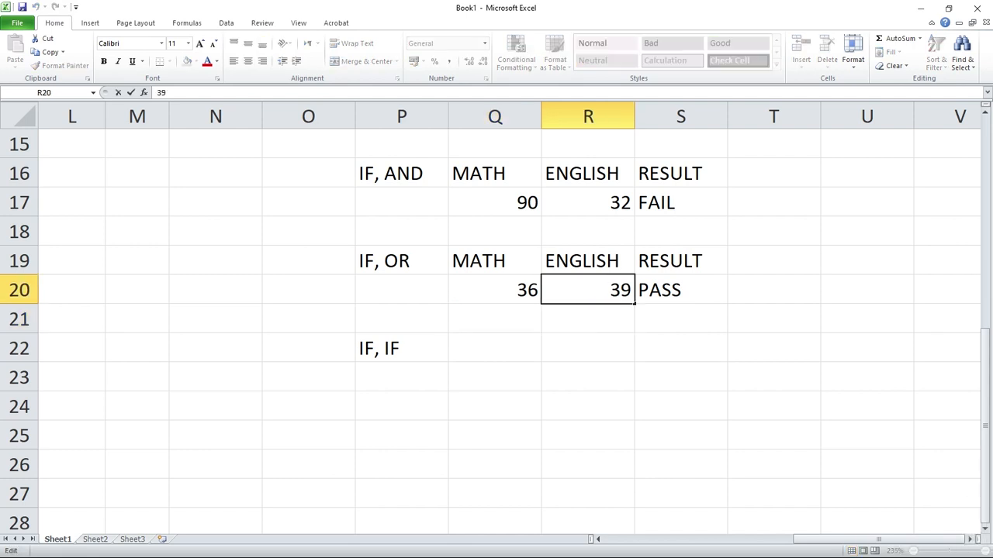
key(shift+End)
text(25)
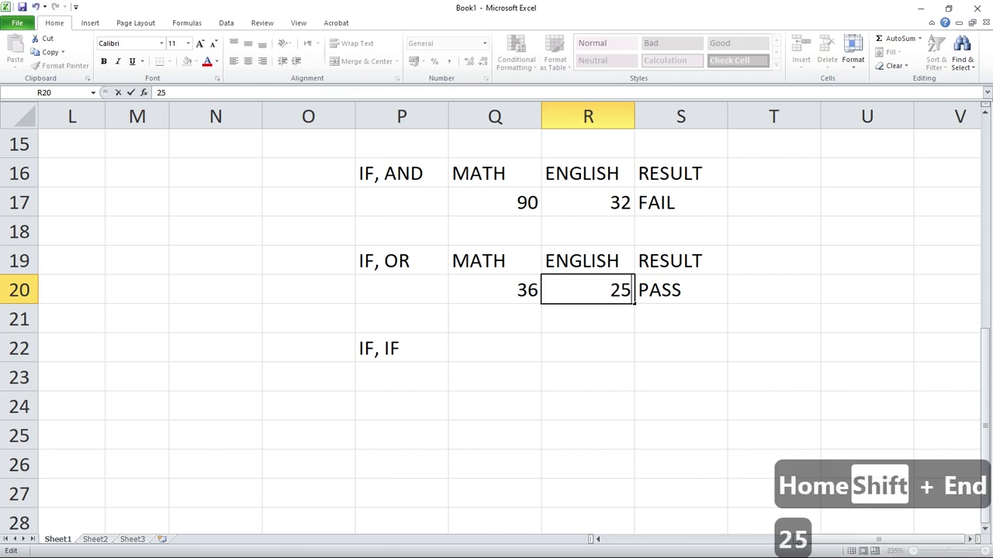
key(Return)
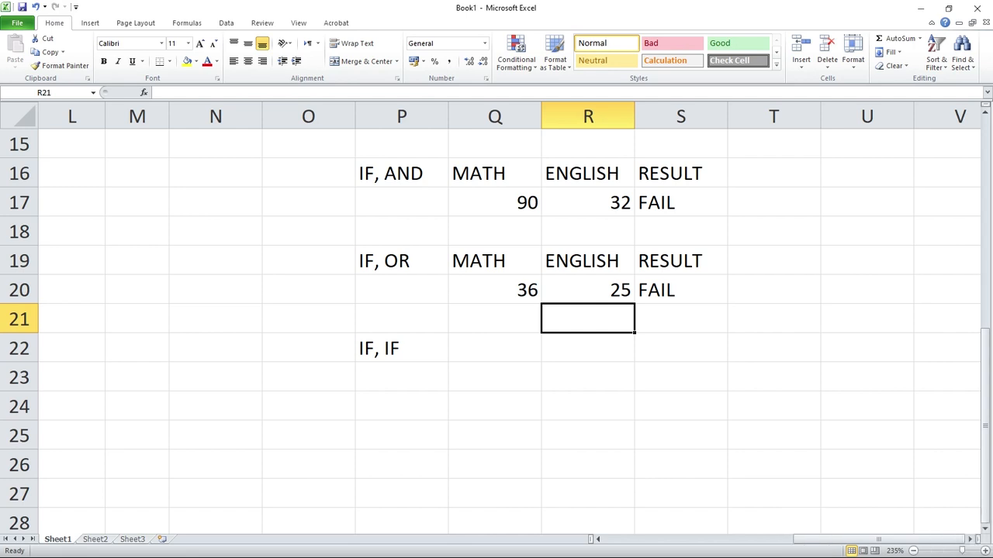
Compare the IF, AND and IF, OR examples and set the English mark in R20 to 35.
drag(401, 173, 682, 203)
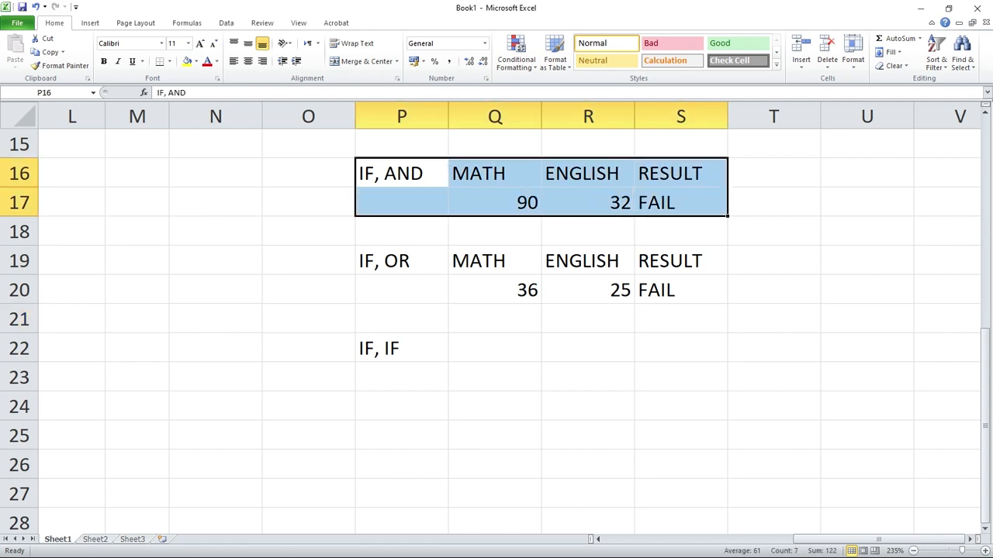
drag(402, 262, 682, 290)
double_click(620, 290)
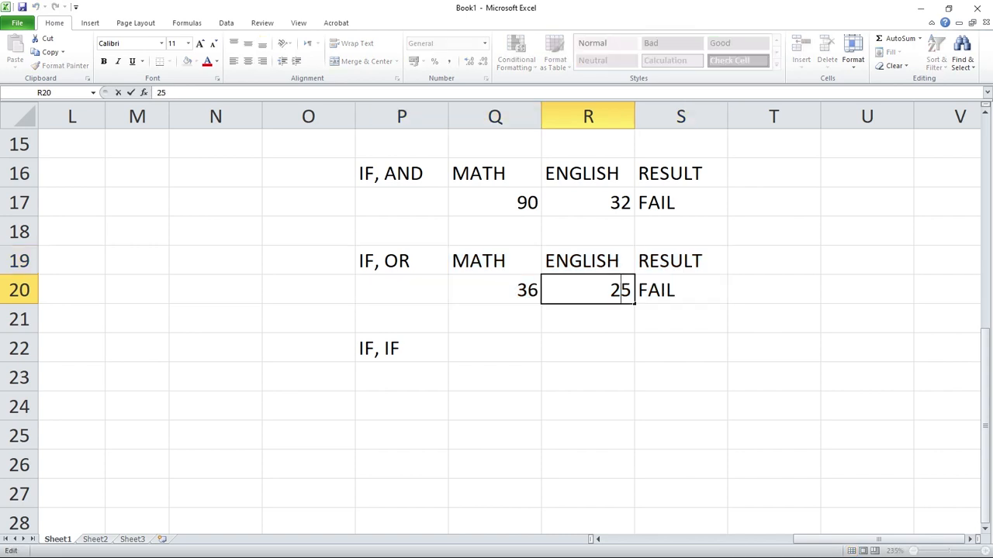
key(Home)
key(shift+End)
text(35)
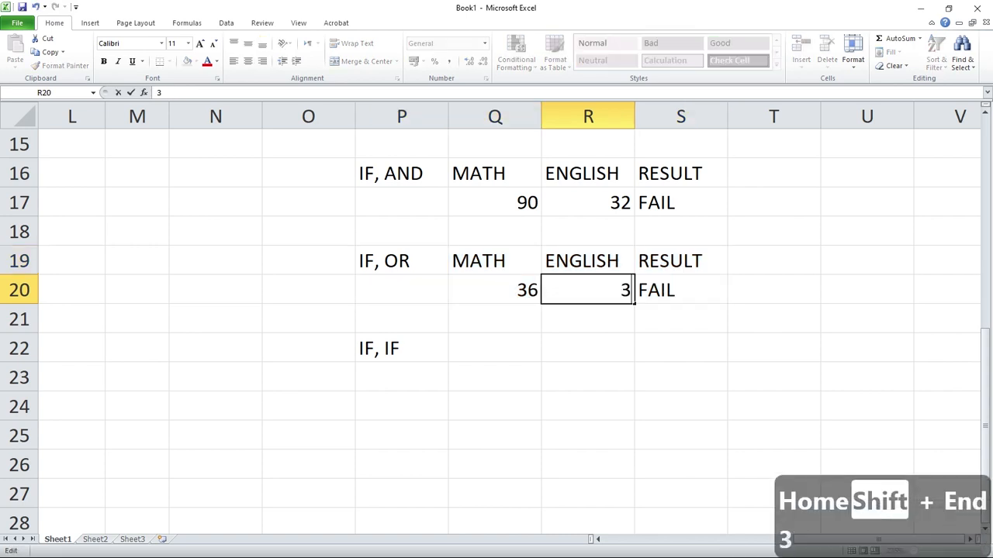
key(Return)
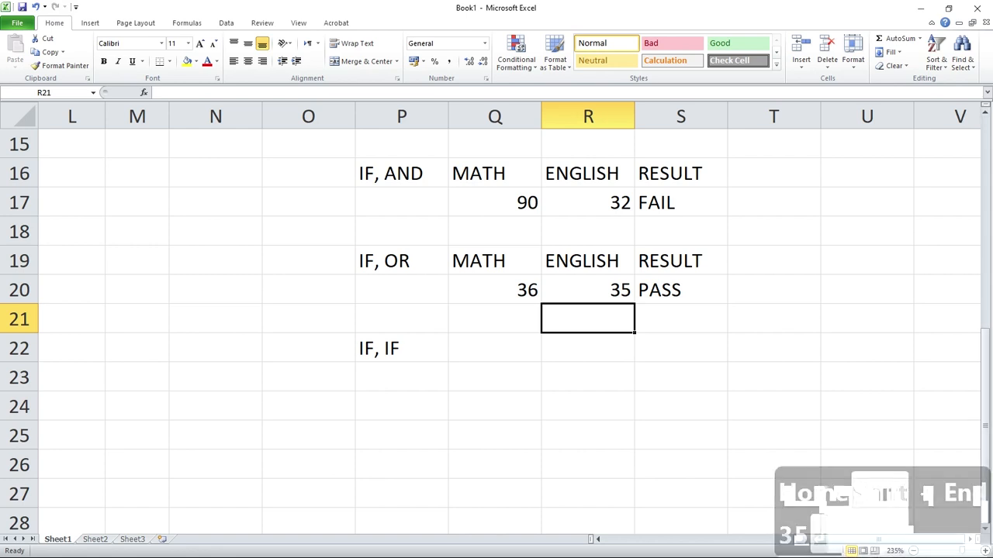
Start the Result formula in L2 with an AND test nested inside an IF function: =IF(AND(.
scroll(497, 318, down, 1)
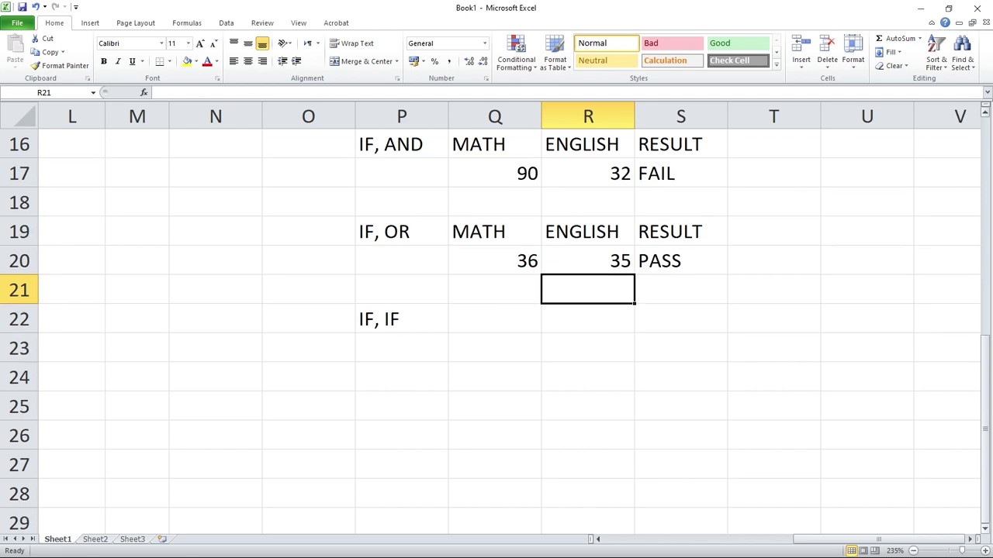
click(402, 318)
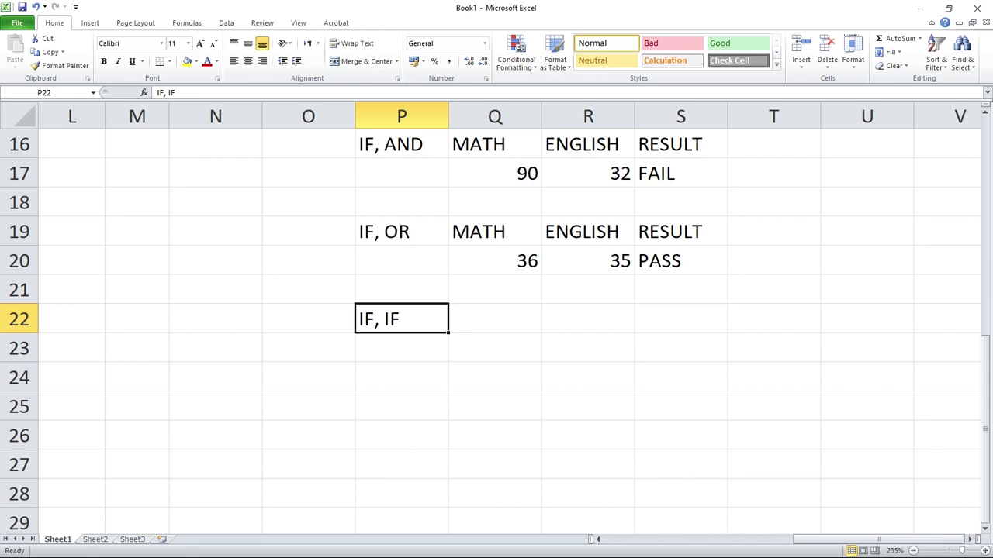
scroll(510, 329, up, 2)
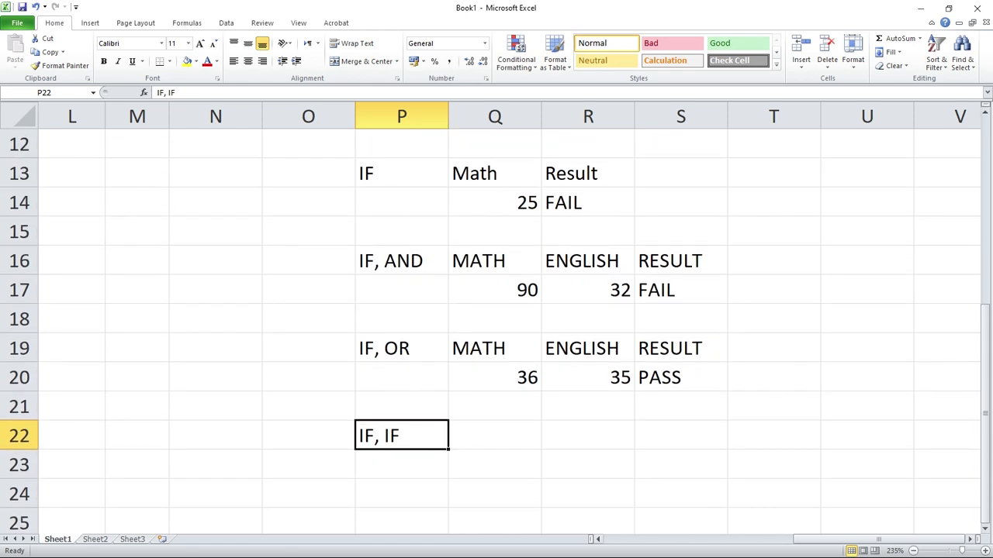
scroll(497, 318, left, 5)
scroll(497, 318, left, 2)
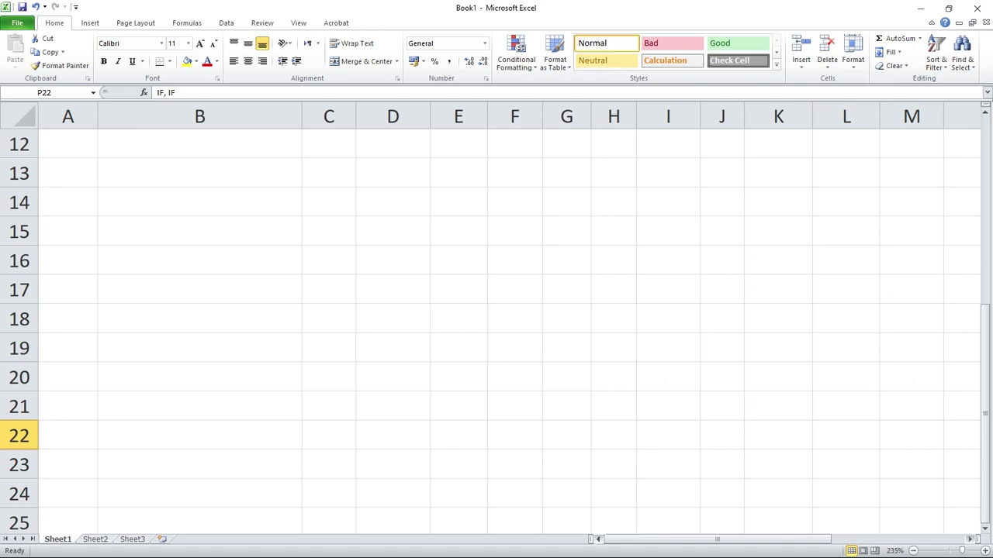
scroll(496, 318, up, 4)
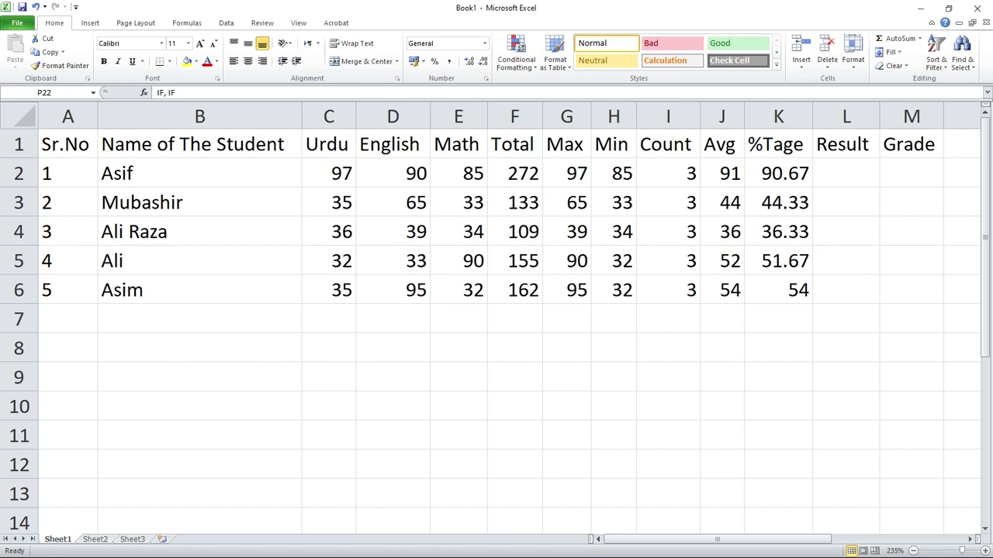
click(846, 173)
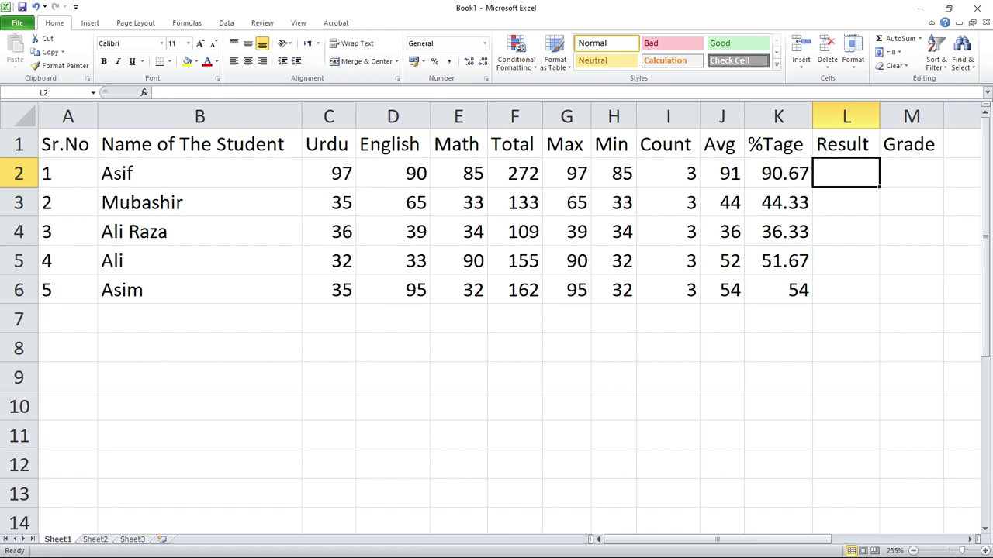
key(F2)
text(=IF)
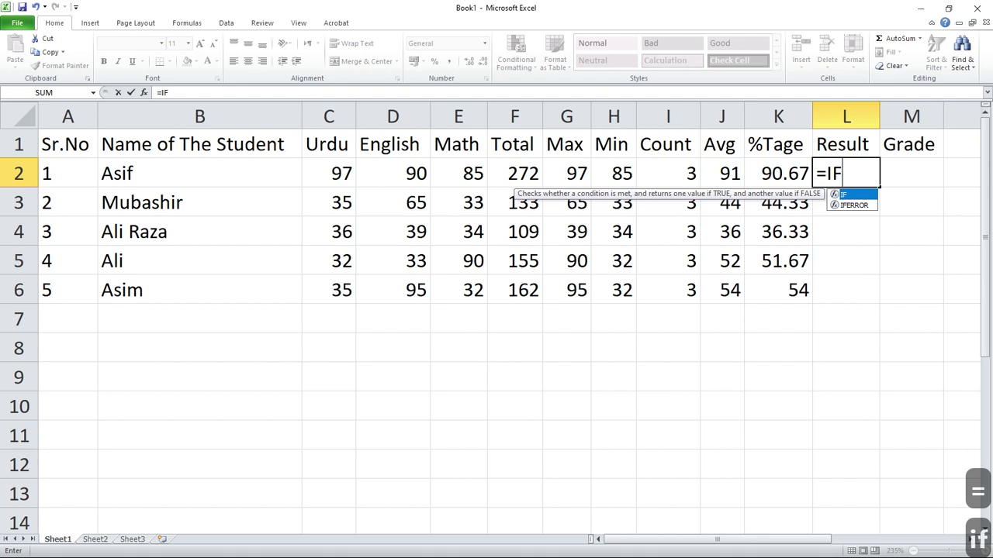
text(AND)
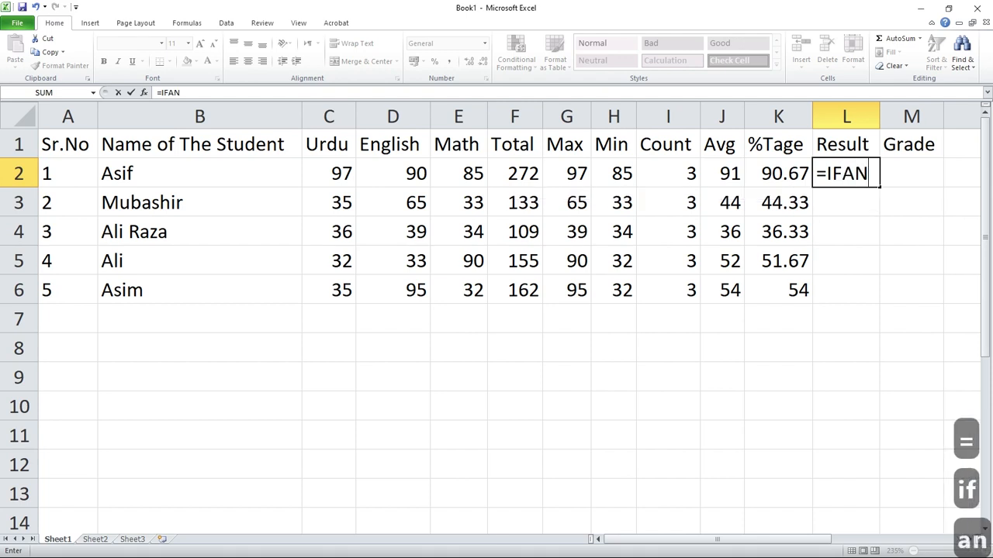
key(BackSpace)
key(BackSpace)
key(BackSpace)
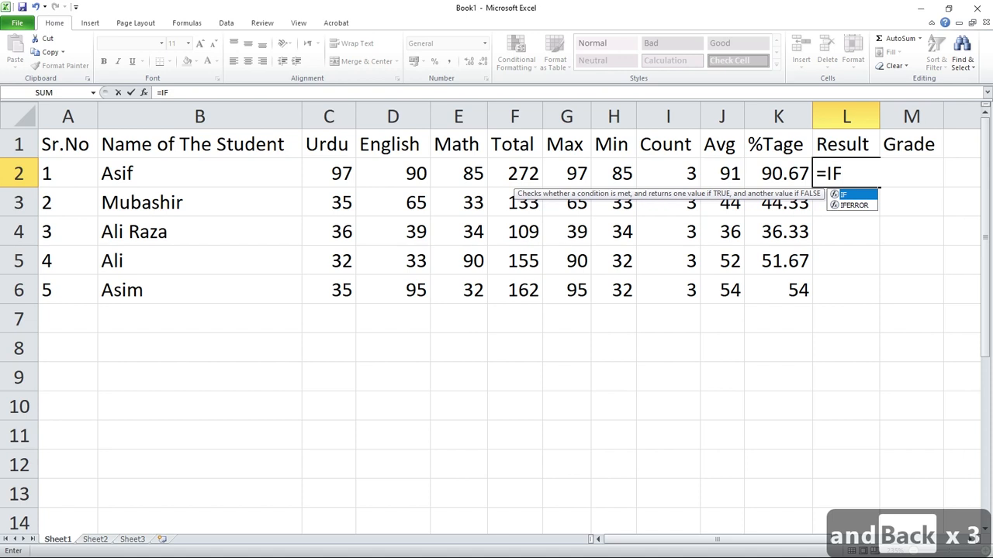
text(()
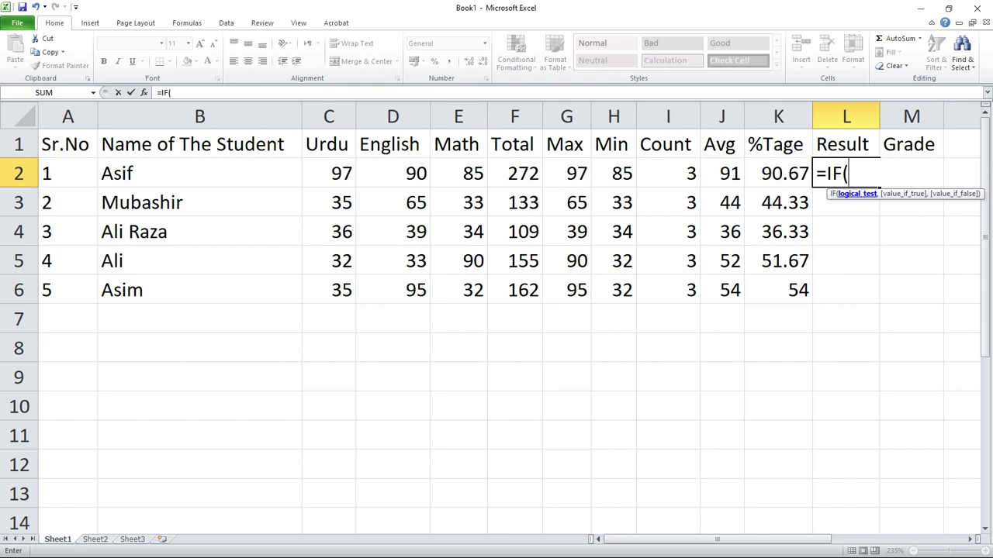
text(AND)
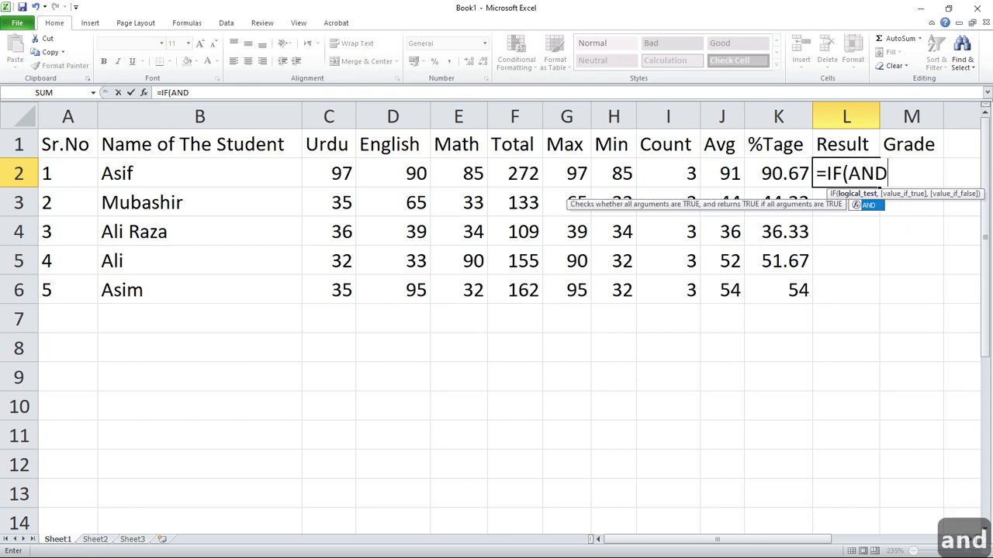
text(()
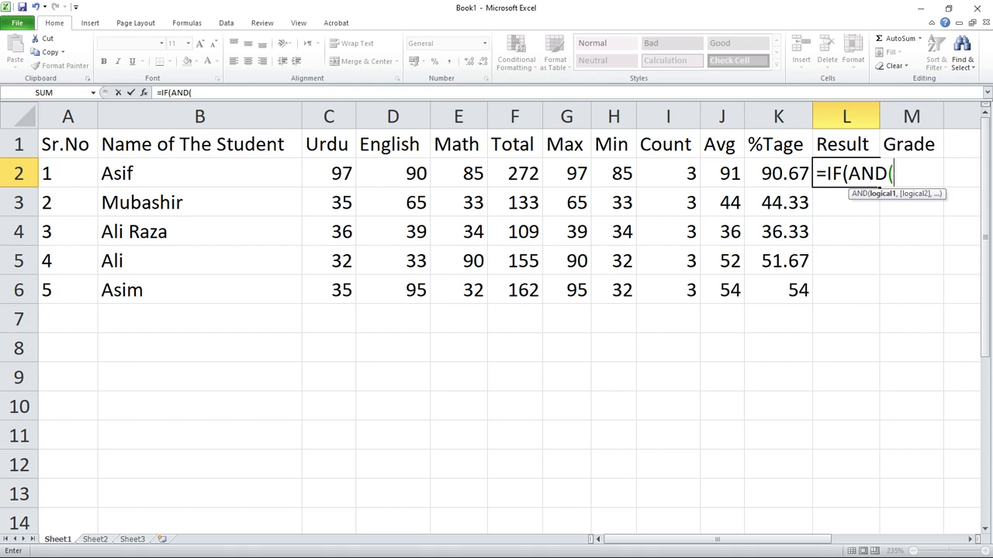
Add the Urdu mark condition C2>=33 as the first AND test in the L2 formula.
click(329, 173)
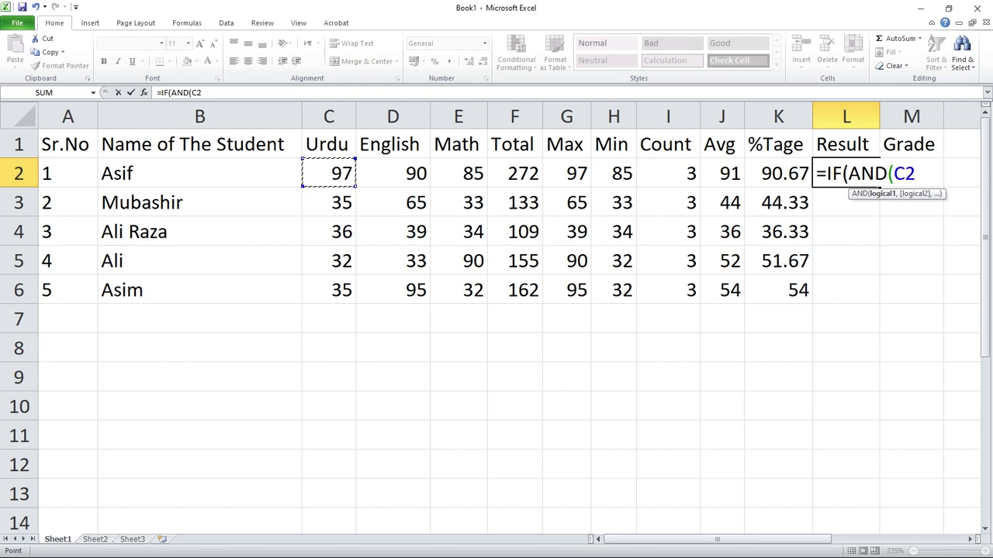
double_click(970, 539)
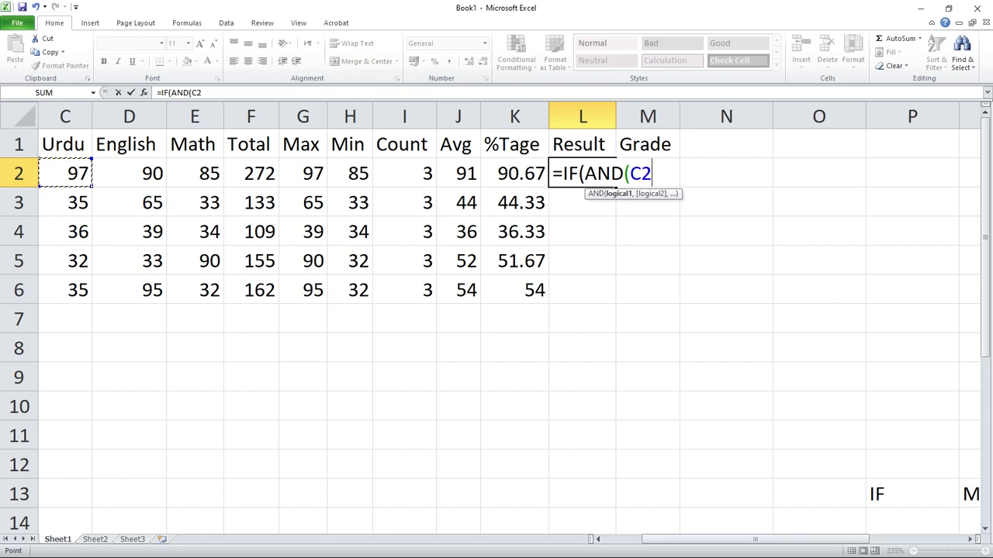
text(>=)
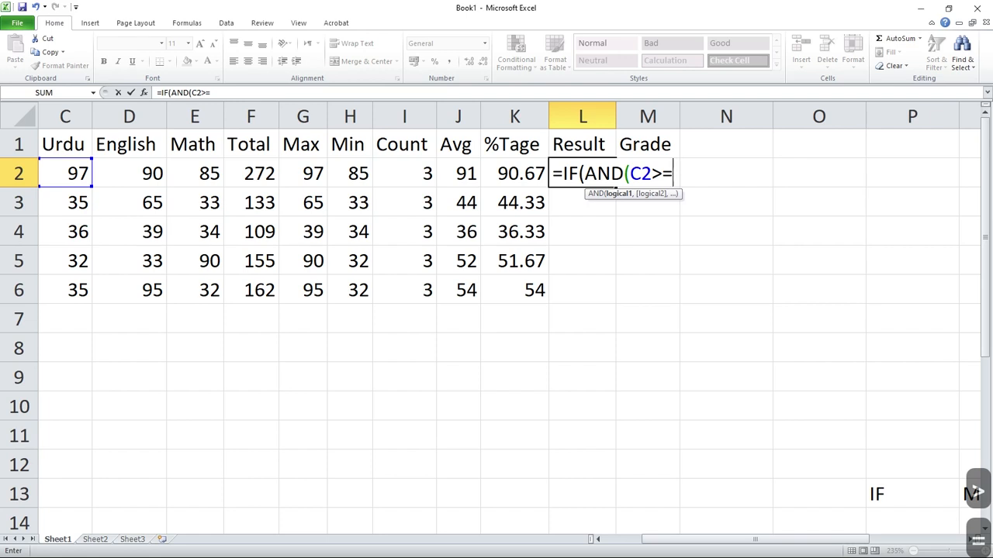
text(33)
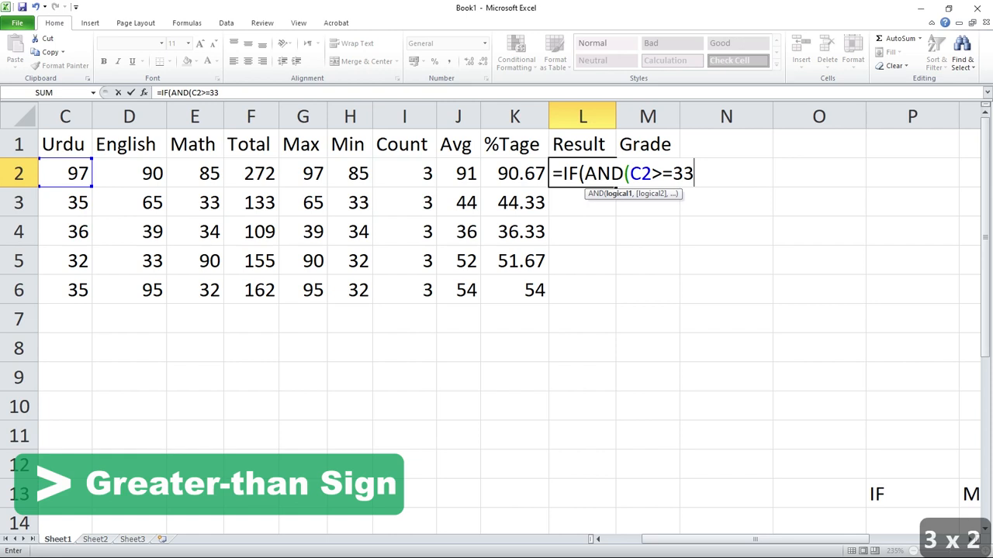
text(,)
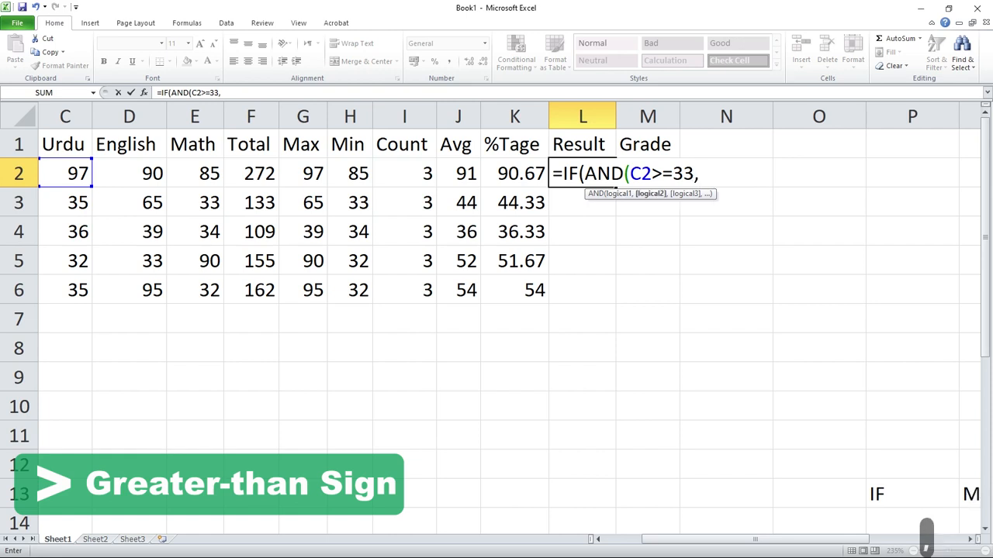
Add the English mark condition D2>=33 as the second AND test and continue editing the L2 formula.
click(130, 173)
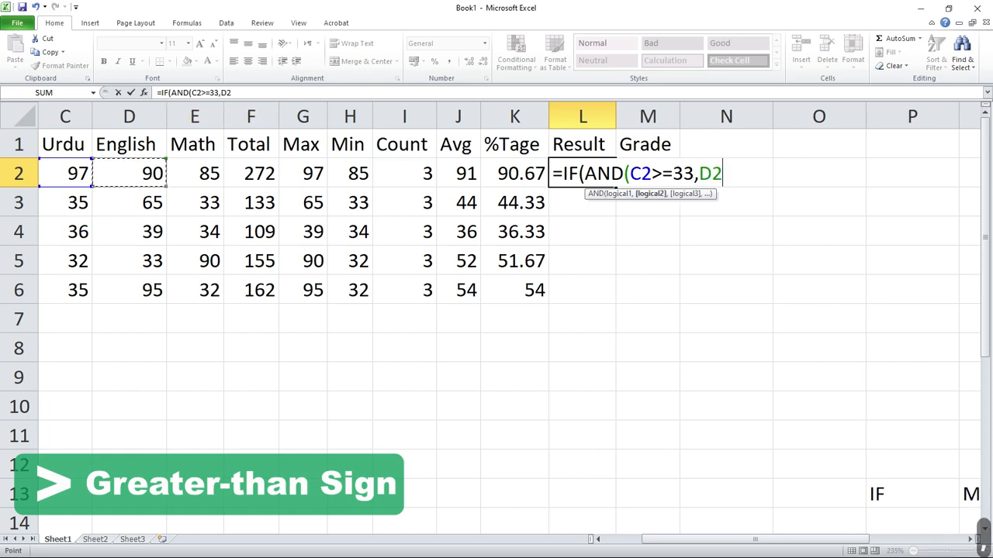
text(>)
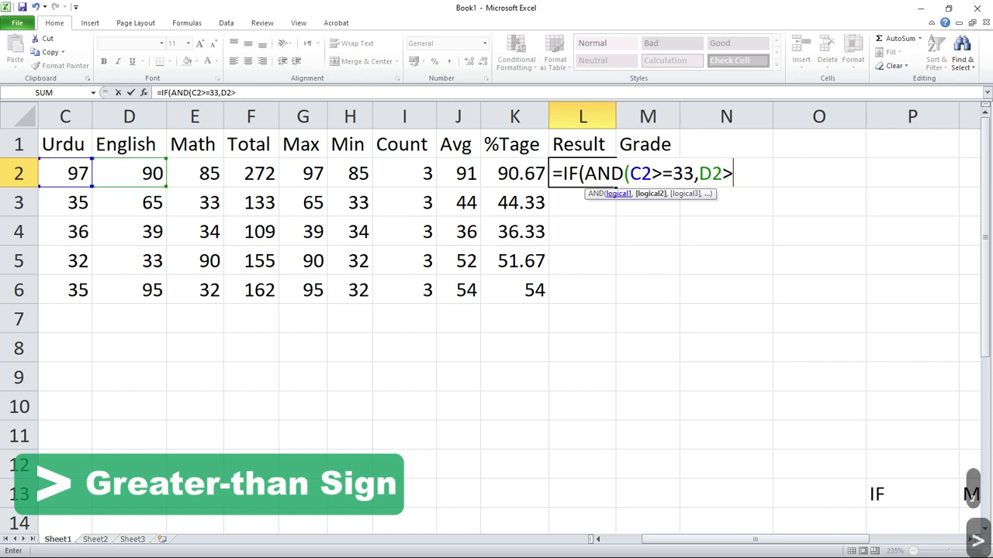
text(=33)
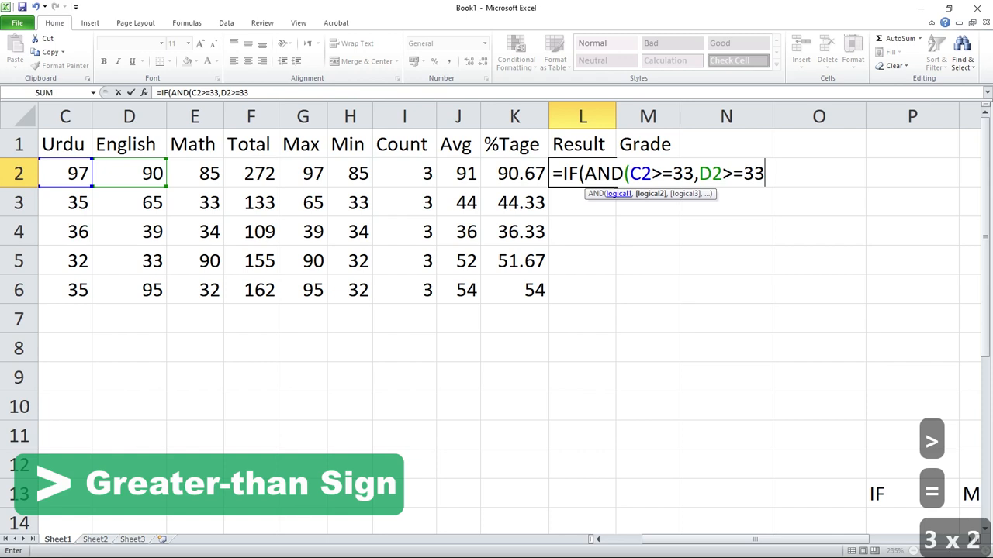
key(Return)
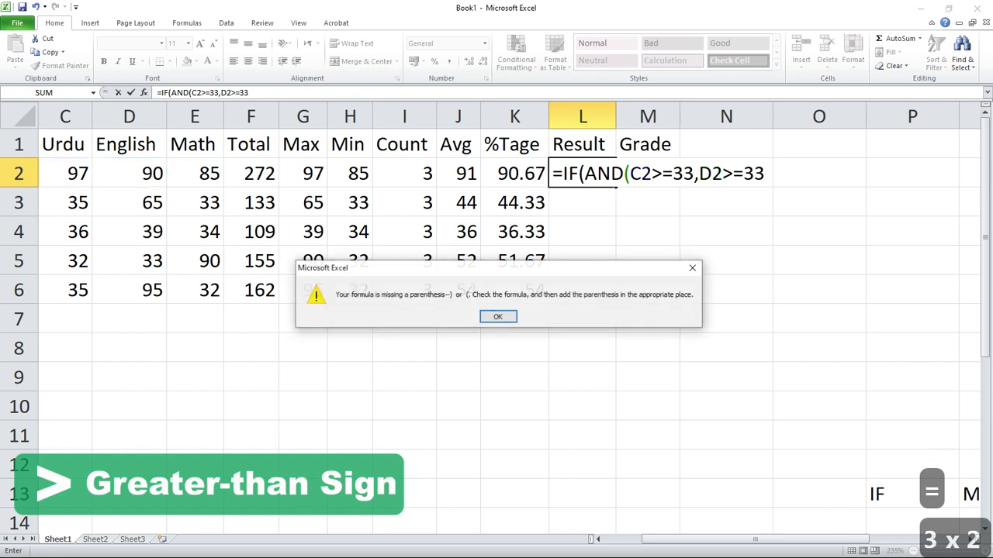
click(693, 269)
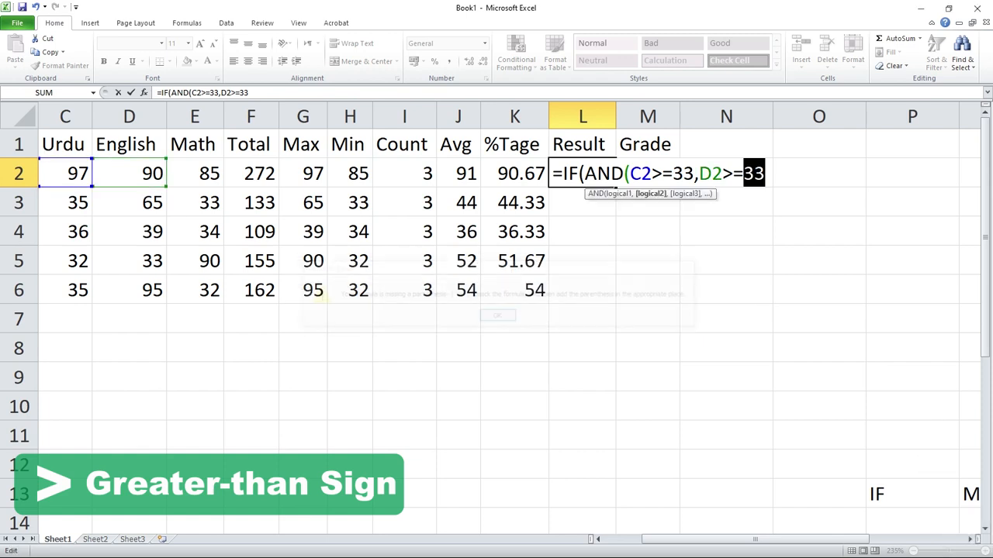
click(754, 174)
key(End)
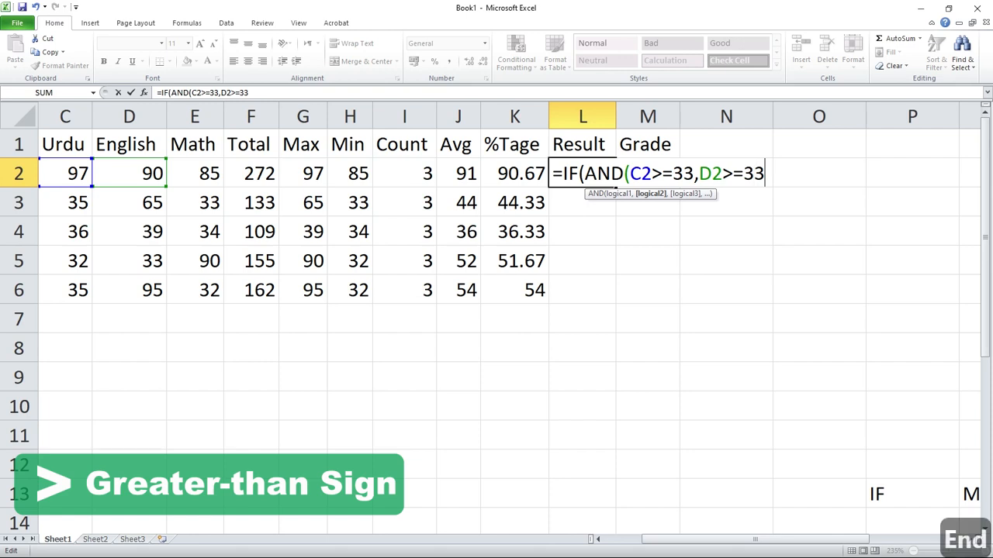
Add the Math mark condition E2>=33 as the third test and close the AND function in the L2 formula.
text(,)
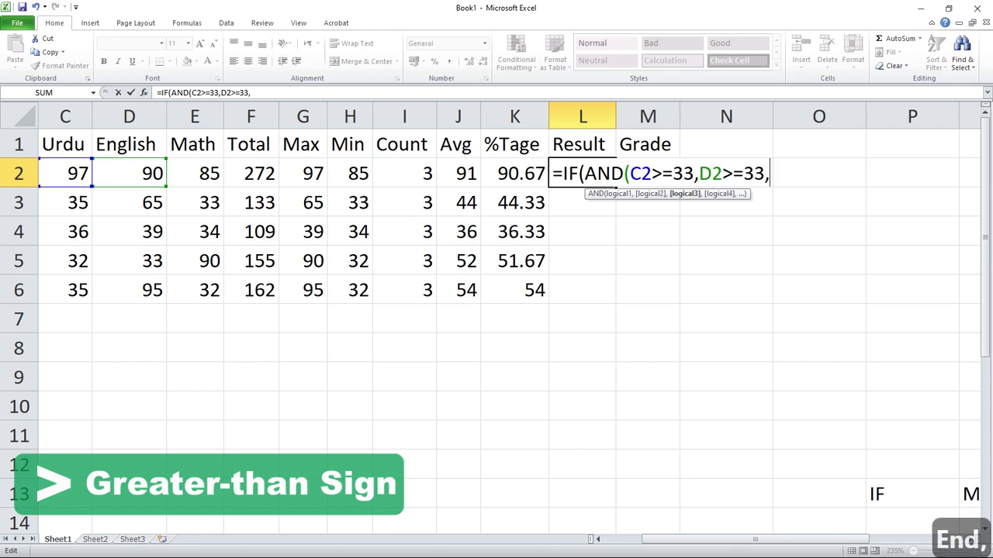
click(194, 174)
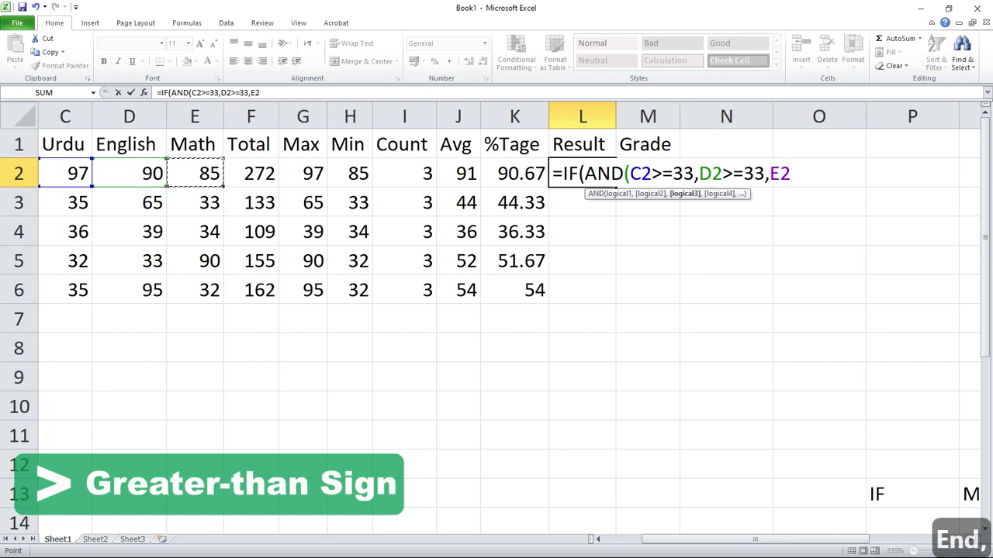
text(>=33)
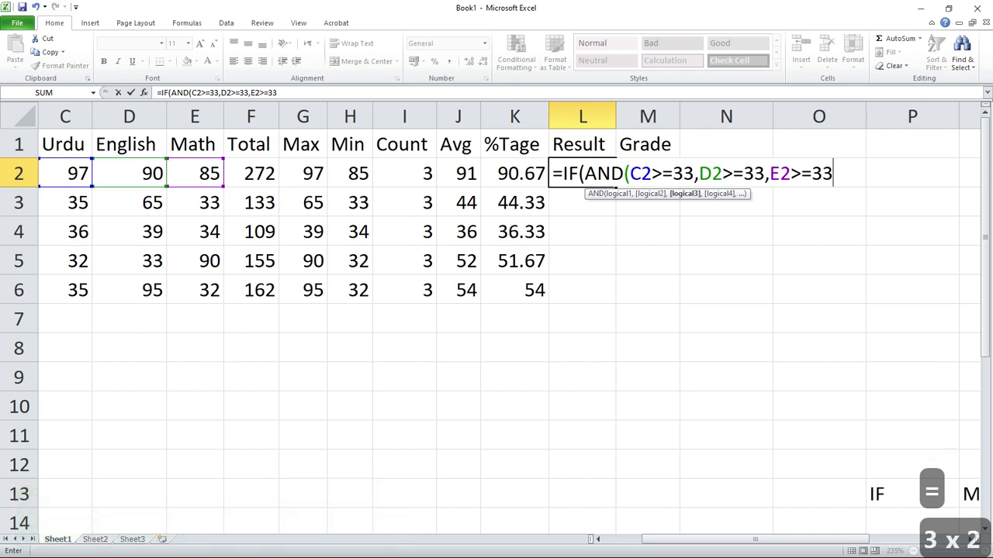
text(),)
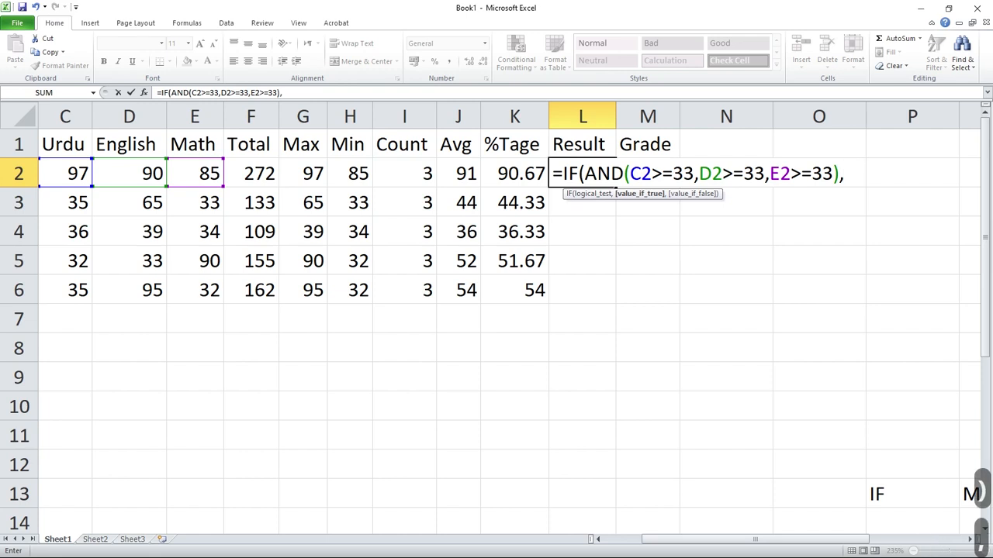
text(")
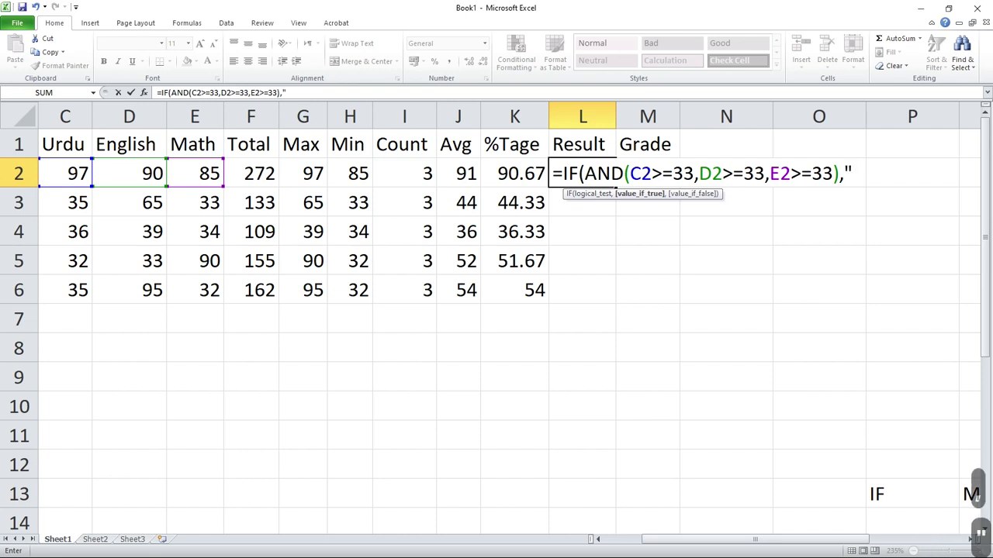
text(PASS)
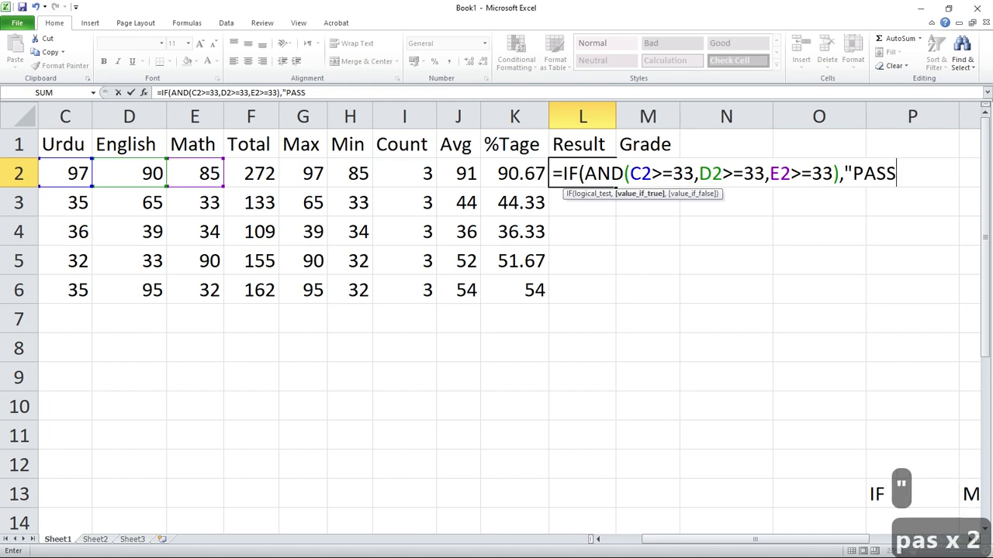
text(",FAIL)
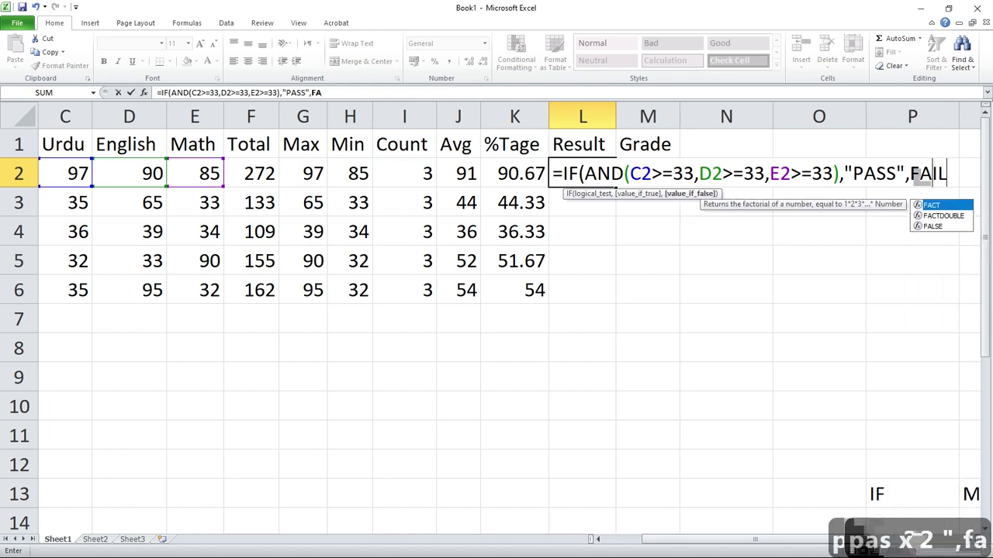
Complete the L2 formula to return "PASS" when all tests are true and "FAIL" otherwise, accepting the closing-parenthesis correction.
key(BackSpace)
key(BackSpace)
key(BackSpace)
key(BackSpace)
text("FAIL")
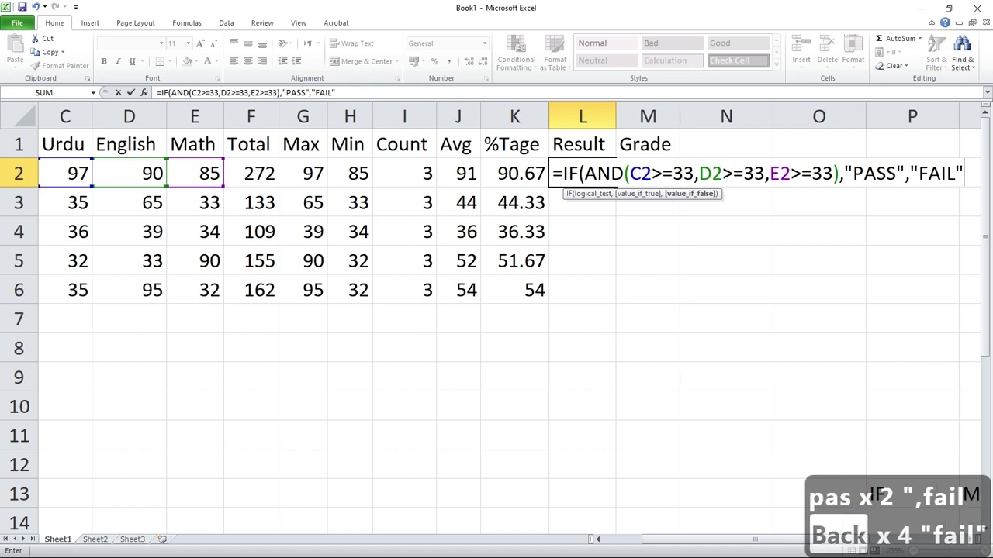
key(Return)
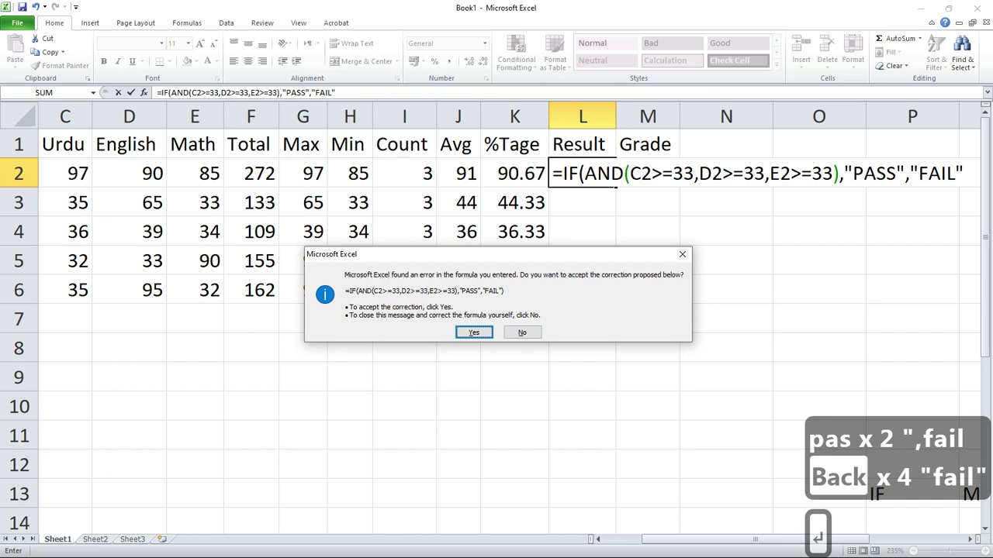
key(Return)
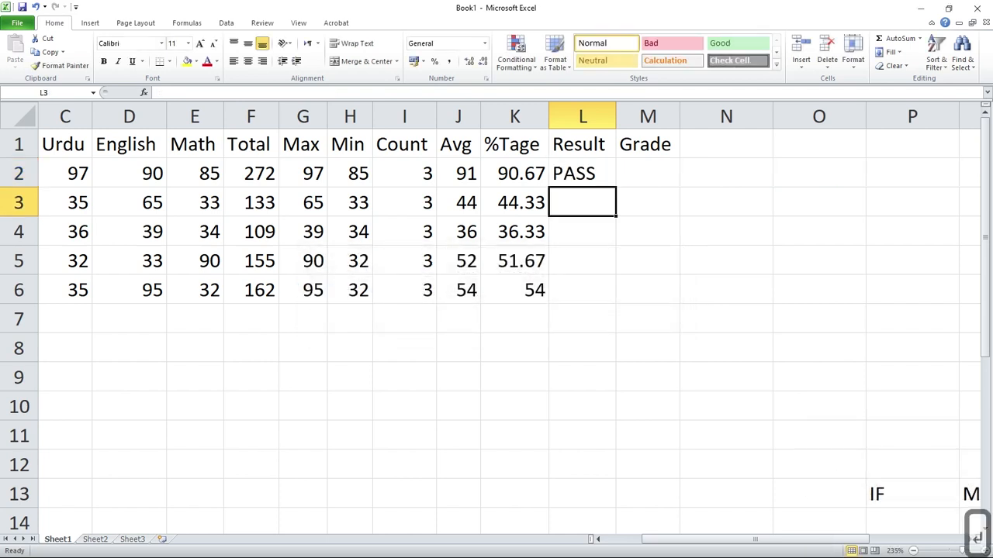
Fill the Result formula from L2 down to L6 for all the students.
click(582, 173)
drag(616, 187, 608, 291)
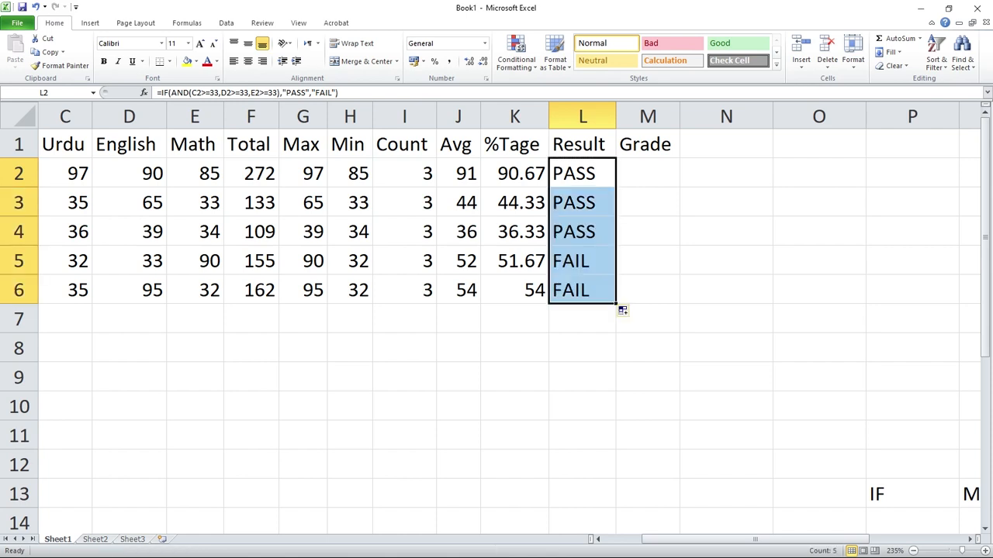
click(647, 319)
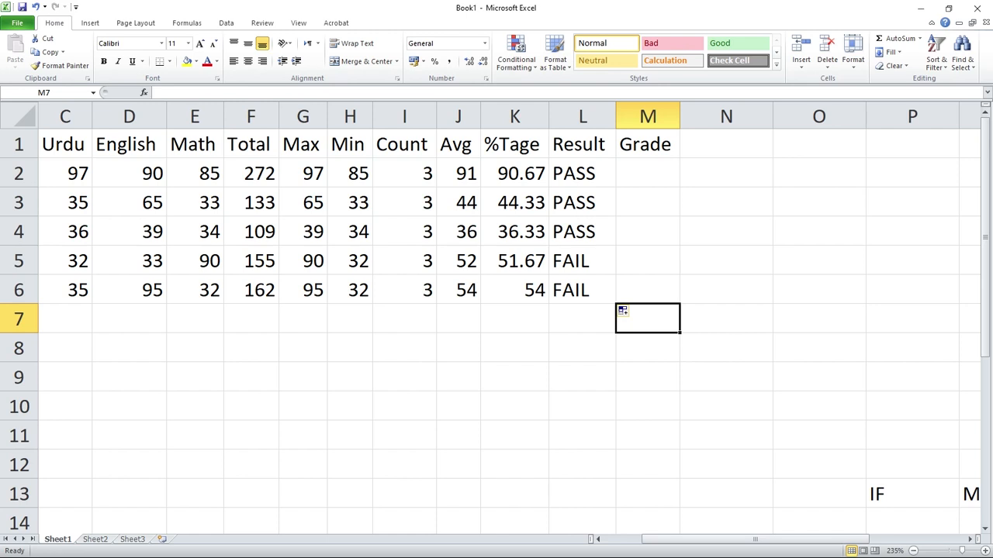
Start an IF formula in Grade cell M2 that tests whether the Result in L2 equals "FAIL".
click(648, 173)
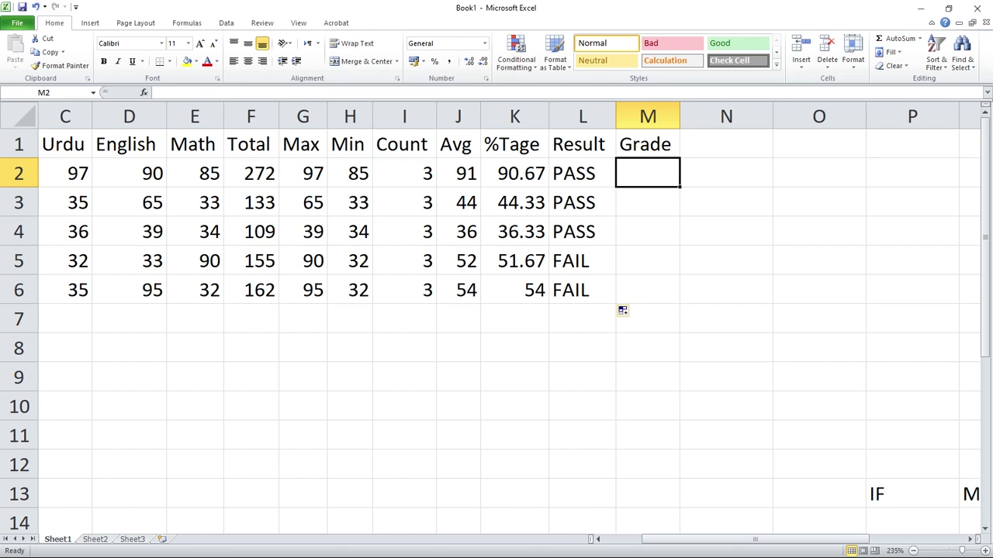
key(F2)
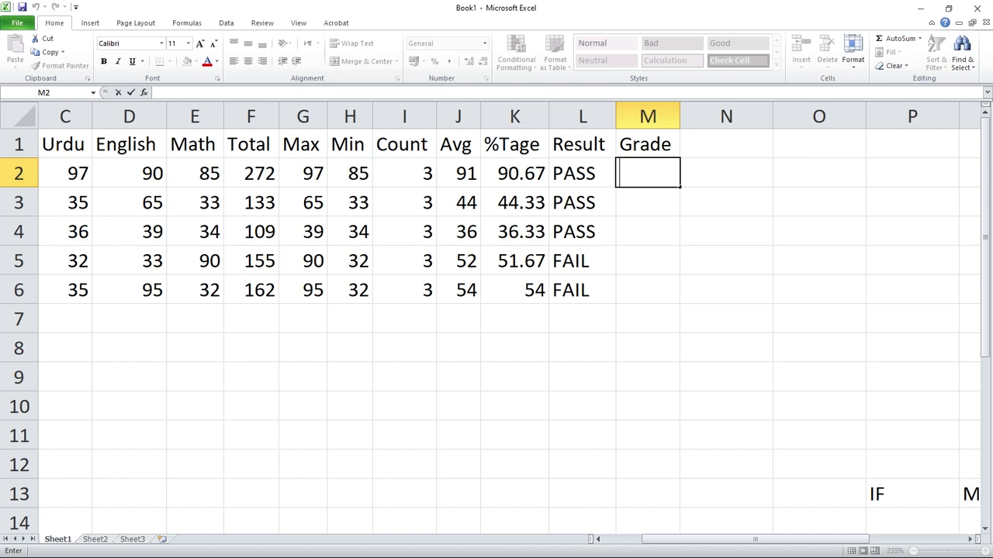
text(=)
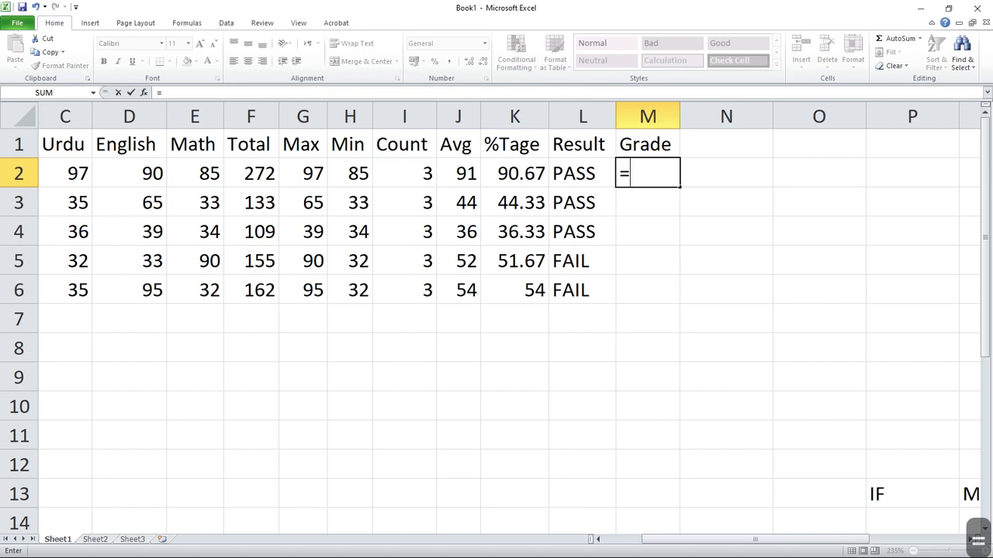
text(IF)
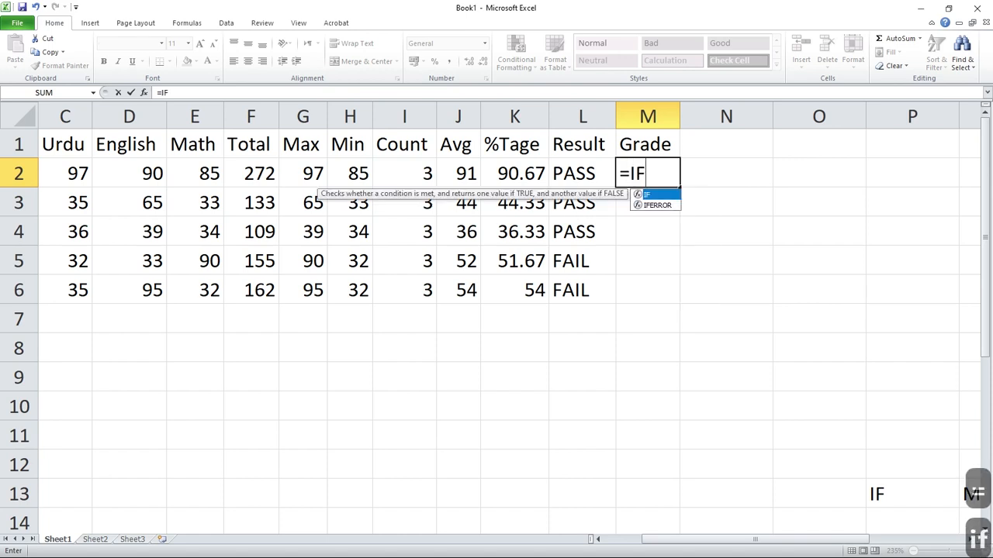
text(()
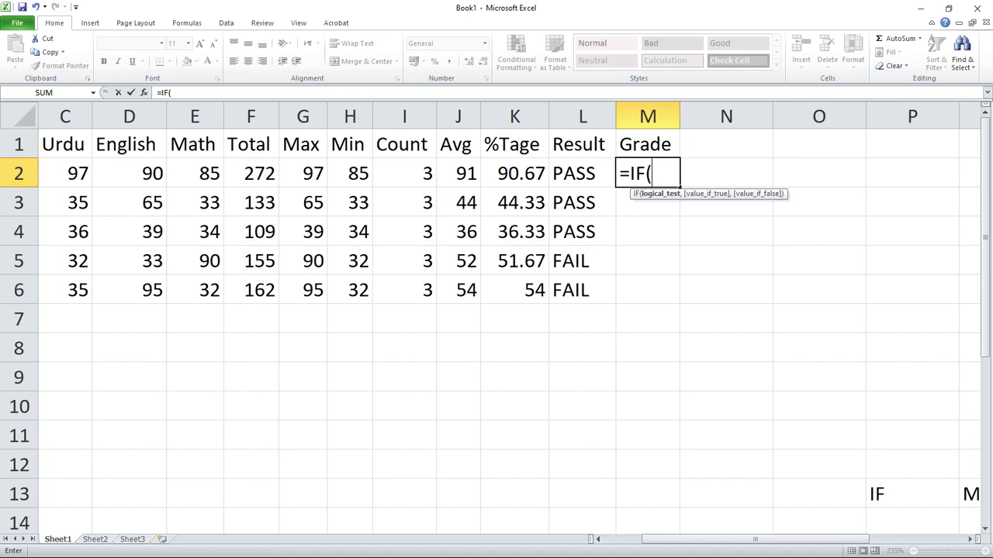
key(Left)
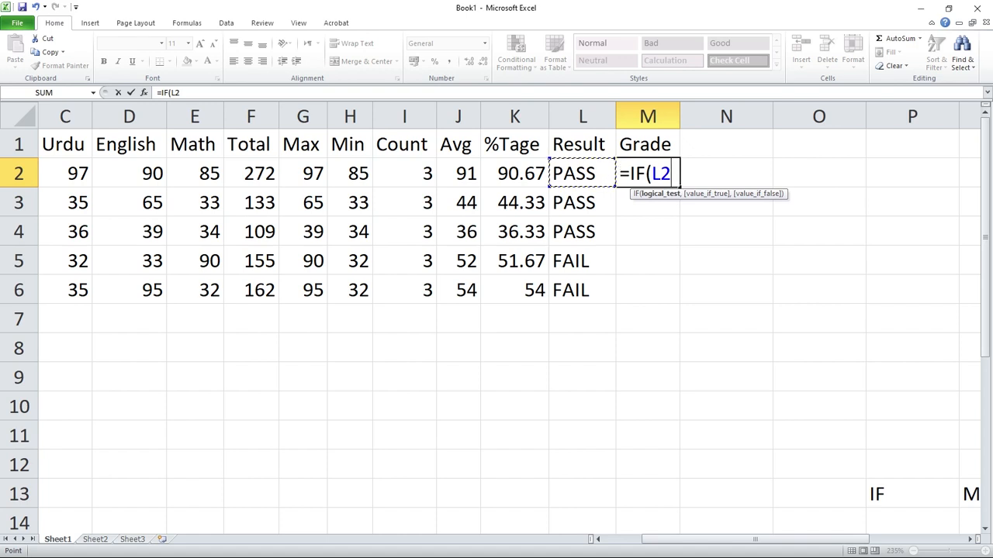
text(=)
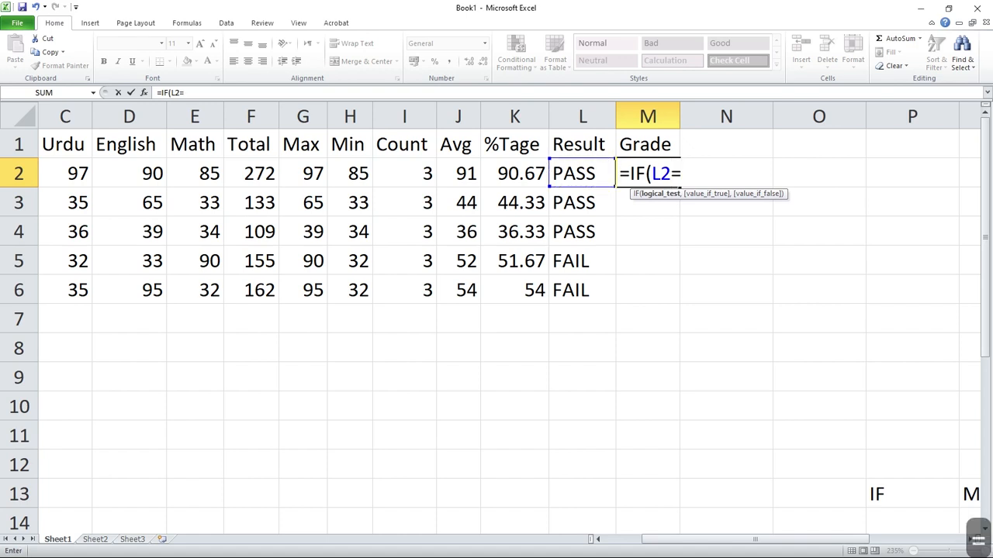
text(")
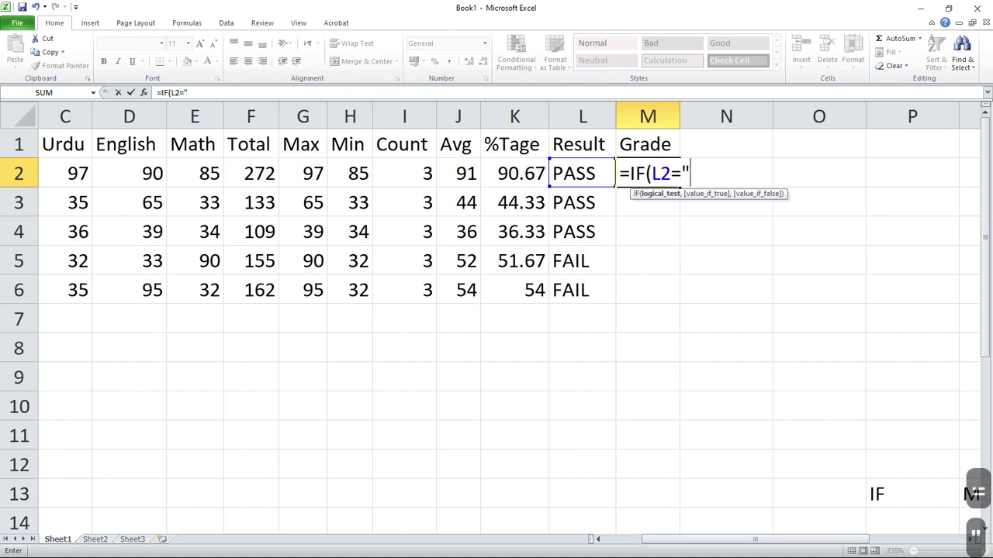
text(FAIL)
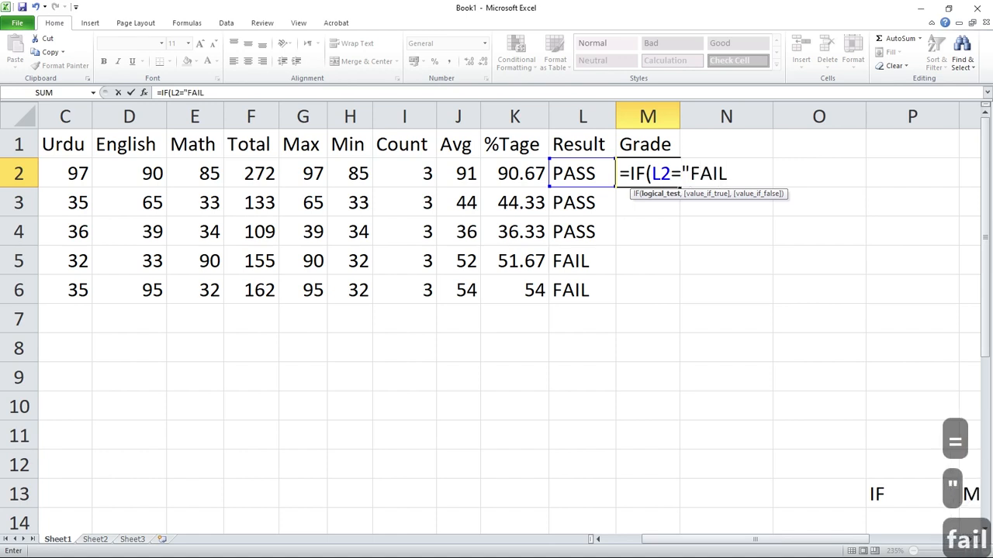
text(",FAIL)
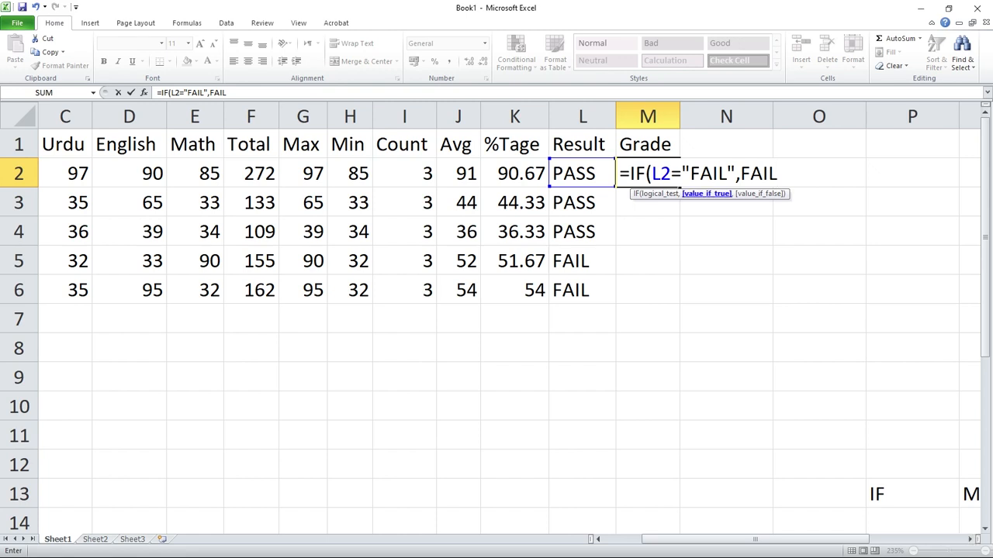
Set "FAIL" in quotation marks as the value if true in the M2 formula and continue to the false argument.
key(BackSpace)
key(BackSpace)
key(BackSpace)
key(BackSpace)
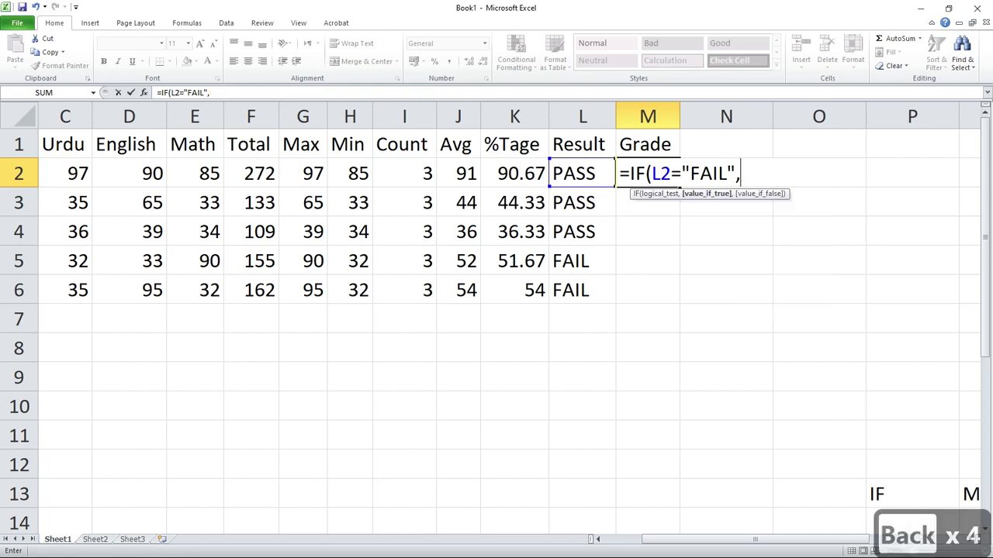
text("FAIL)
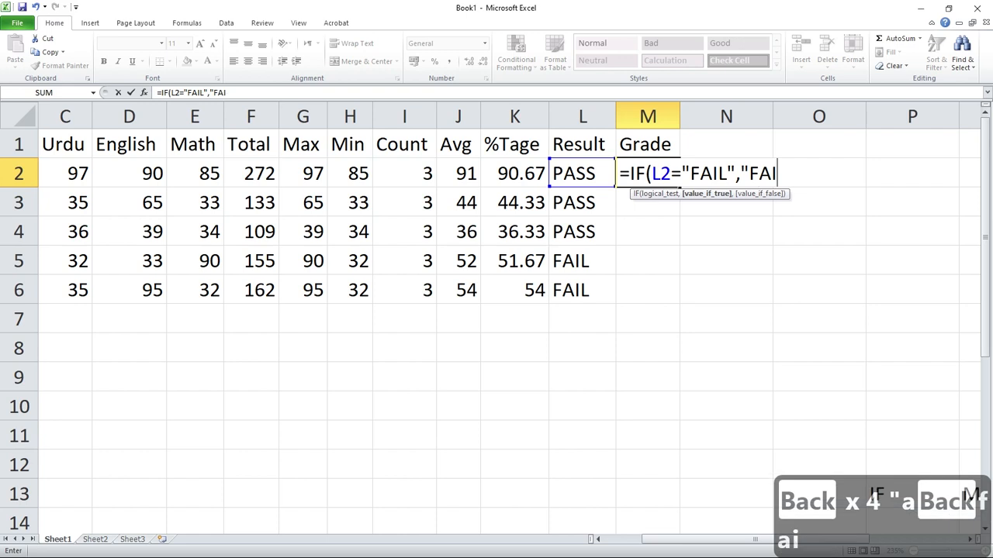
text(")
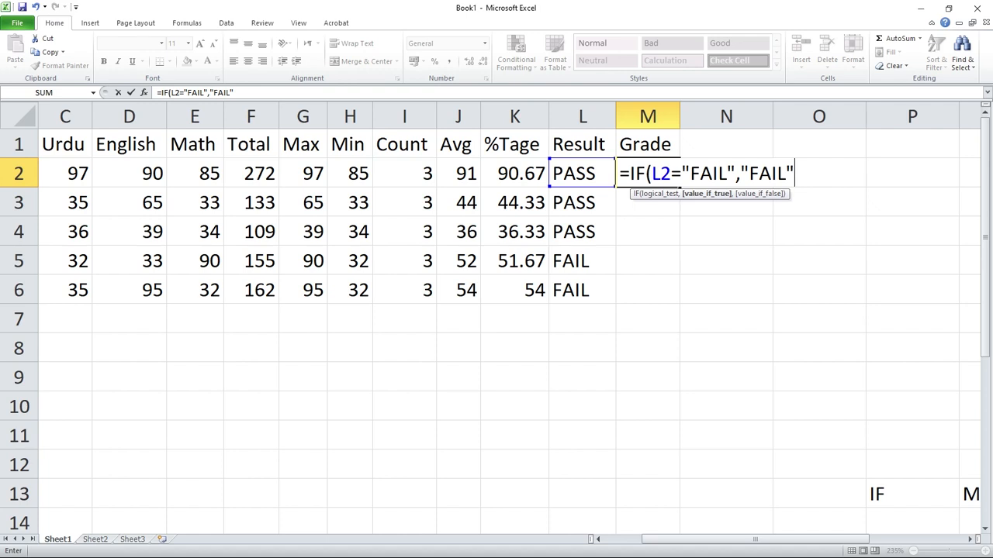
text(,)
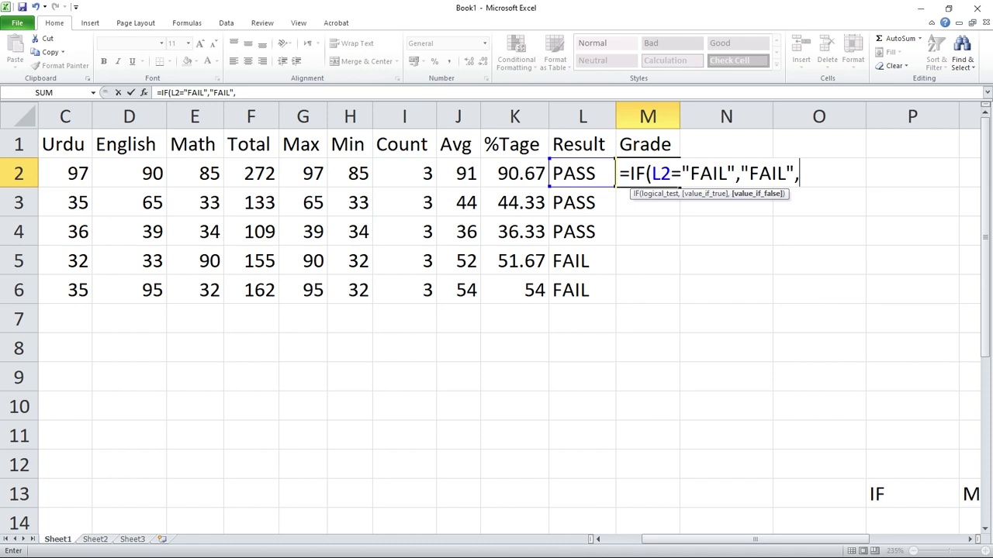
Nest a second IF as the false argument of the M2 formula, testing the percentage with K2>=80.
text(IF)
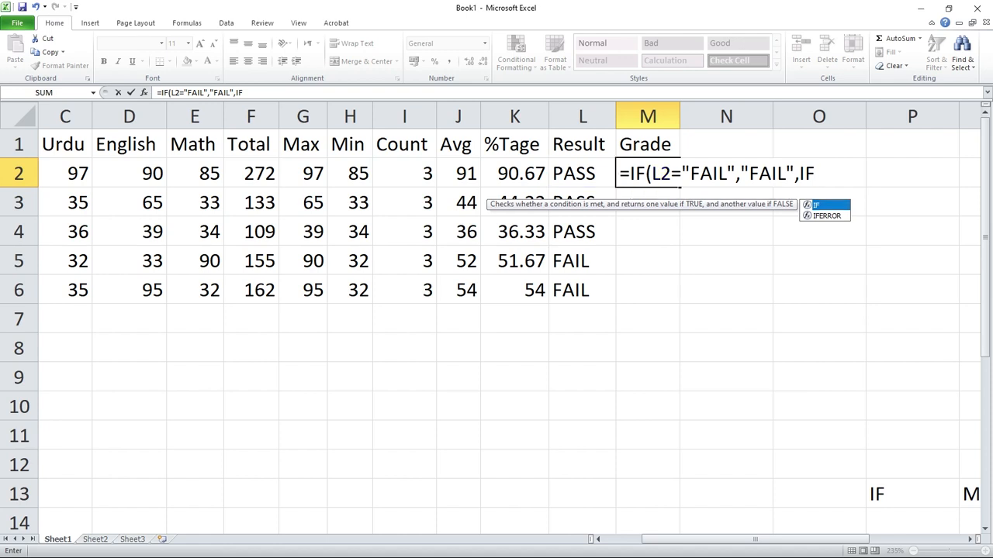
text(()
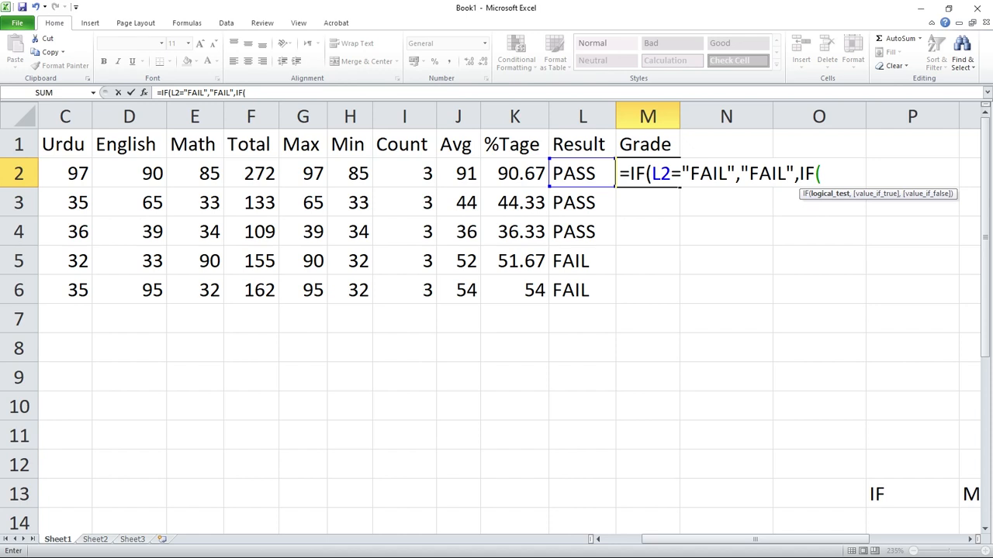
scroll(496, 310, right, 2)
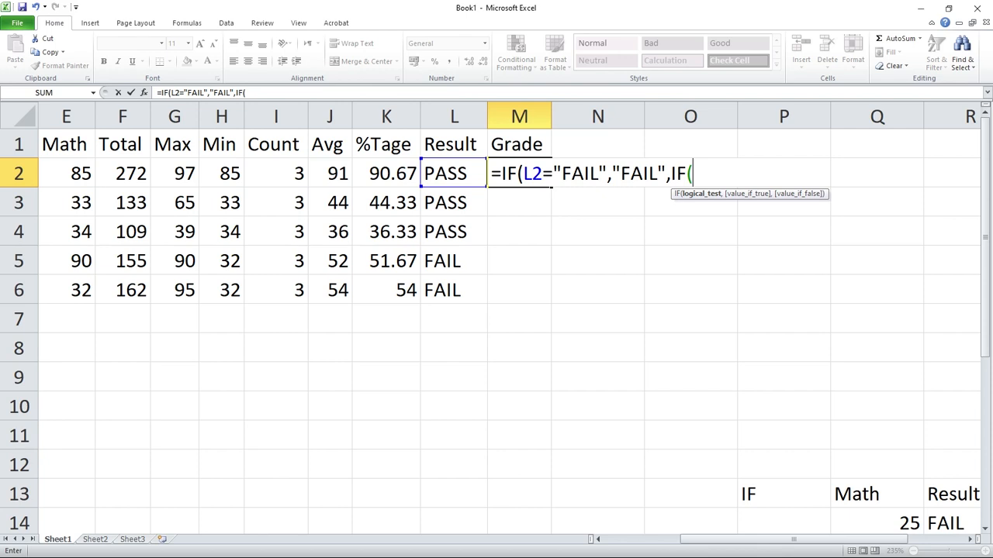
key(Left)
key(Left)
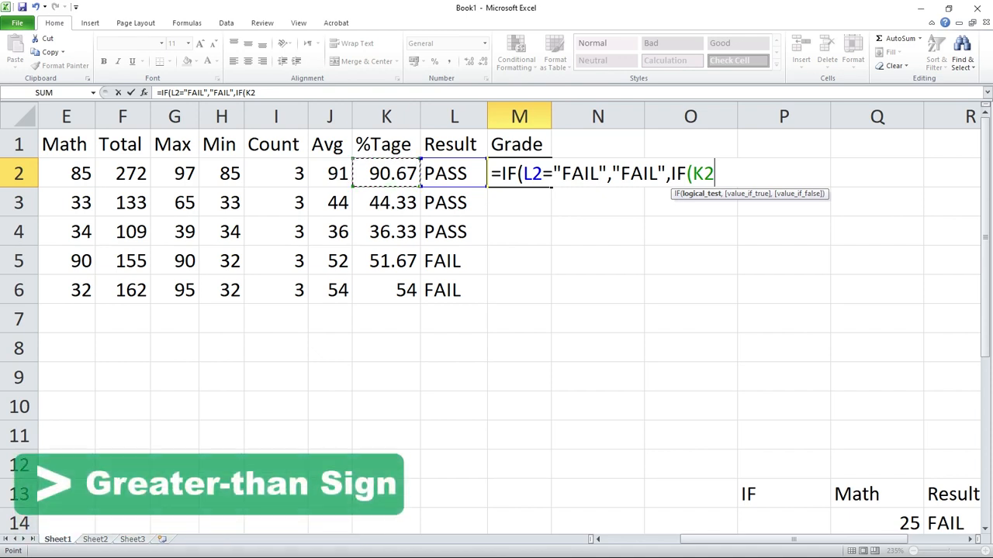
text(>)
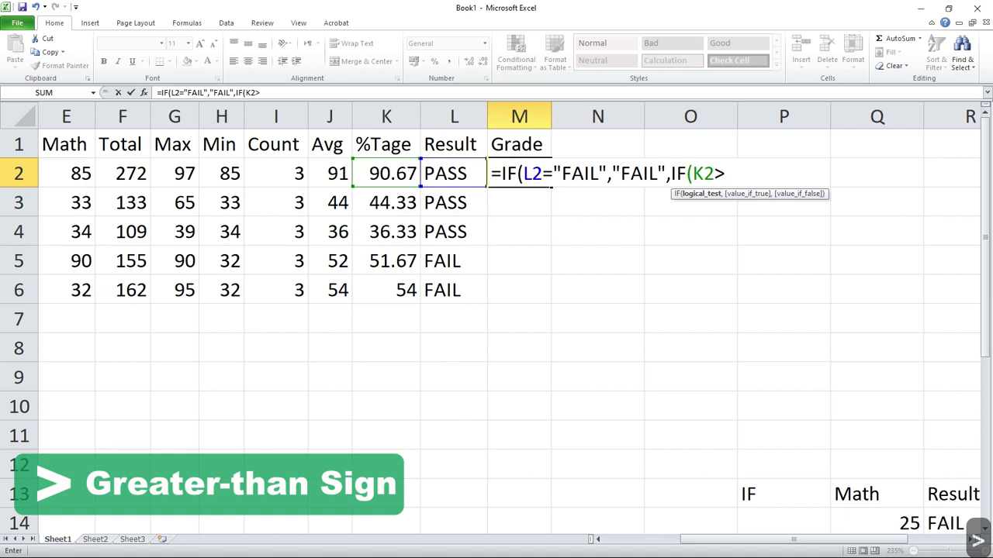
text(=80)
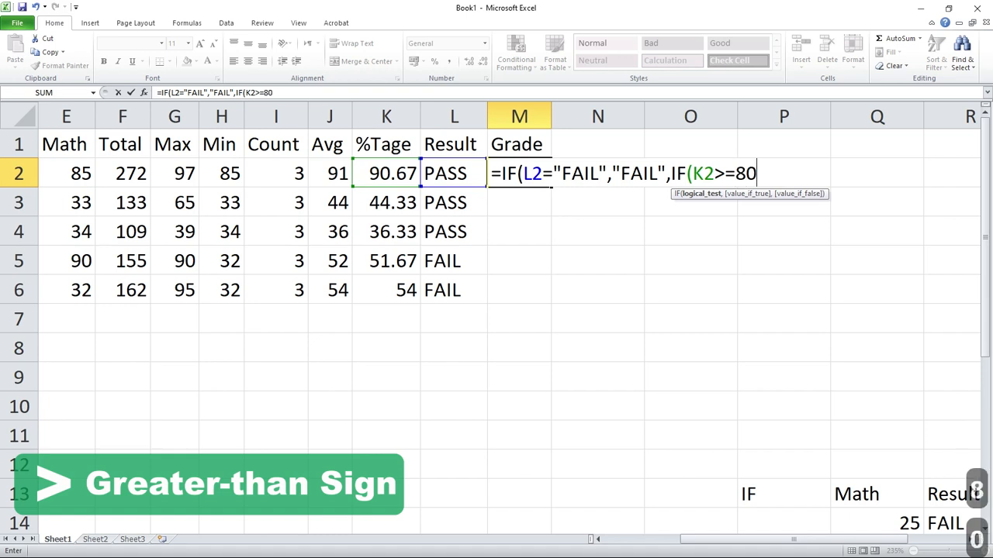
text(,)
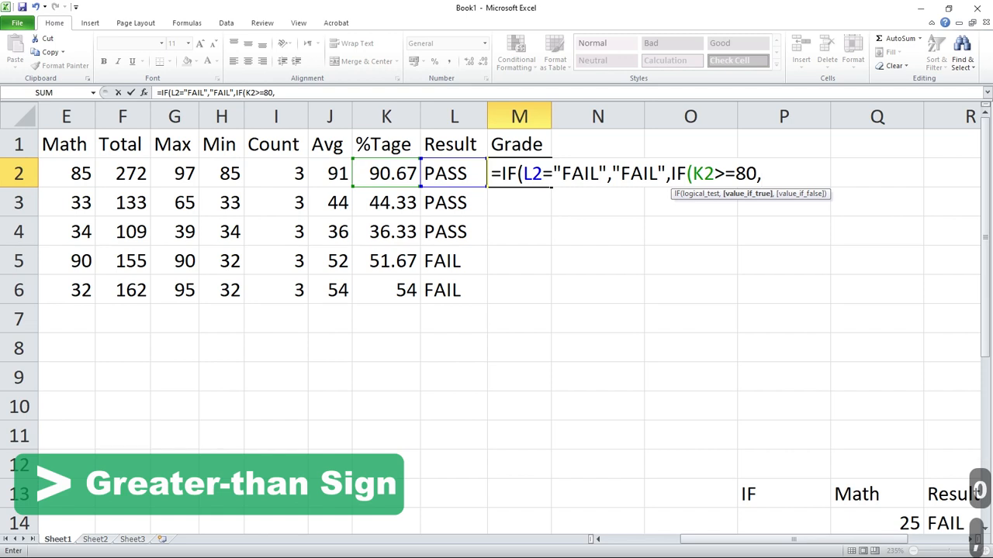
text(")
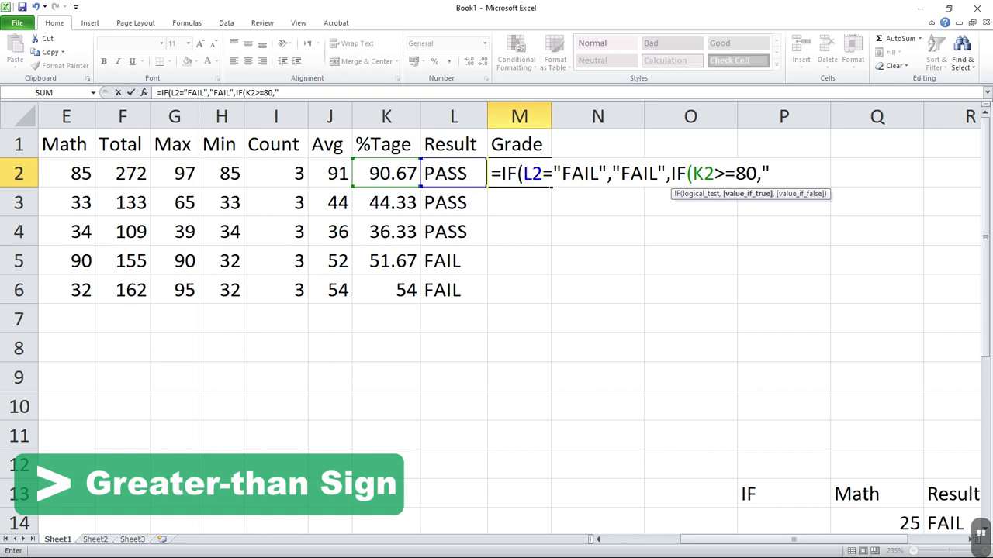
text(a)
Set "A" as the value returned when the K2>=80 test is true.
key(BackSpace)
text(A)
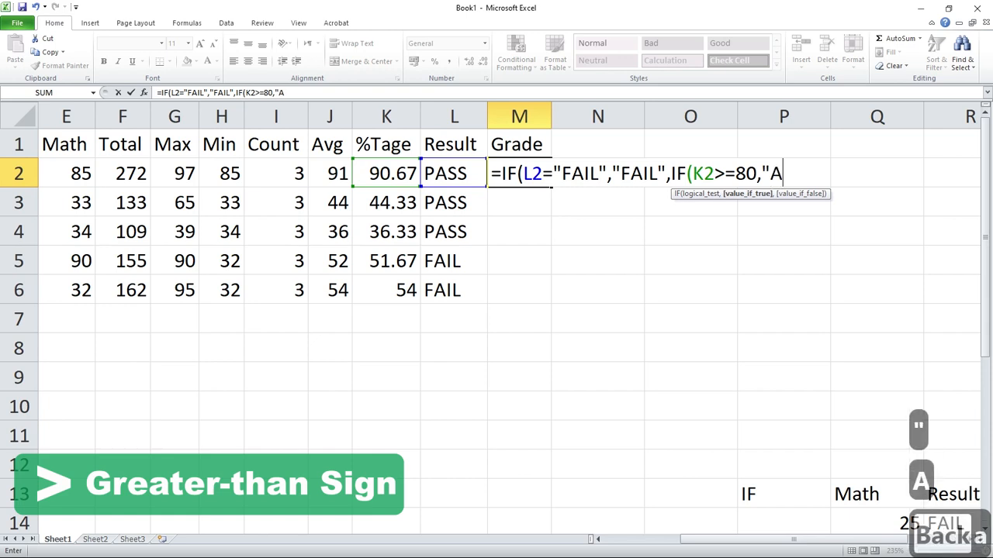
text(")
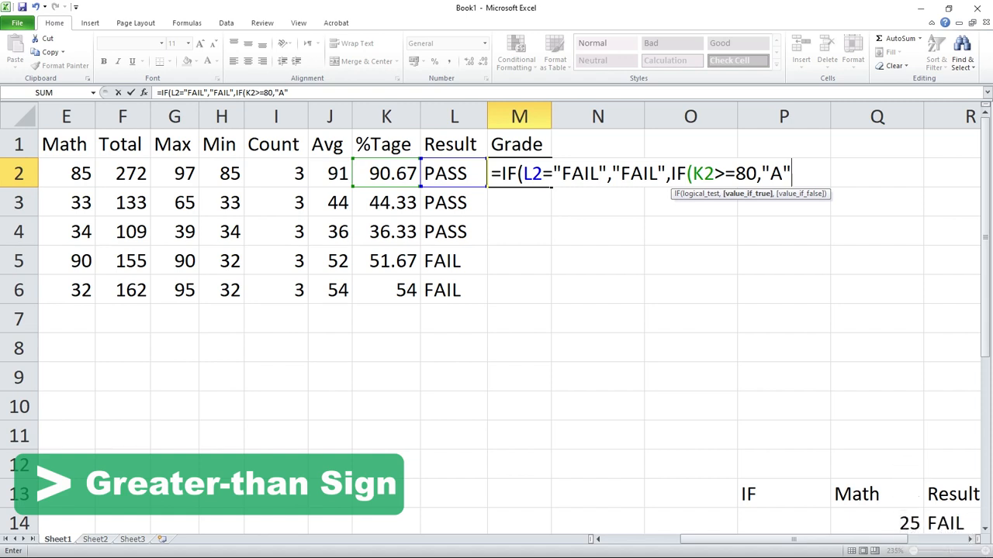
Copy the >=80,"A" portion of the M2 formula and return to the formula's end.
key(shift+Left)
key(shift+Left)
key(shift+Left)
key(shift+Left)
key(shift+Left)
key(shift+Left)
key(shift+Left)
key(shift+Left)
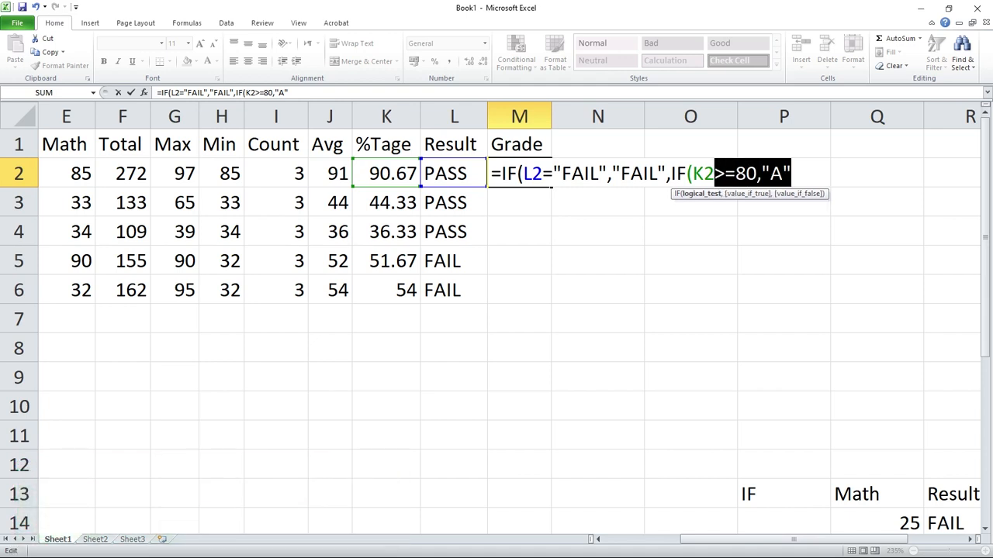
key(ctrl+c)
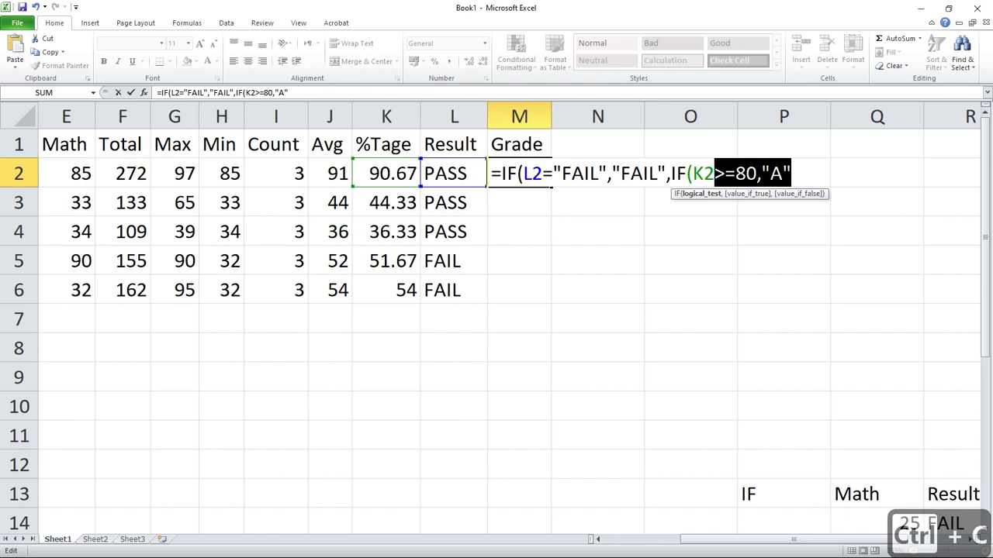
key(Right)
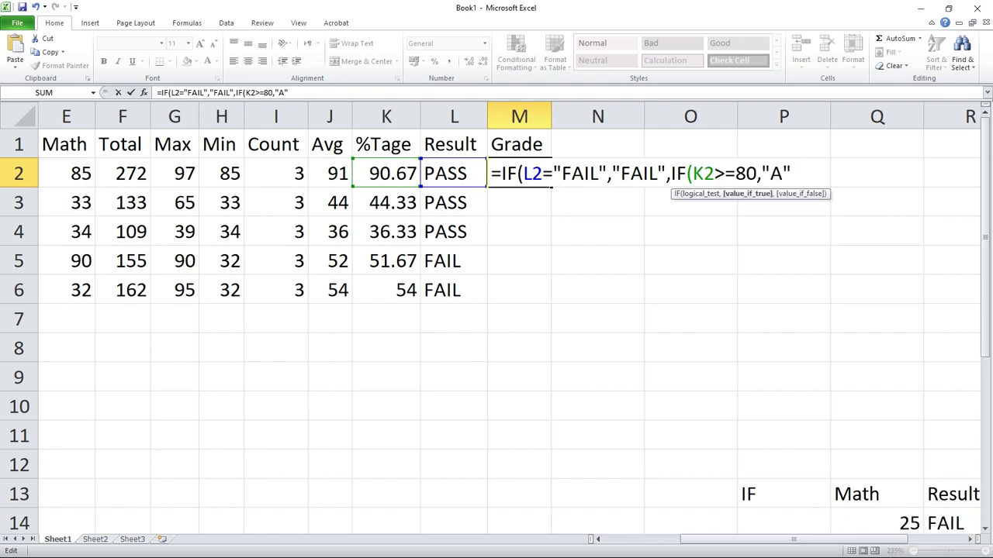
Nest a third IF as the false argument of the K2>=80 test, checking whether K2>=65.
text(,)
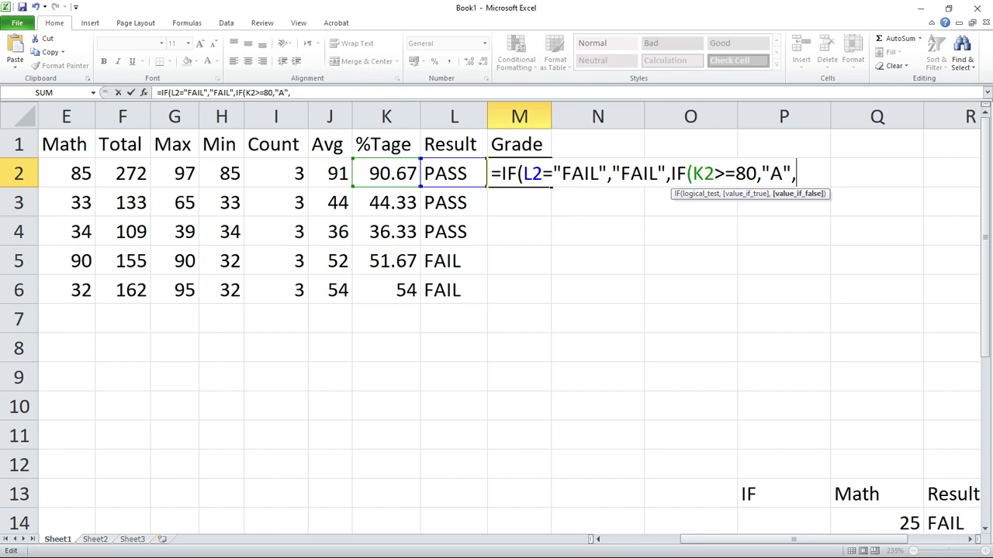
text(IF)
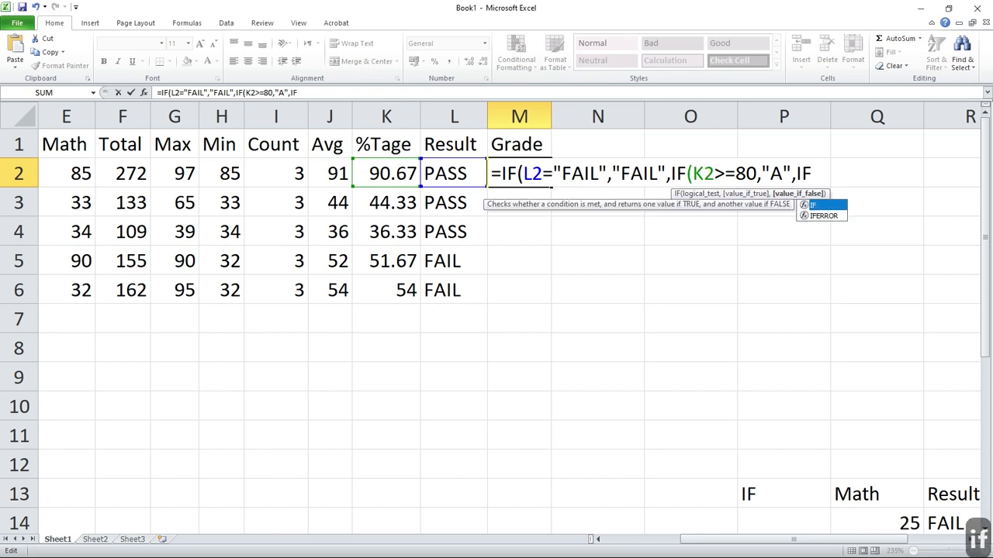
text(()
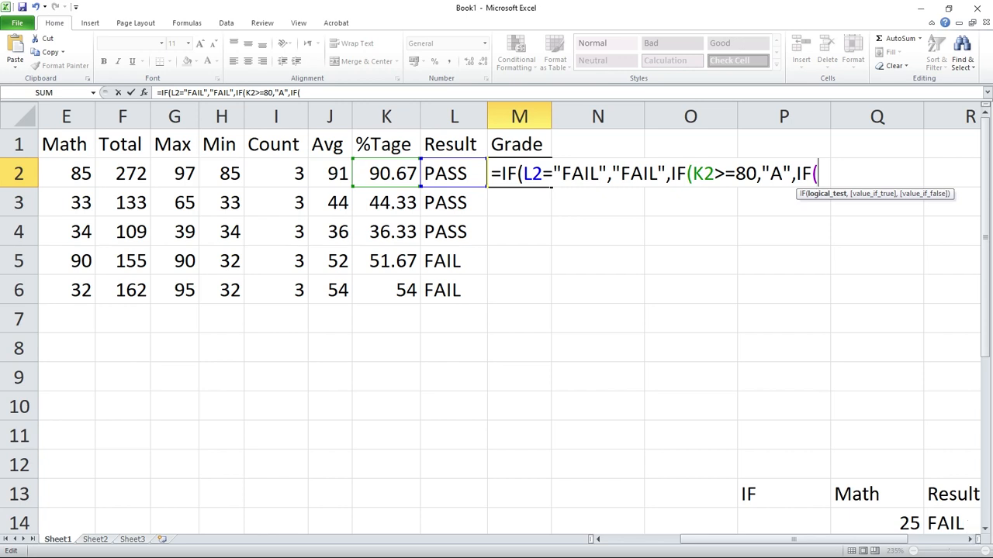
click(386, 173)
text(>)
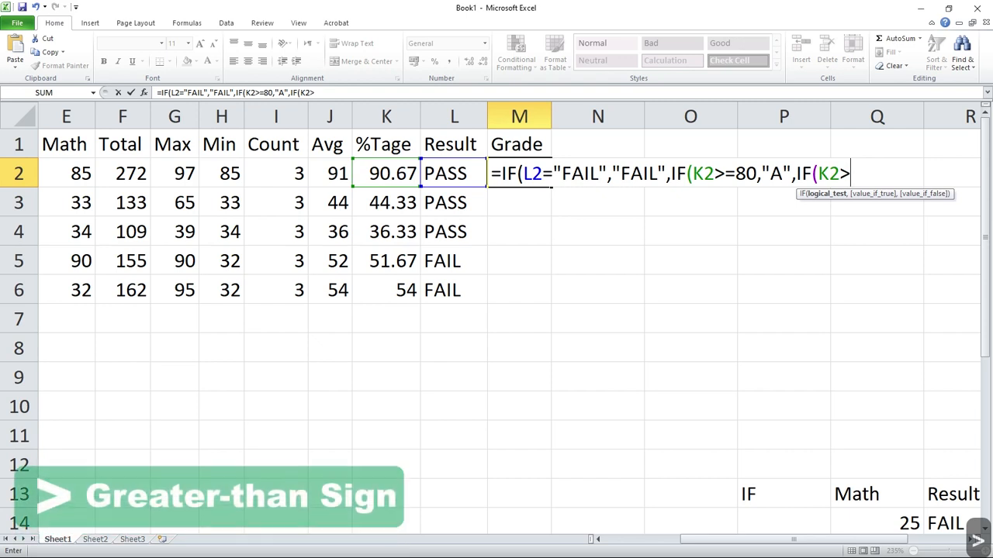
text(=)
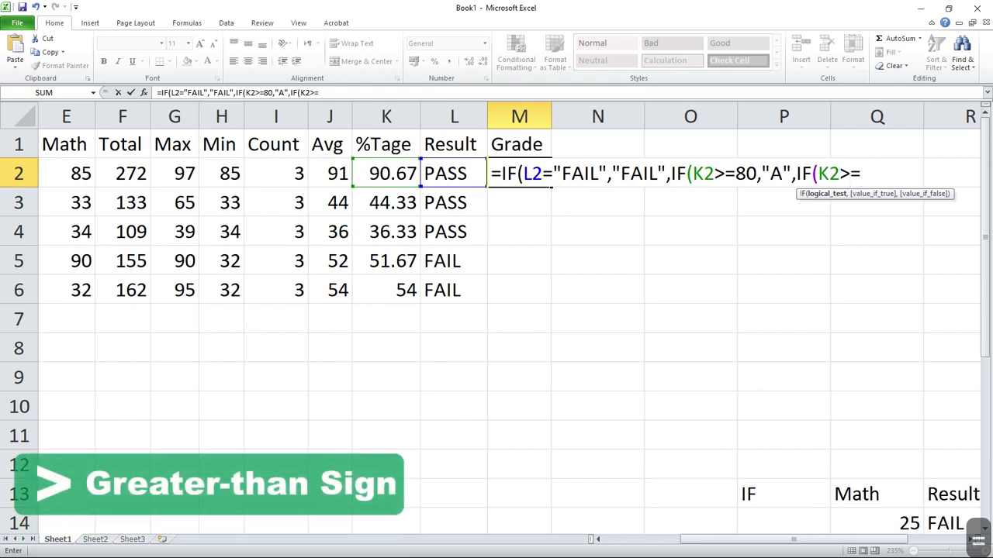
text(65)
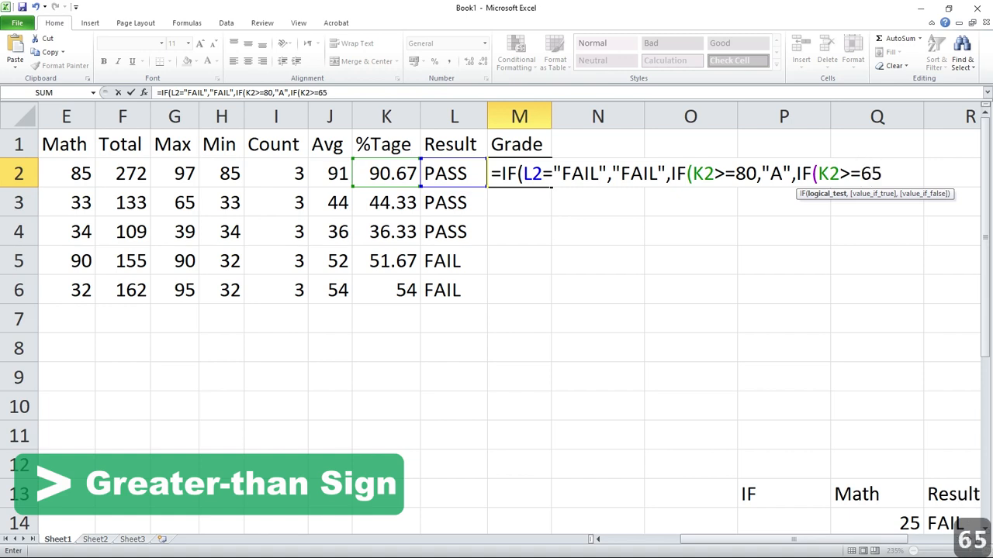
text(,)
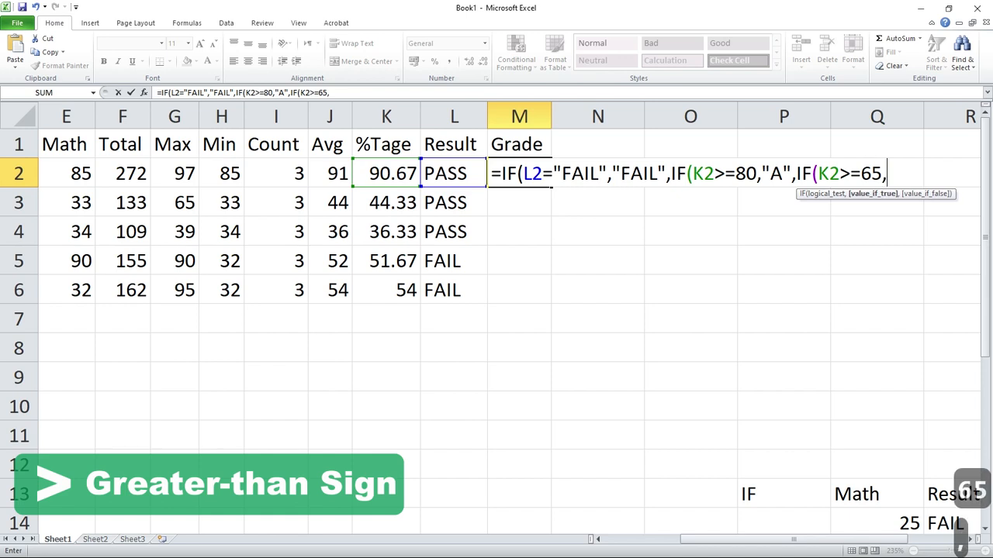
text("b)
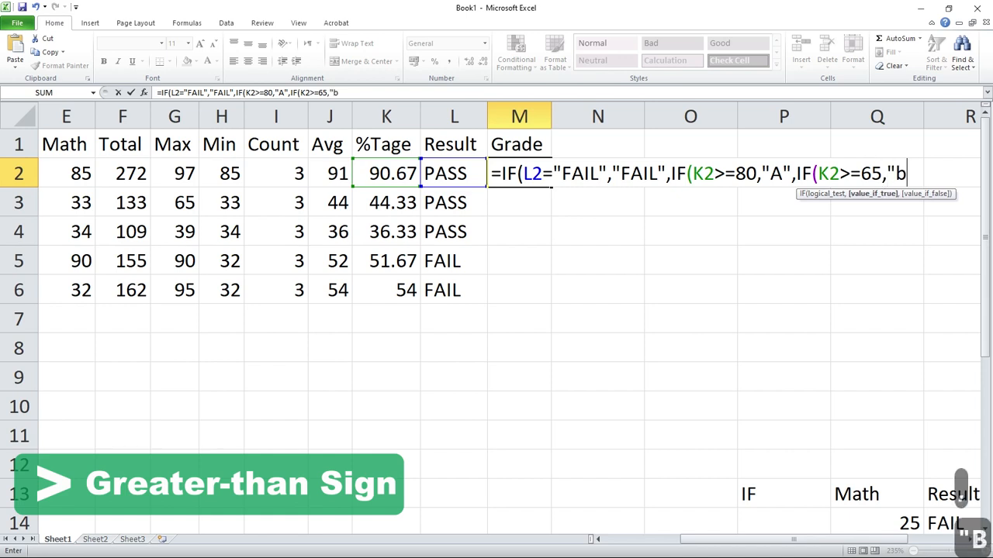
Set "B" in quotation marks as the value returned when the K2>=65 test is true.
key(BackSpace)
text(B")
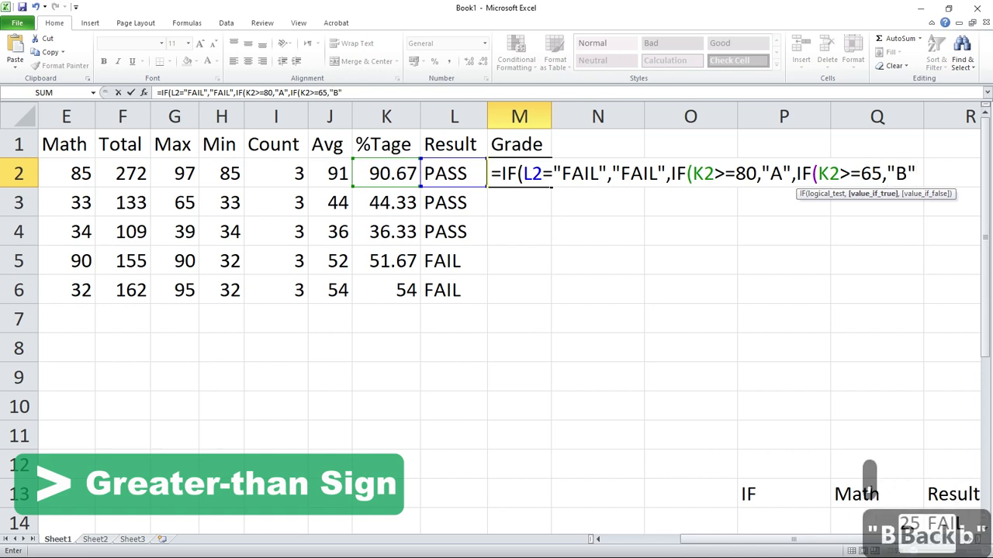
text(,IF)
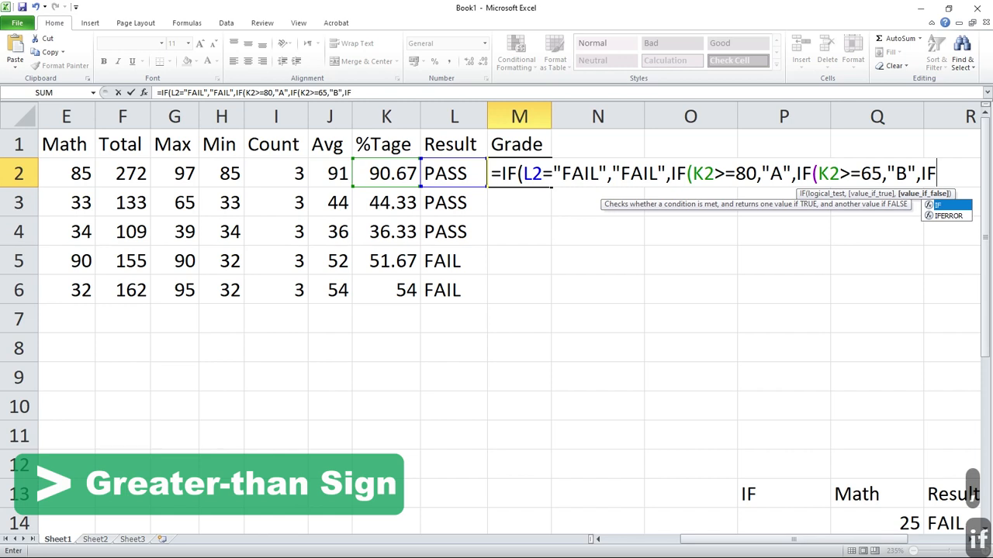
text(()
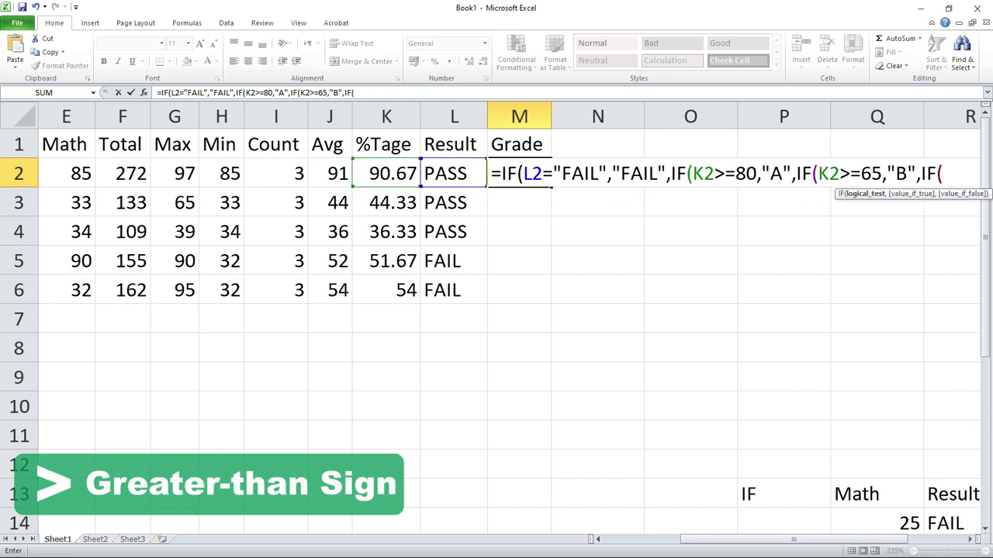
Nest a fourth IF as the false argument of the K2>=65 test, beginning its condition with K2>.
key(Left)
key(Left)
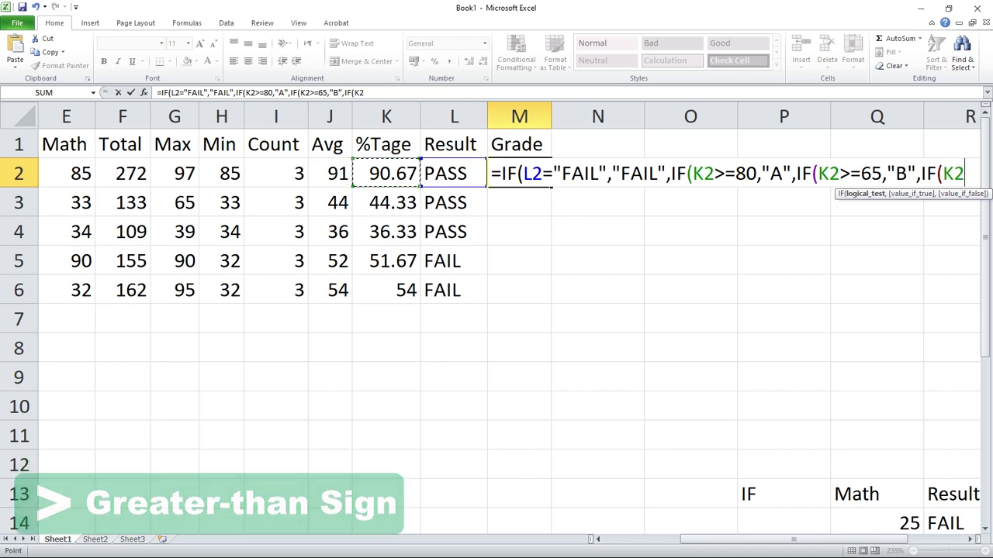
text(>)
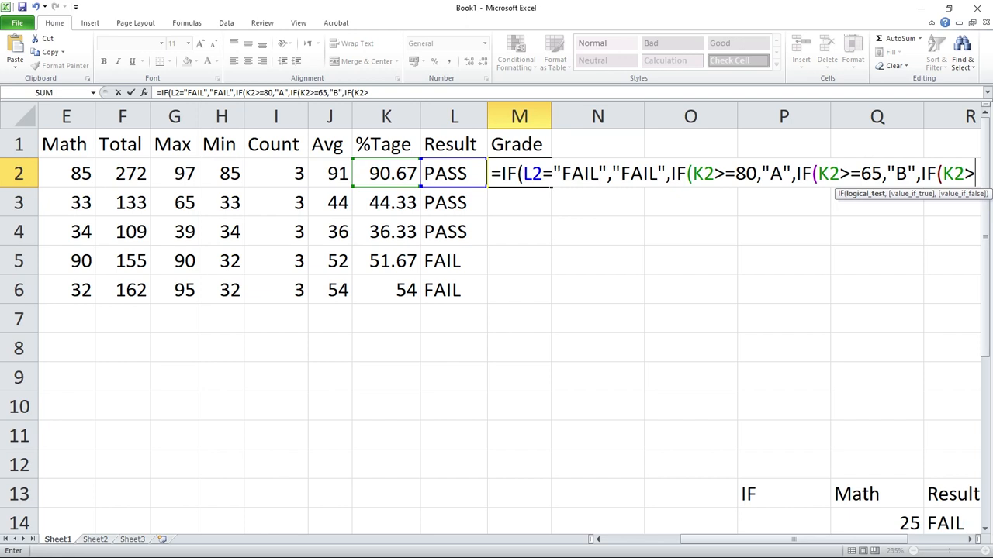
text(4)
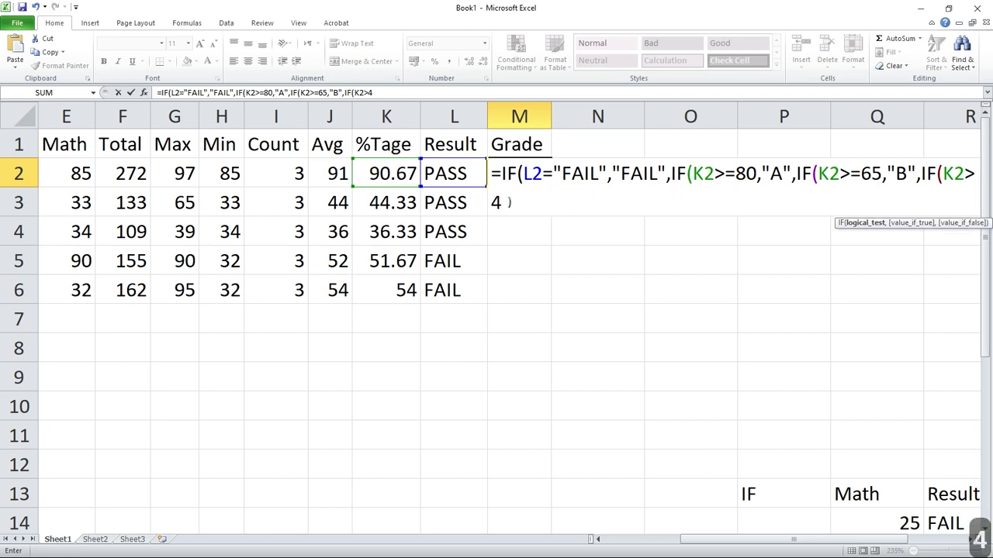
text(0=)
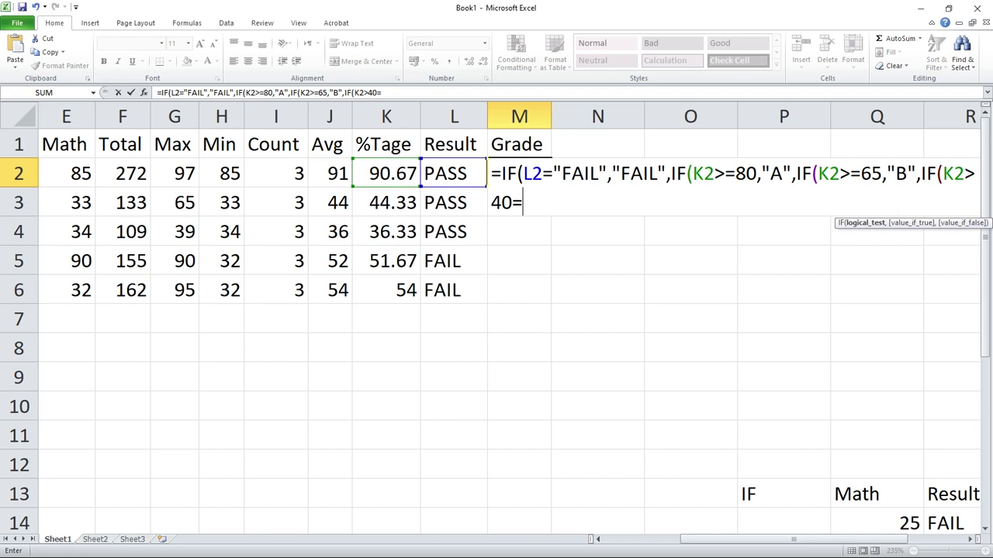
key(BackSpace)
key(BackSpace)
key(BackSpace)
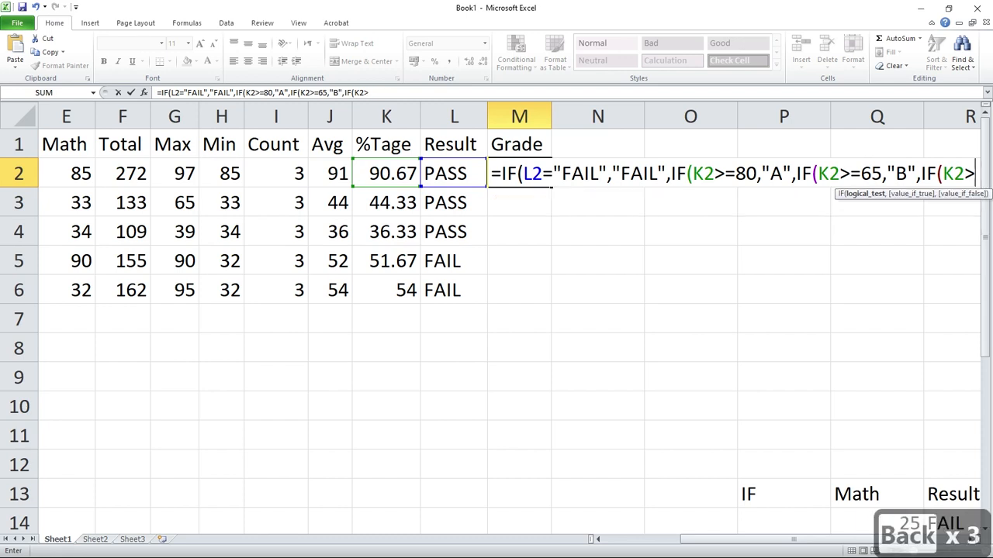
Paste the copied >=80,"A" portion into the fourth IF, remove the duplicate greater-than sign and set the threshold to 40.
key(ctrl+v)
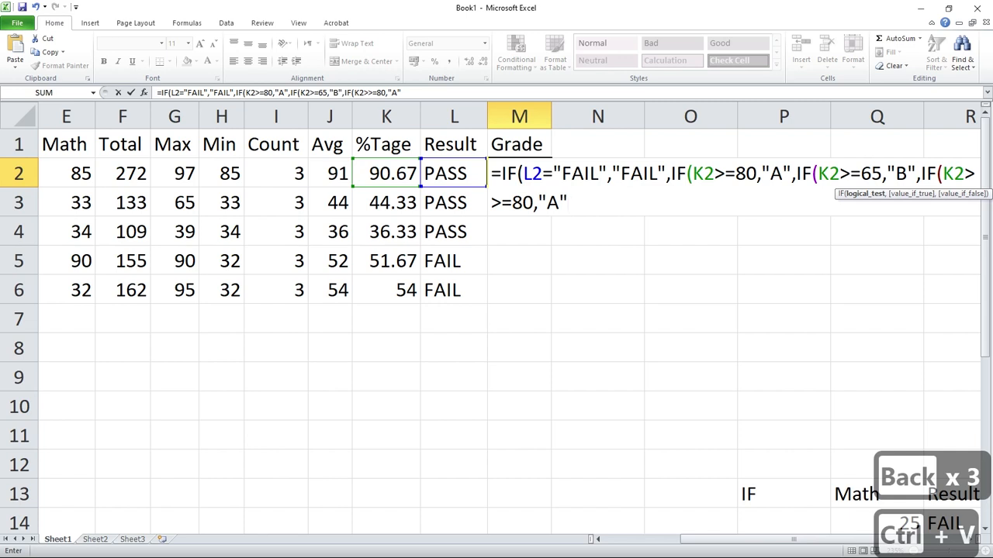
click(512, 203)
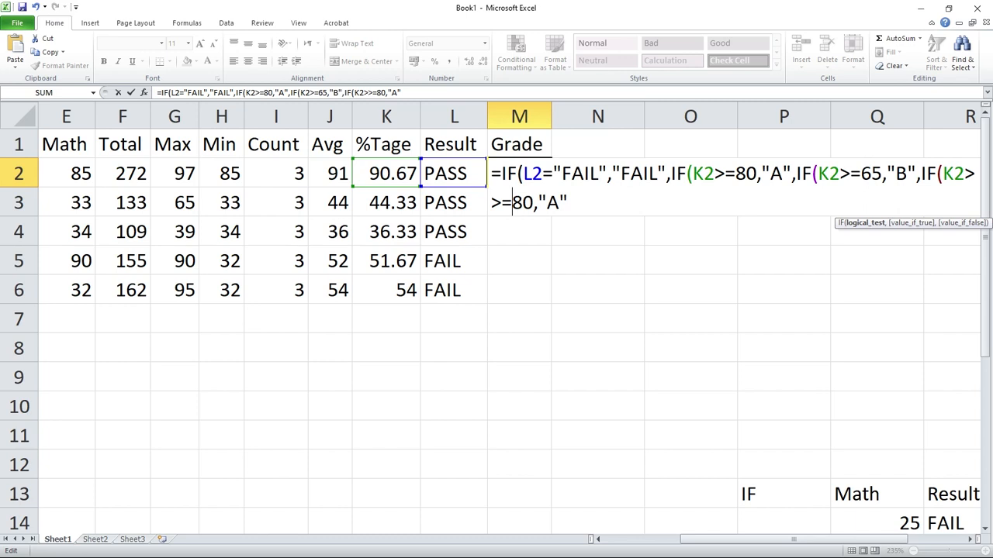
key(Left)
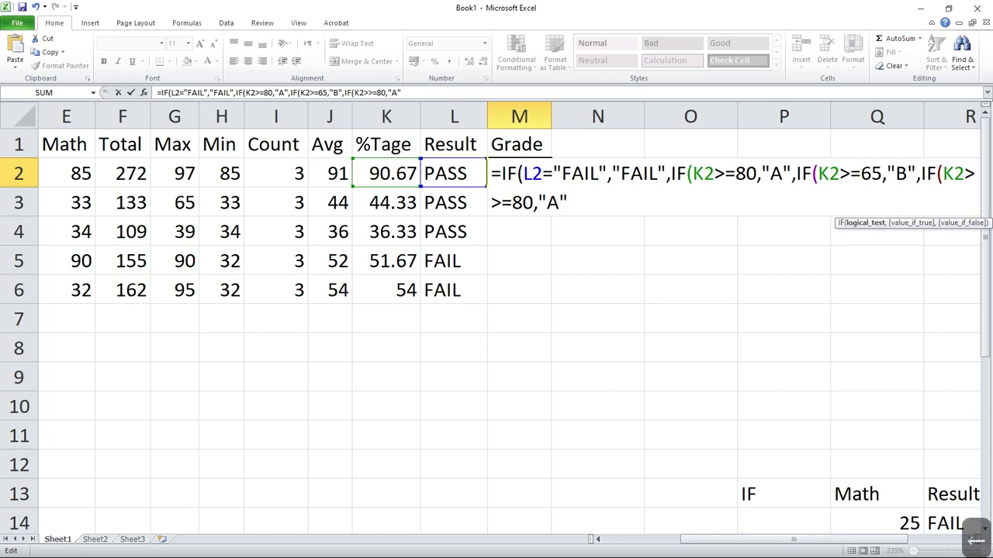
key(BackSpace)
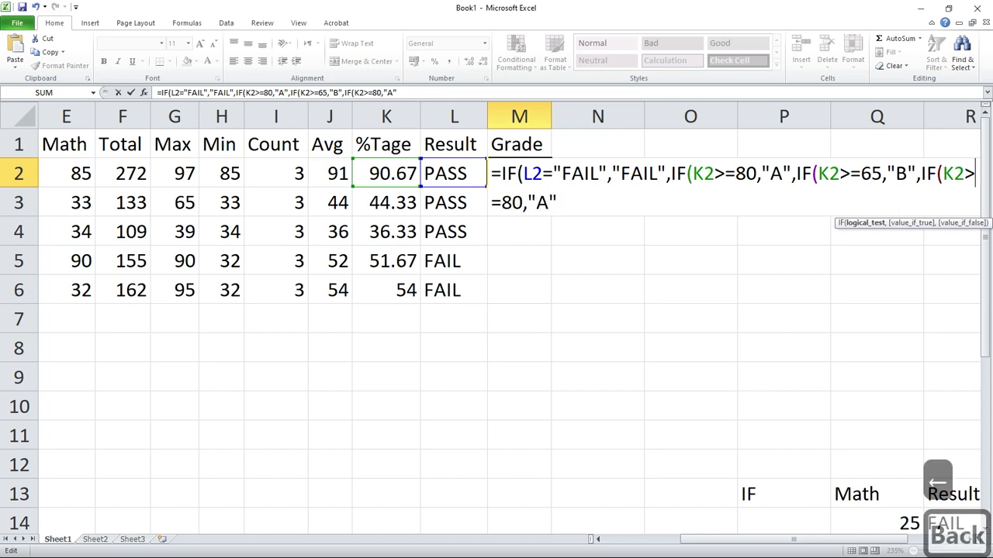
key(Right)
key(shift+Right)
Replace the grade returned by the K2>=40 test with a capital "C".
key(shift+Right)
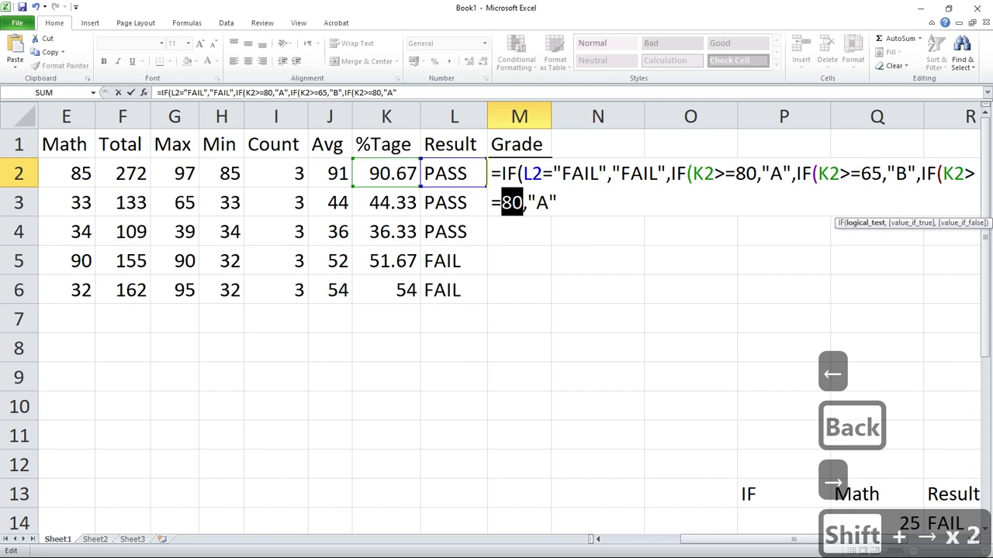
text(40)
key(Right)
key(Right)
key(shift+Right)
text(c)
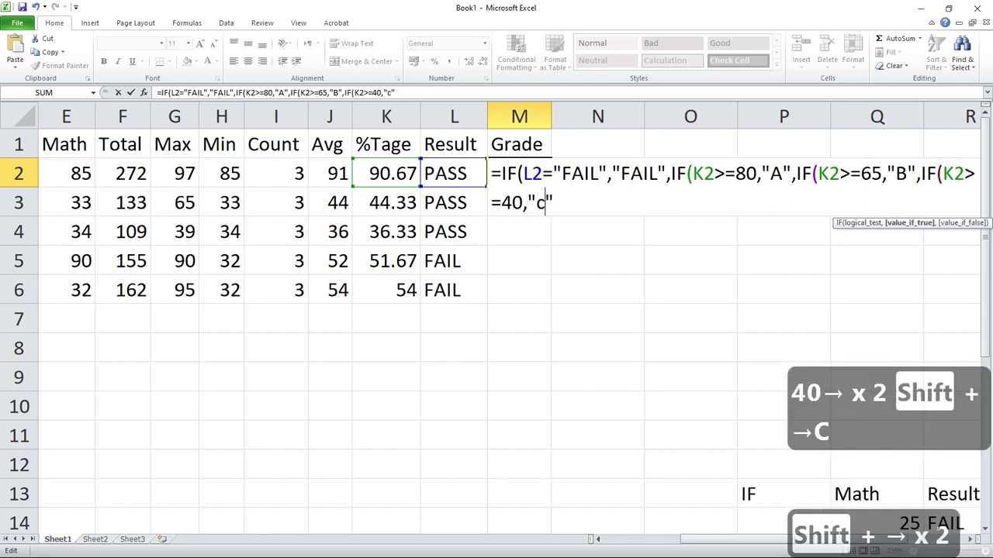
key(BackSpace)
text(C)
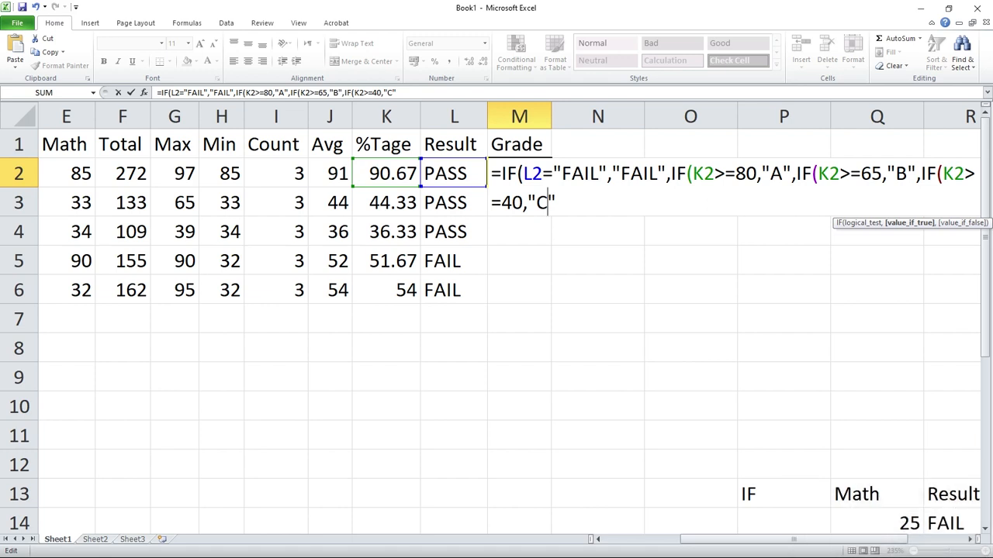
Nest a fifth IF on K2 as the false argument of the K2>=40 test, reusing the copied >=80,"A" portion.
key(End)
text(,IF)
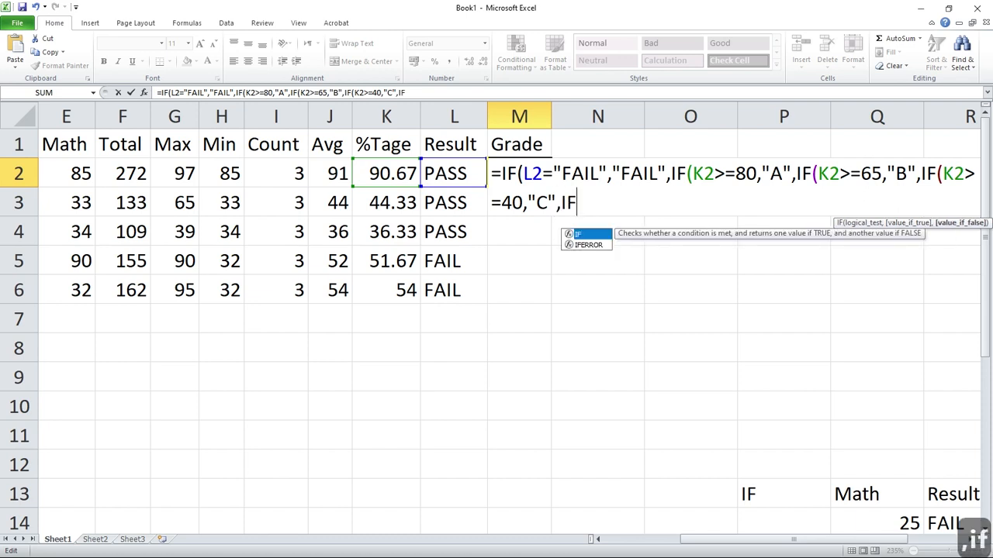
key(Tab)
click(386, 173)
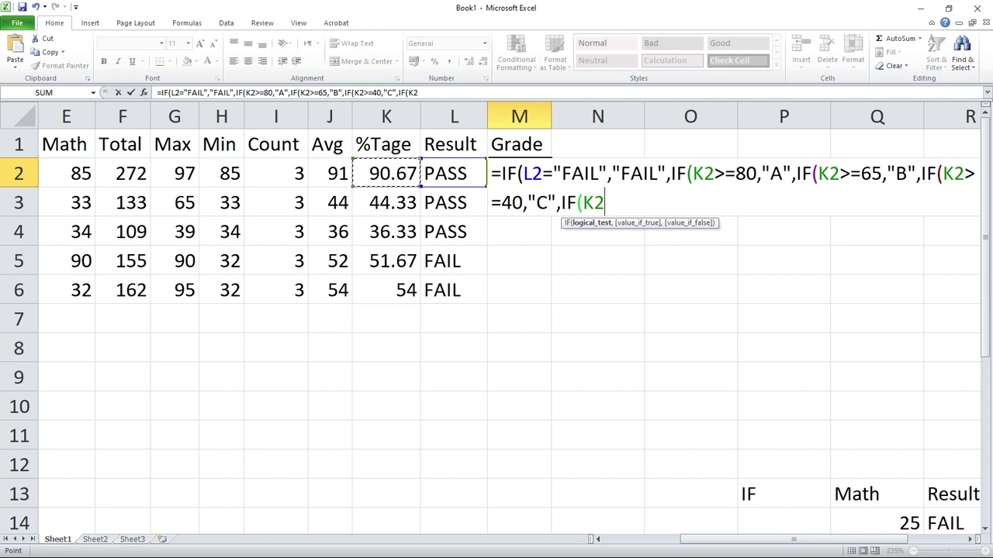
key(ctrl+v)
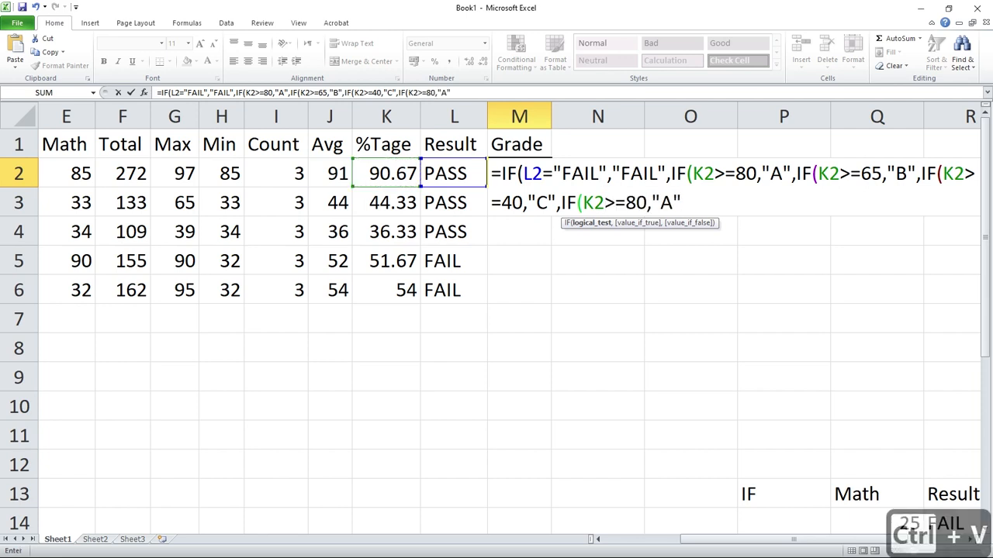
Change the fifth IF's threshold to 30 and its returned grade to "D".
click(626, 204)
key(shift+Right)
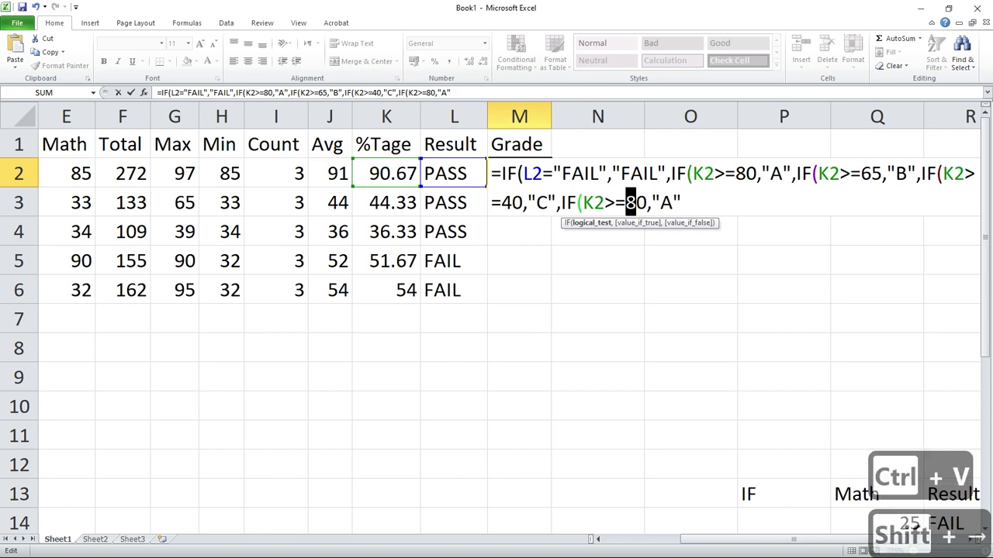
text(3)
key(Right)
key(Right)
key(Right)
key(shift+Right)
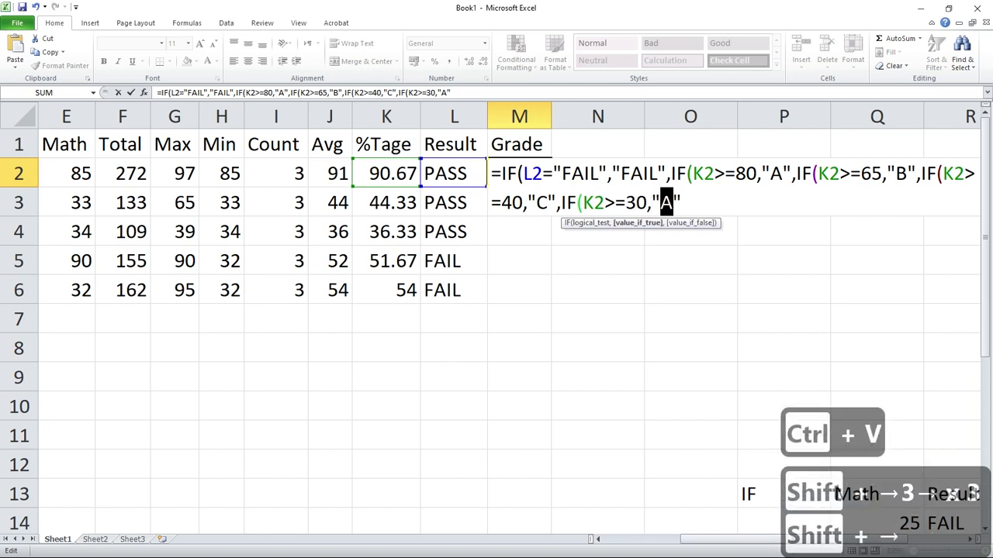
text(D)
key(End)
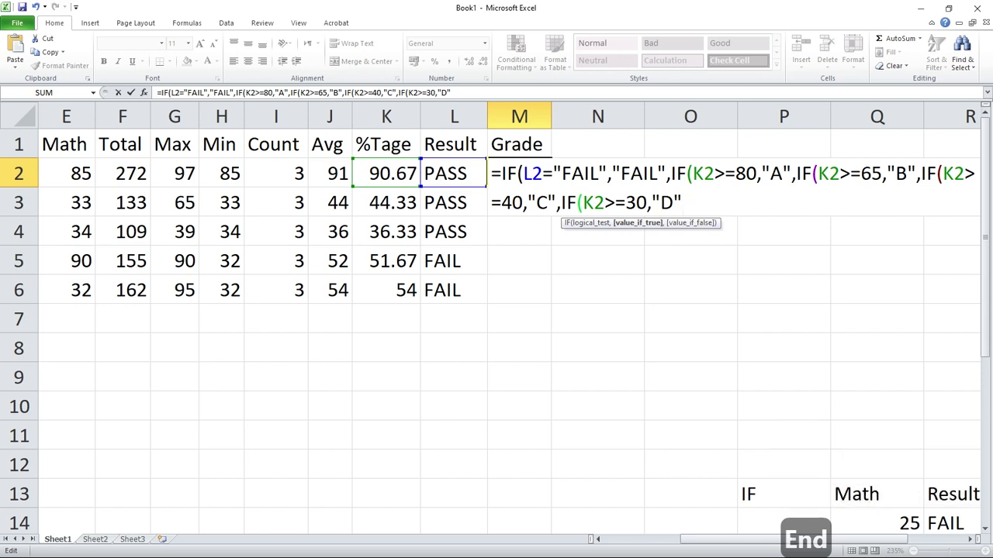
Enter the nested IF formula in M2, accepting the closing-bracket correction, and fill it down to M6.
key(Return)
key(Return)
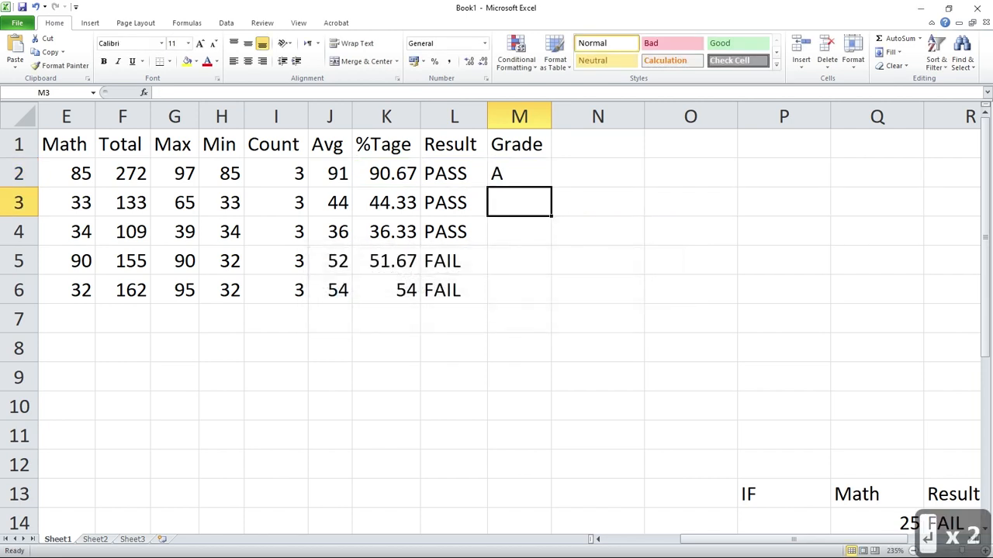
key(Up)
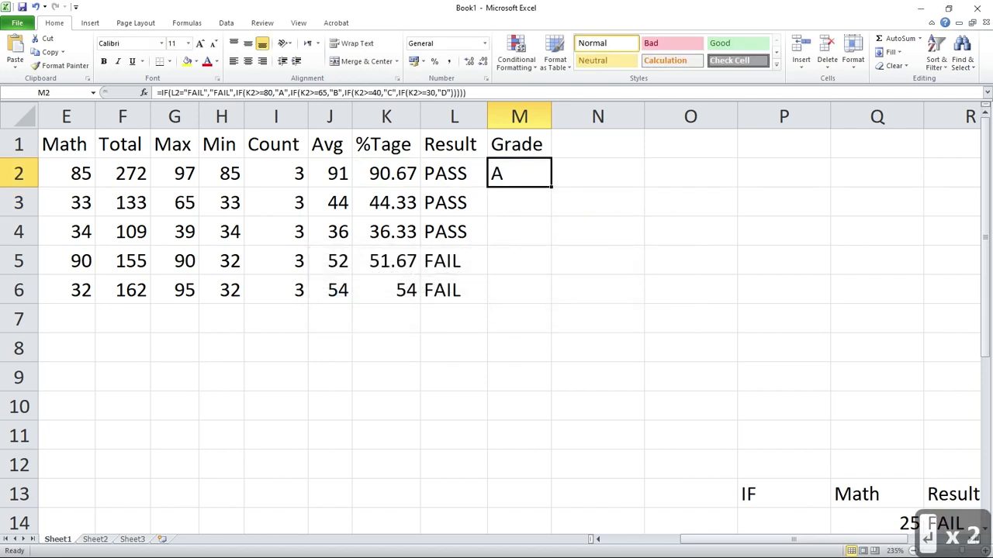
drag(551, 187, 557, 310)
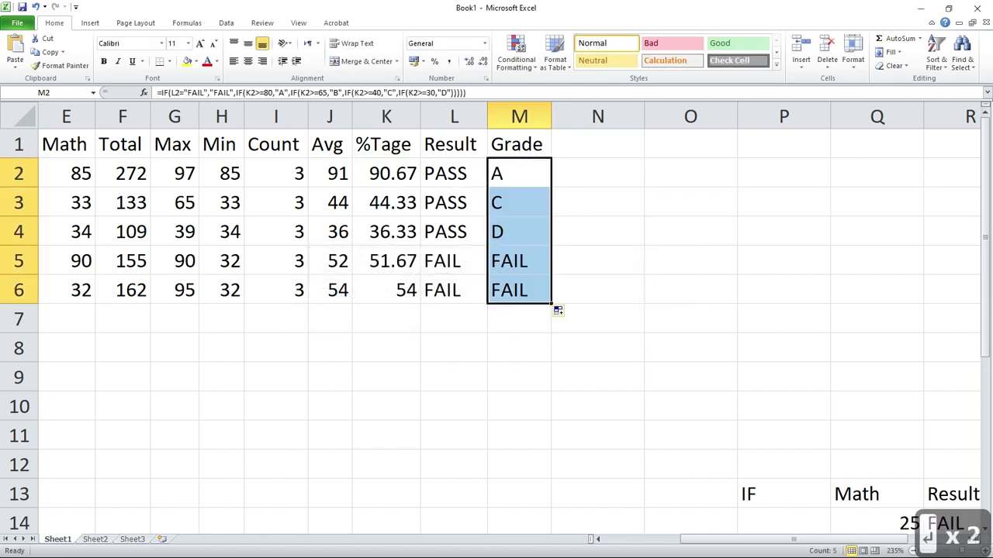
Examine the filled Grade formulas in column M and compare them with each row's percentage and result.
key(Down)
key(Down)
key(Down)
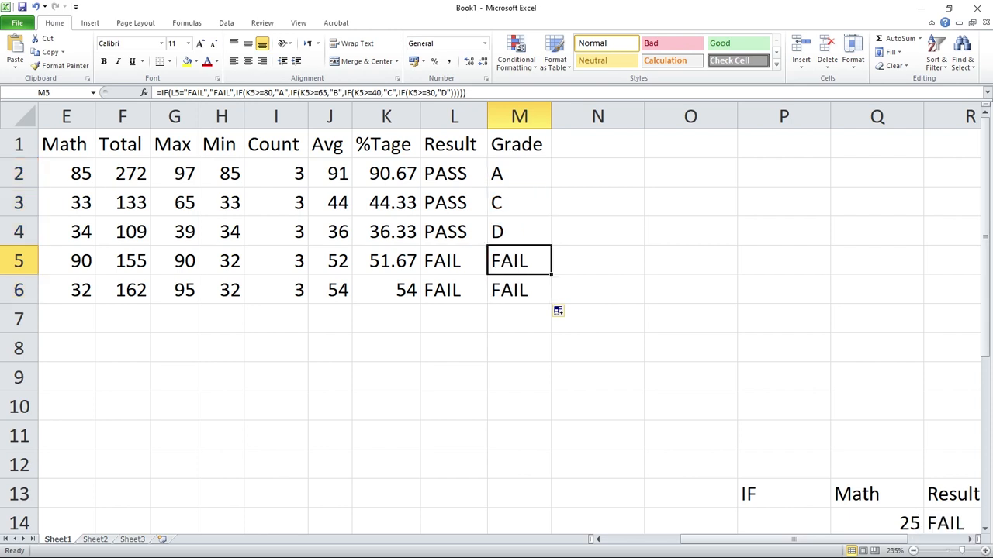
key(Up)
key(Up)
key(Up)
key(Down)
key(Down)
key(Down)
key(Down)
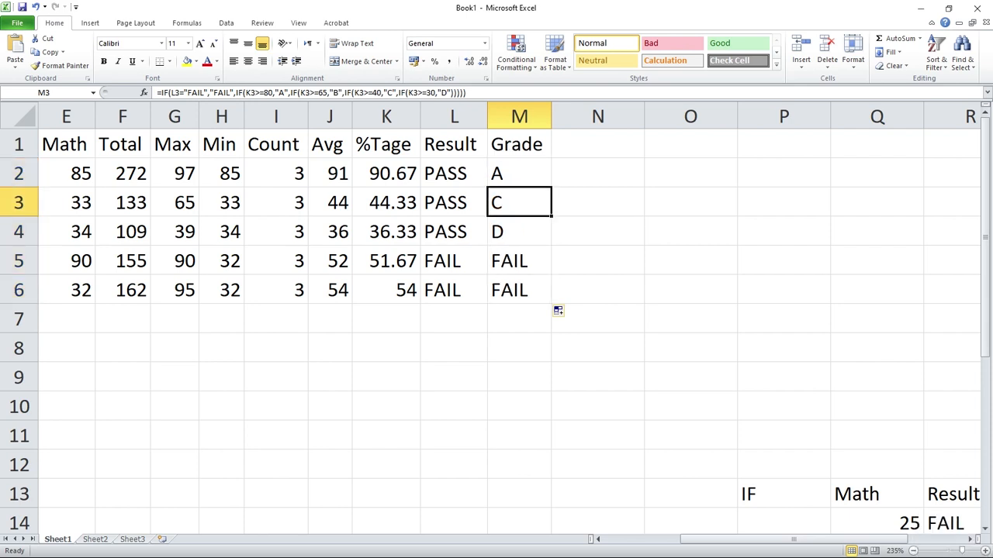